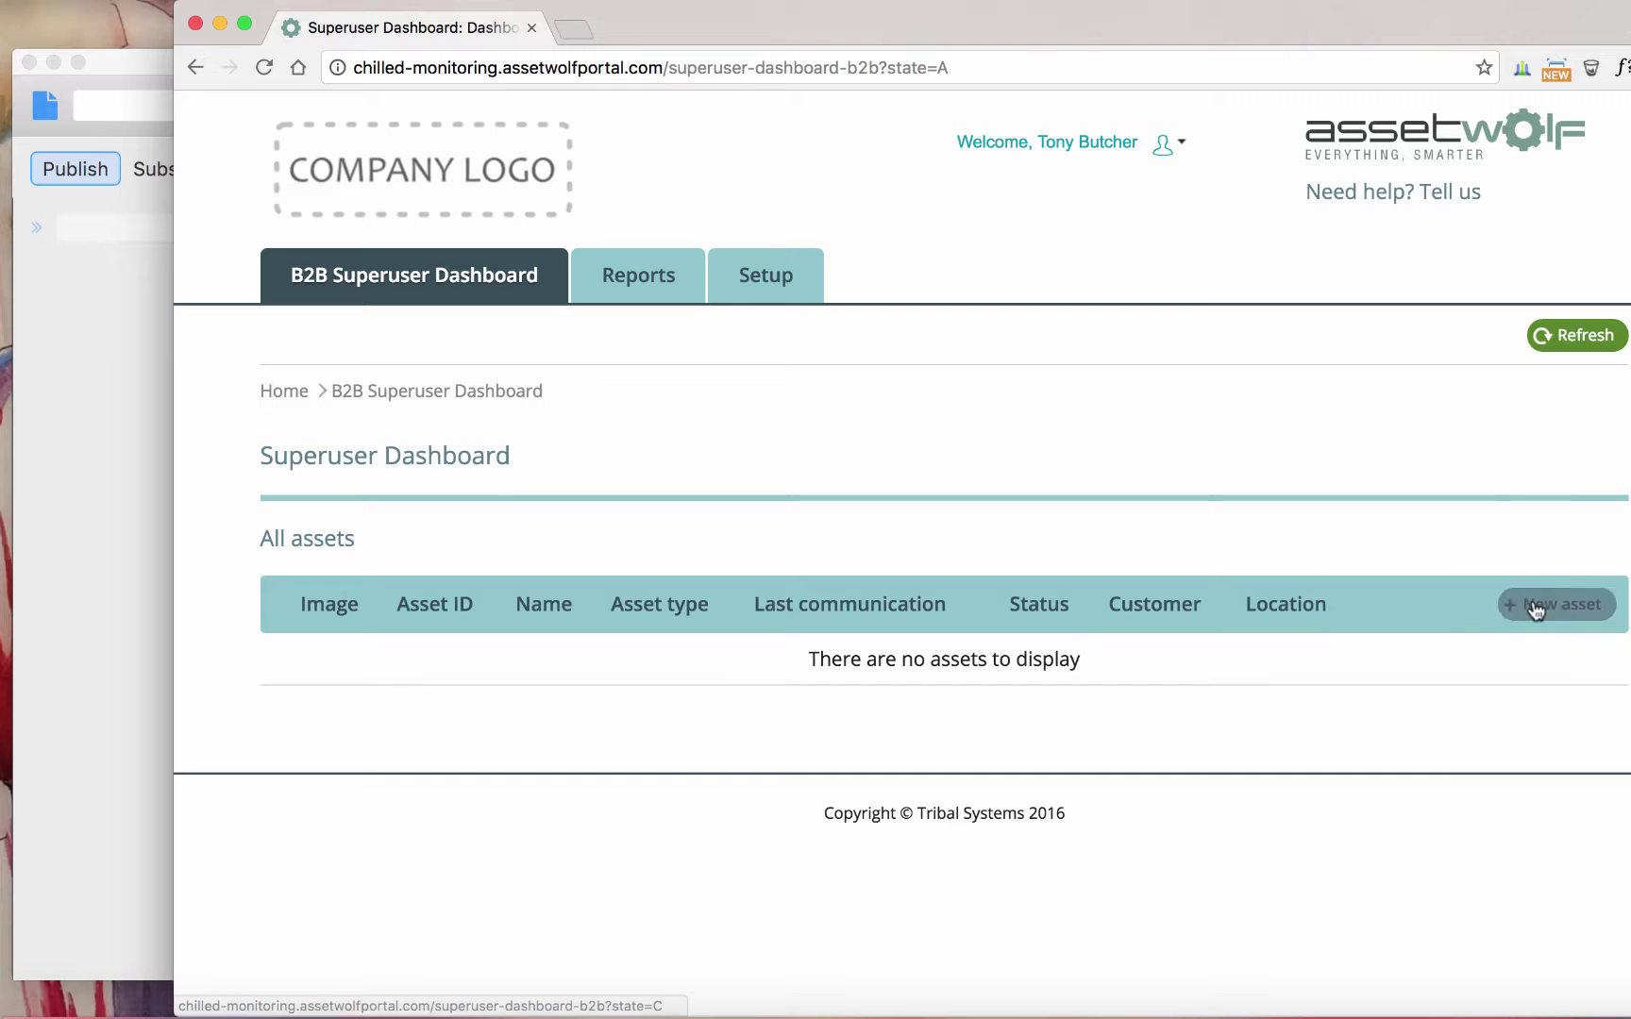
Start a new asset named "Fridge monitor 1" with the asset type Domestic appliance.
{"action": "left_click", "coordinate": [1532, 609]}
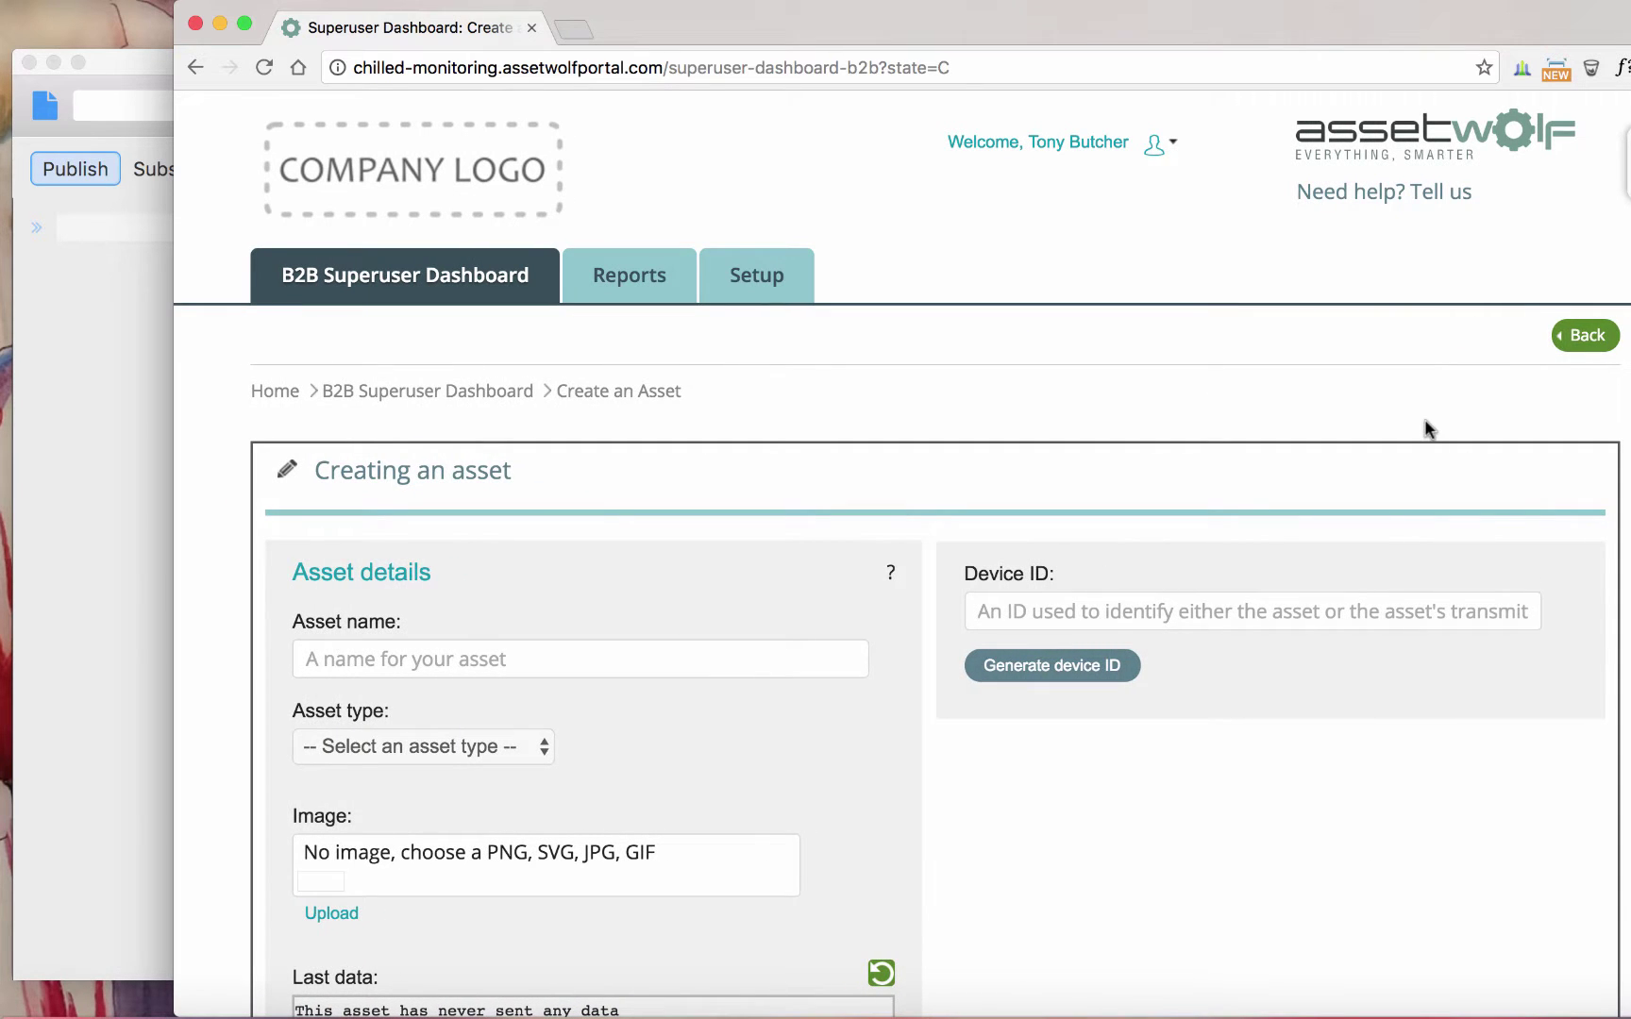
{"action": "scroll", "coordinate": [1424, 426], "scroll_direction": "down", "scroll_amount": 3}
{"action": "scroll", "coordinate": [1424, 418], "scroll_direction": "down", "scroll_amount": 2}
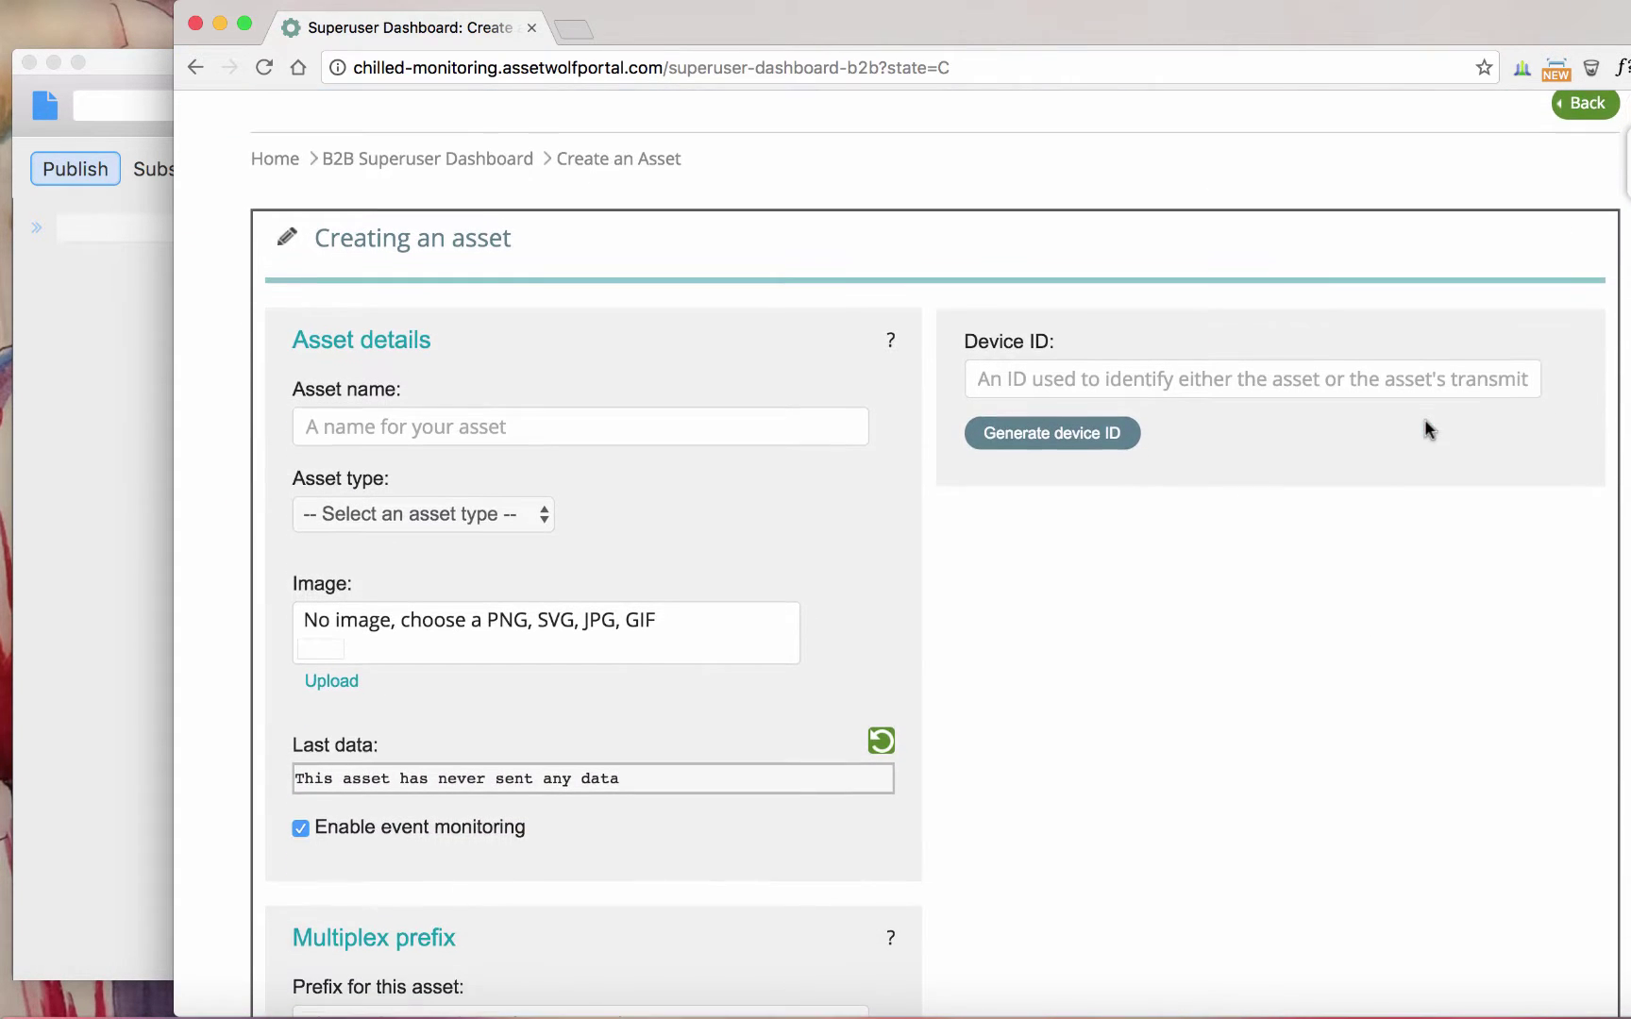
{"action": "left_click", "coordinate": [533, 422]}
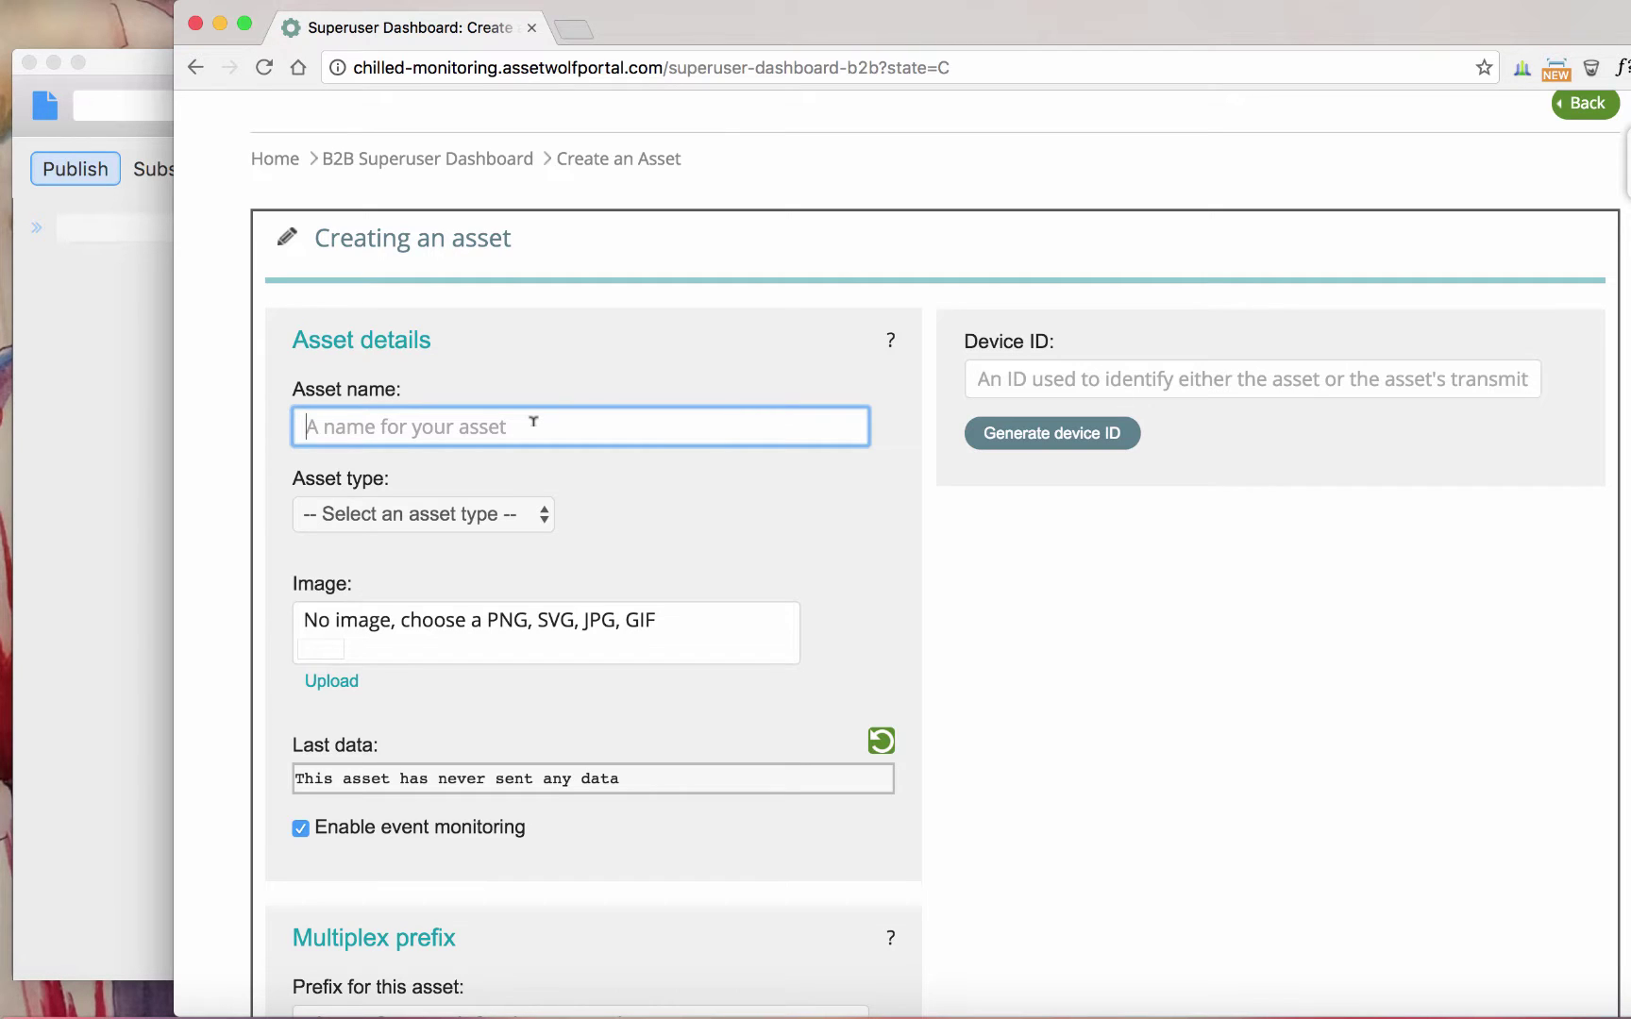
{"action": "type", "text": "Fridge"}
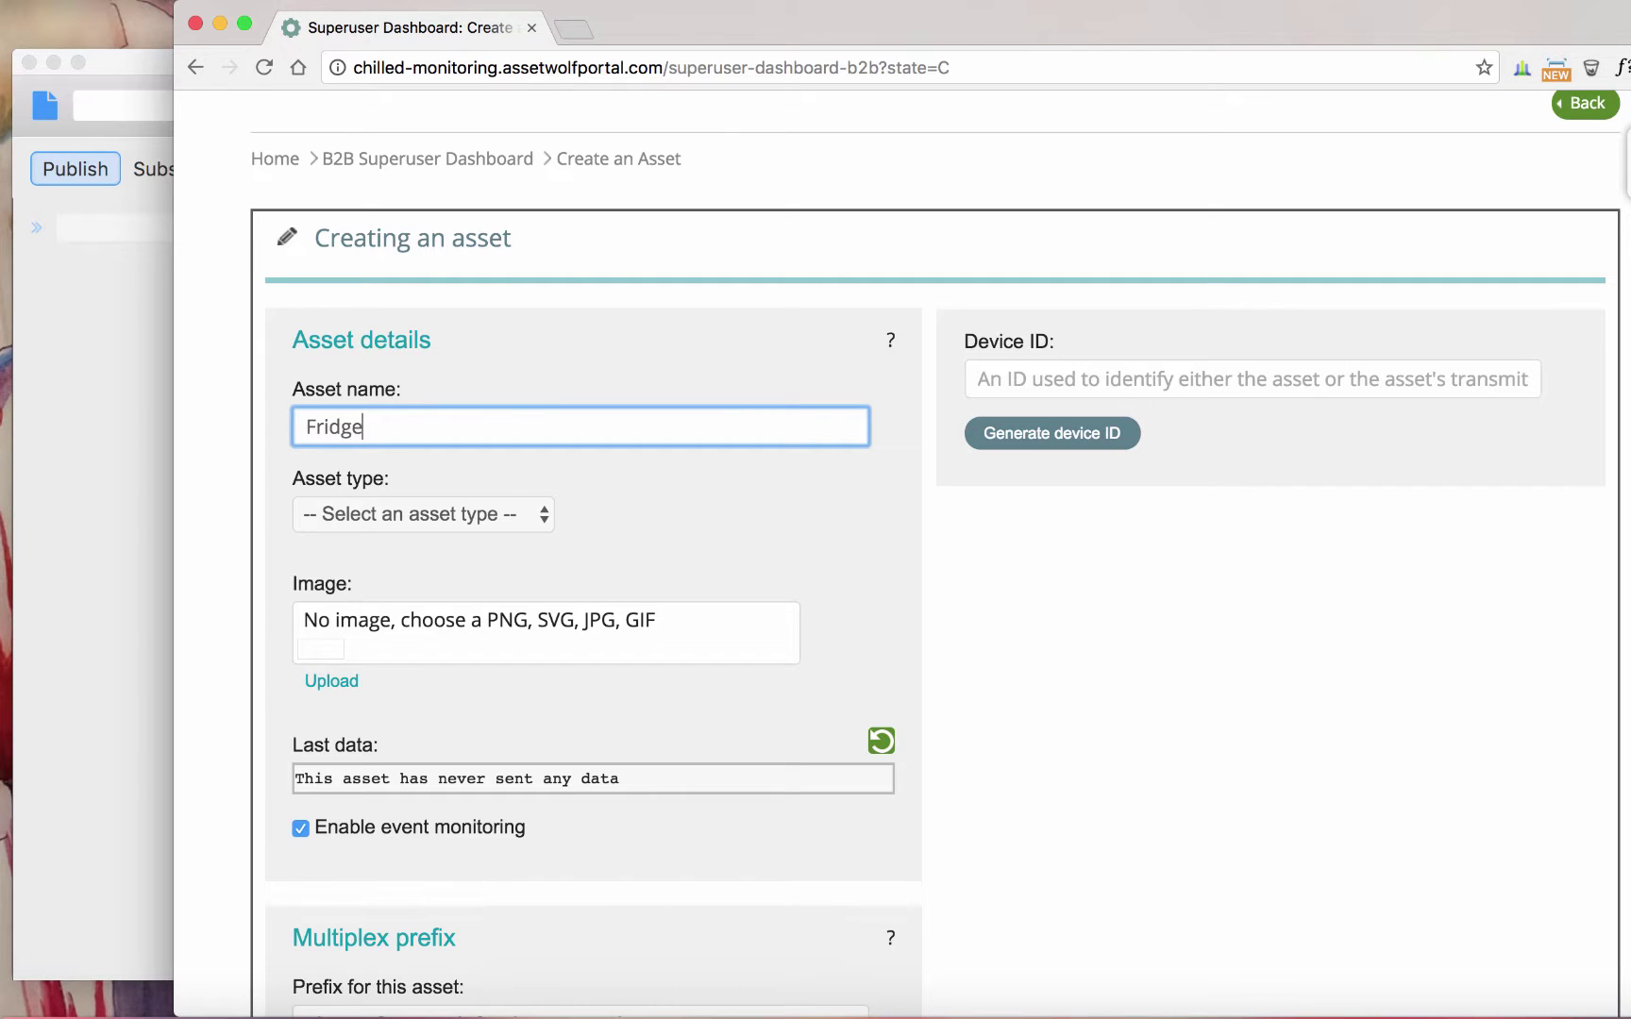
{"action": "type", "text": " monitor 1"}
{"action": "left_click", "coordinate": [430, 517]}
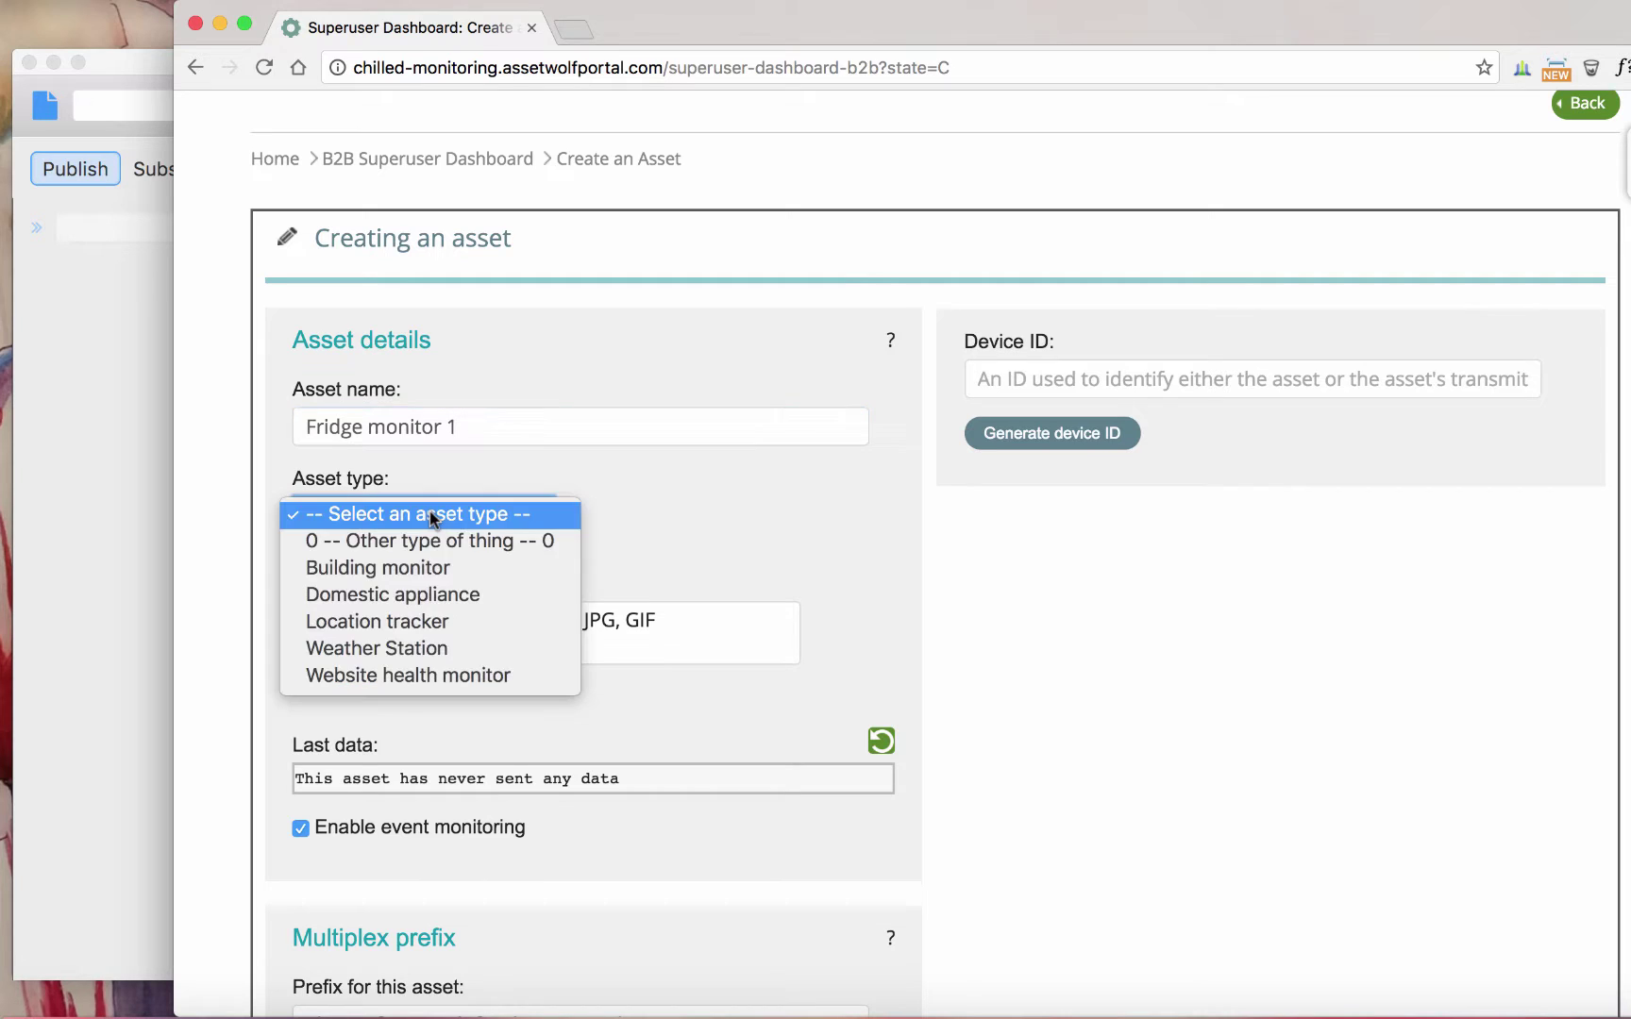
{"action": "left_click", "coordinate": [486, 596]}
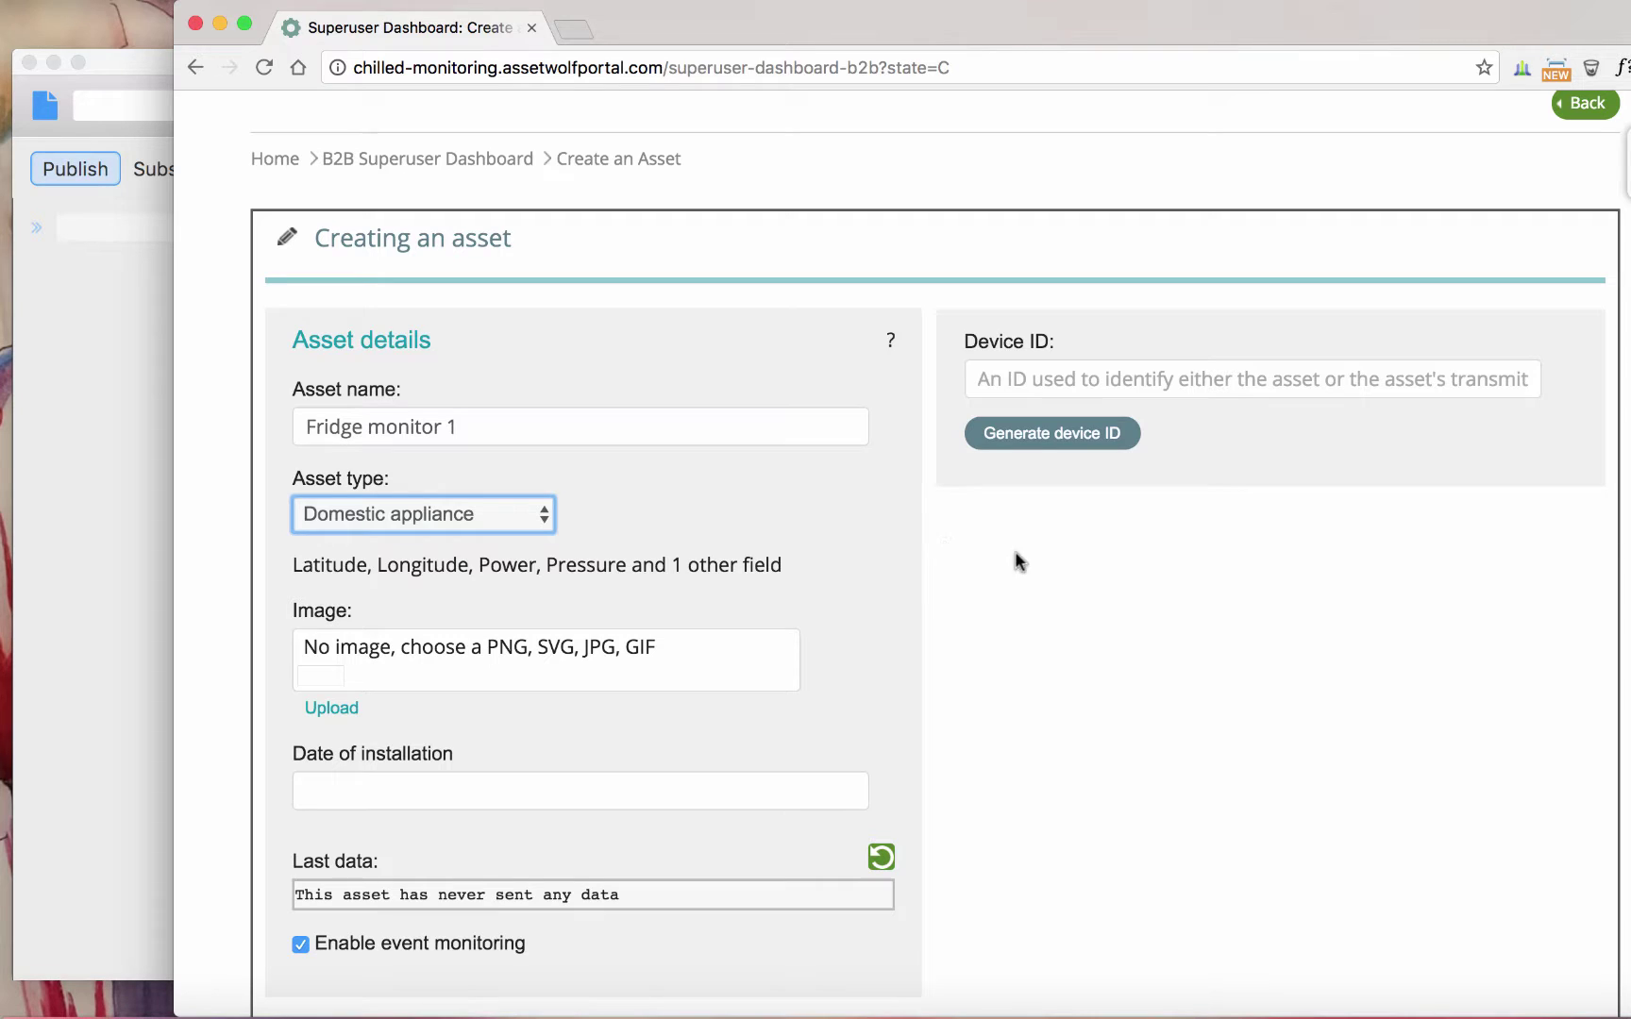
Generate a device ID for the new asset and append "uyiuyuiy" to it.
{"action": "left_click", "coordinate": [1045, 451]}
{"action": "left_click", "coordinate": [1045, 452]}
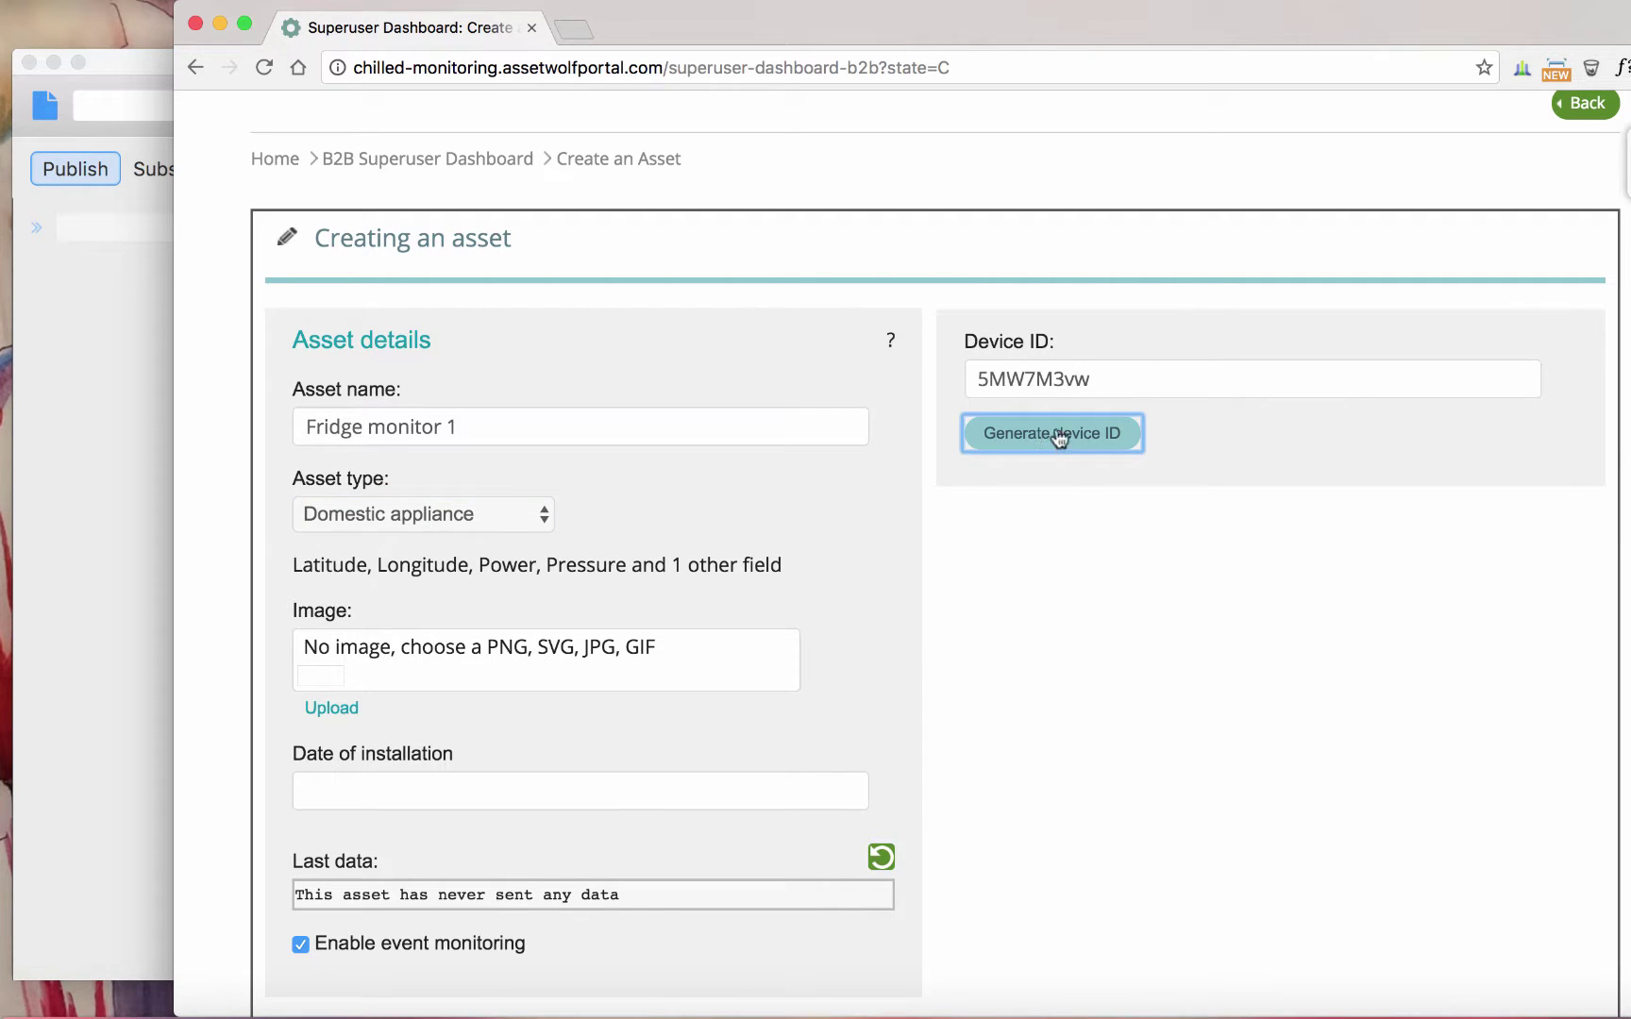
{"action": "double_click", "coordinate": [1131, 366]}
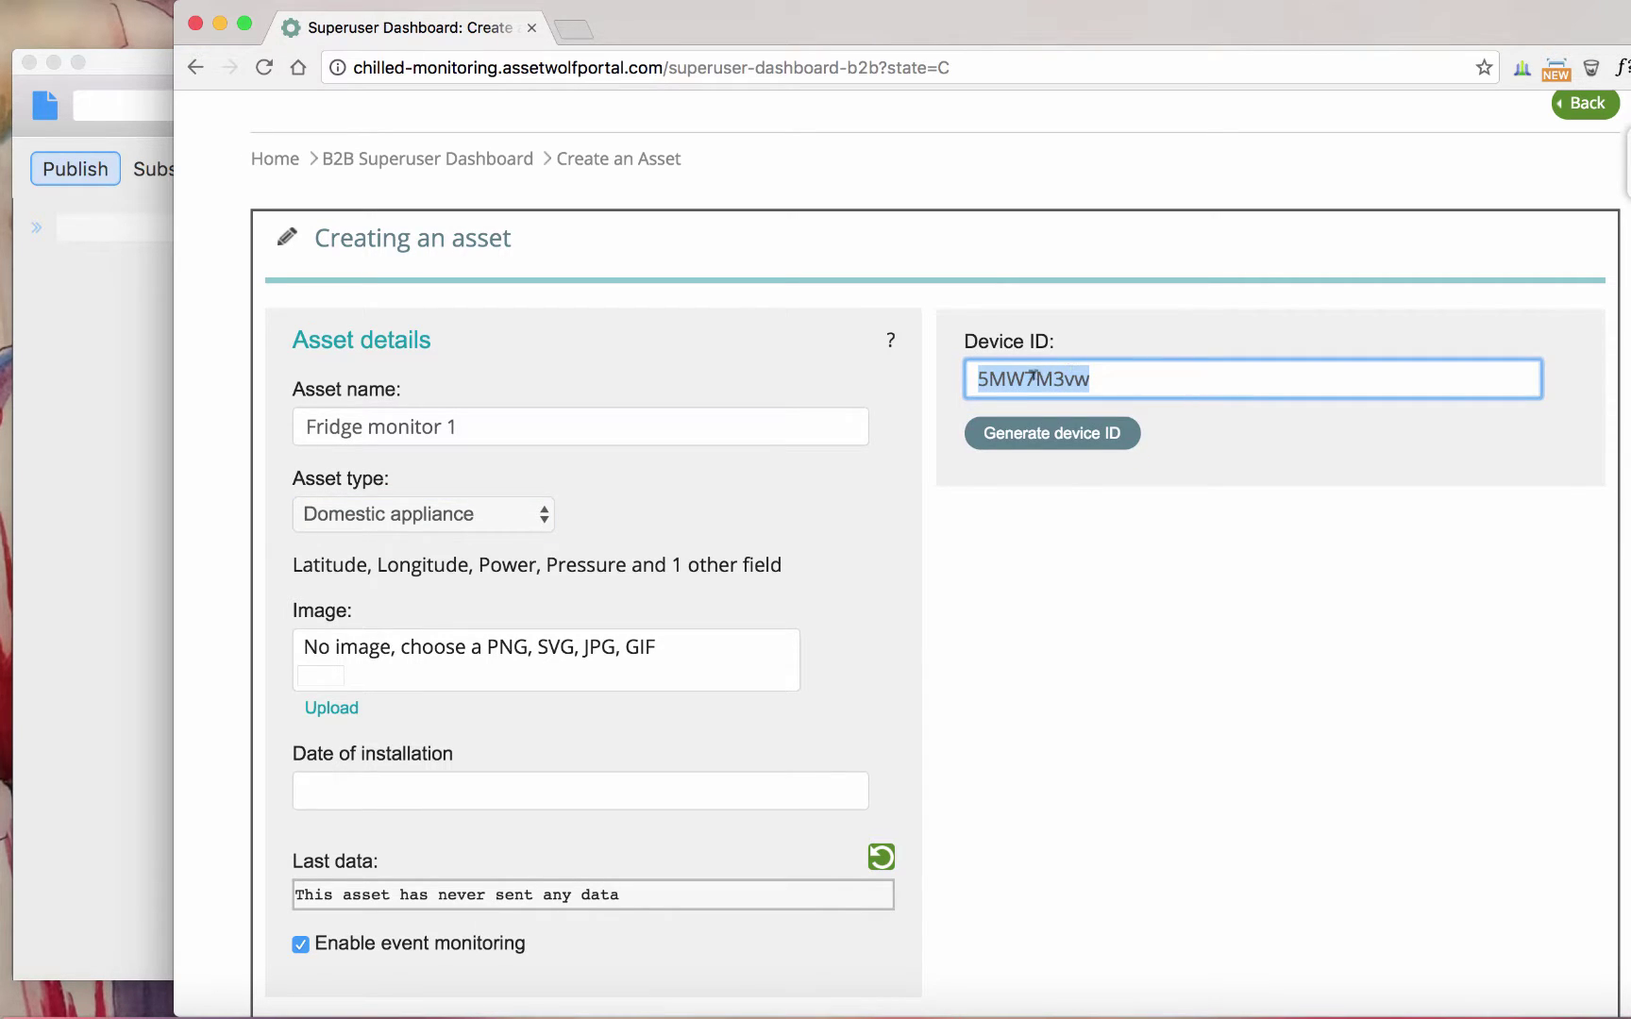
{"action": "left_click", "coordinate": [1110, 542]}
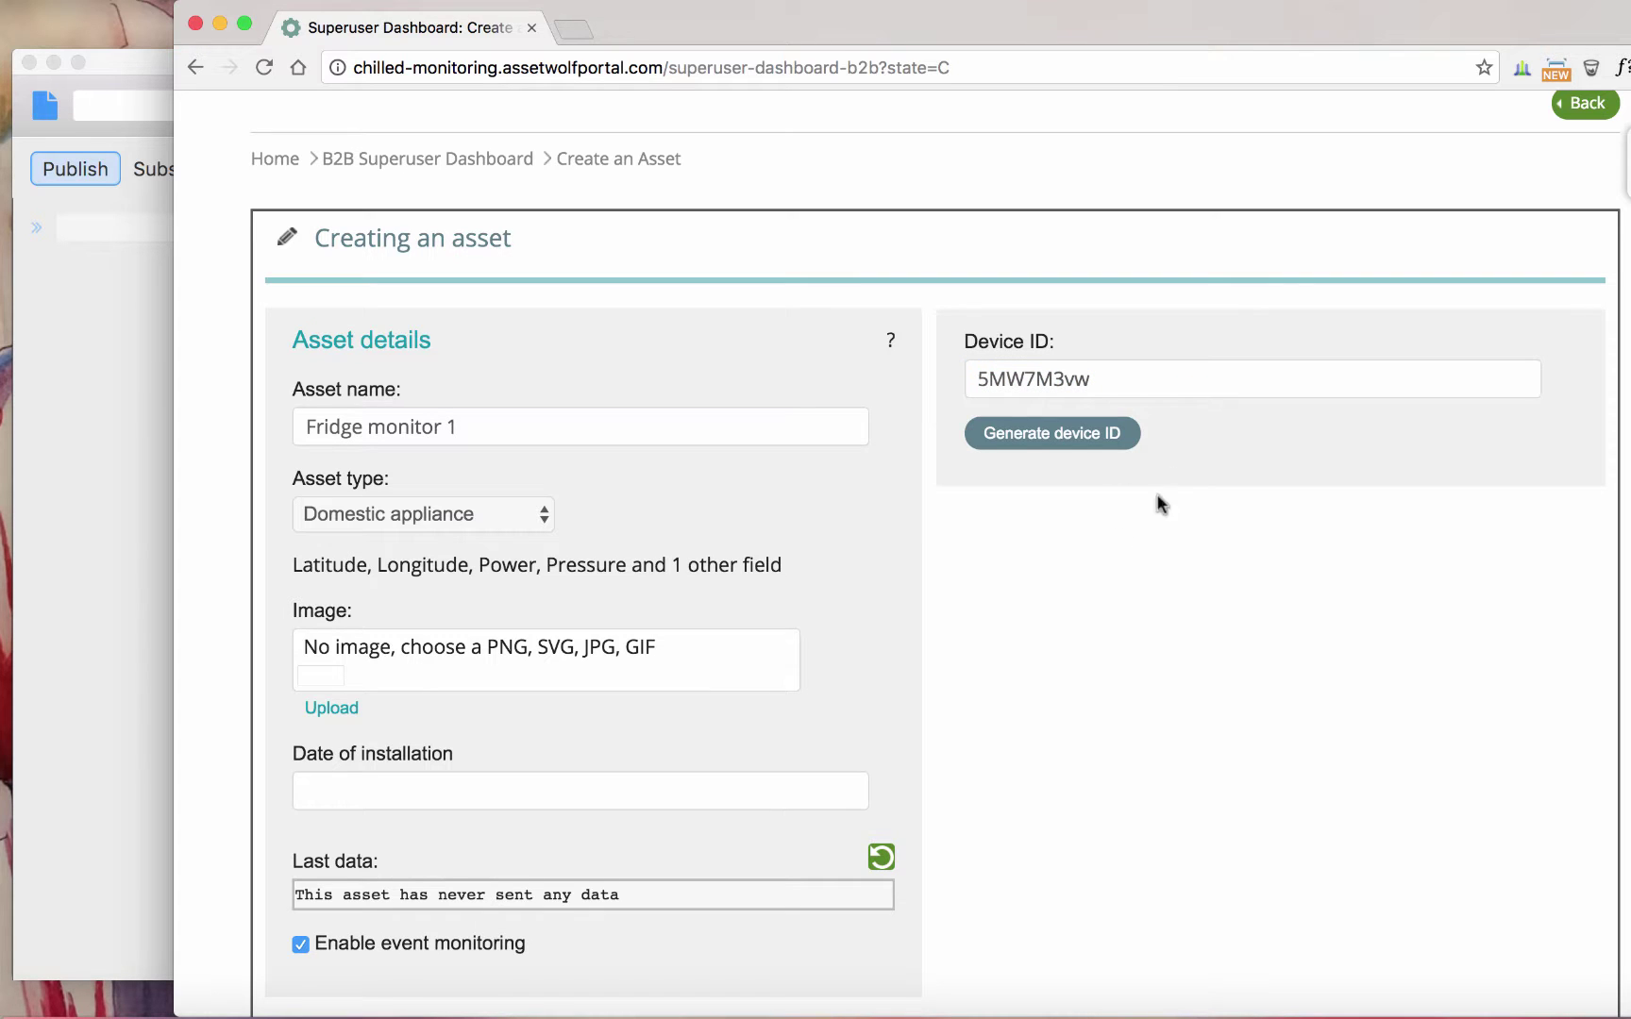
{"action": "scroll", "coordinate": [1159, 534], "scroll_direction": "down", "scroll_amount": 1}
{"action": "left_click", "coordinate": [1164, 336]}
{"action": "type", "text": "uyiuyuiy"}
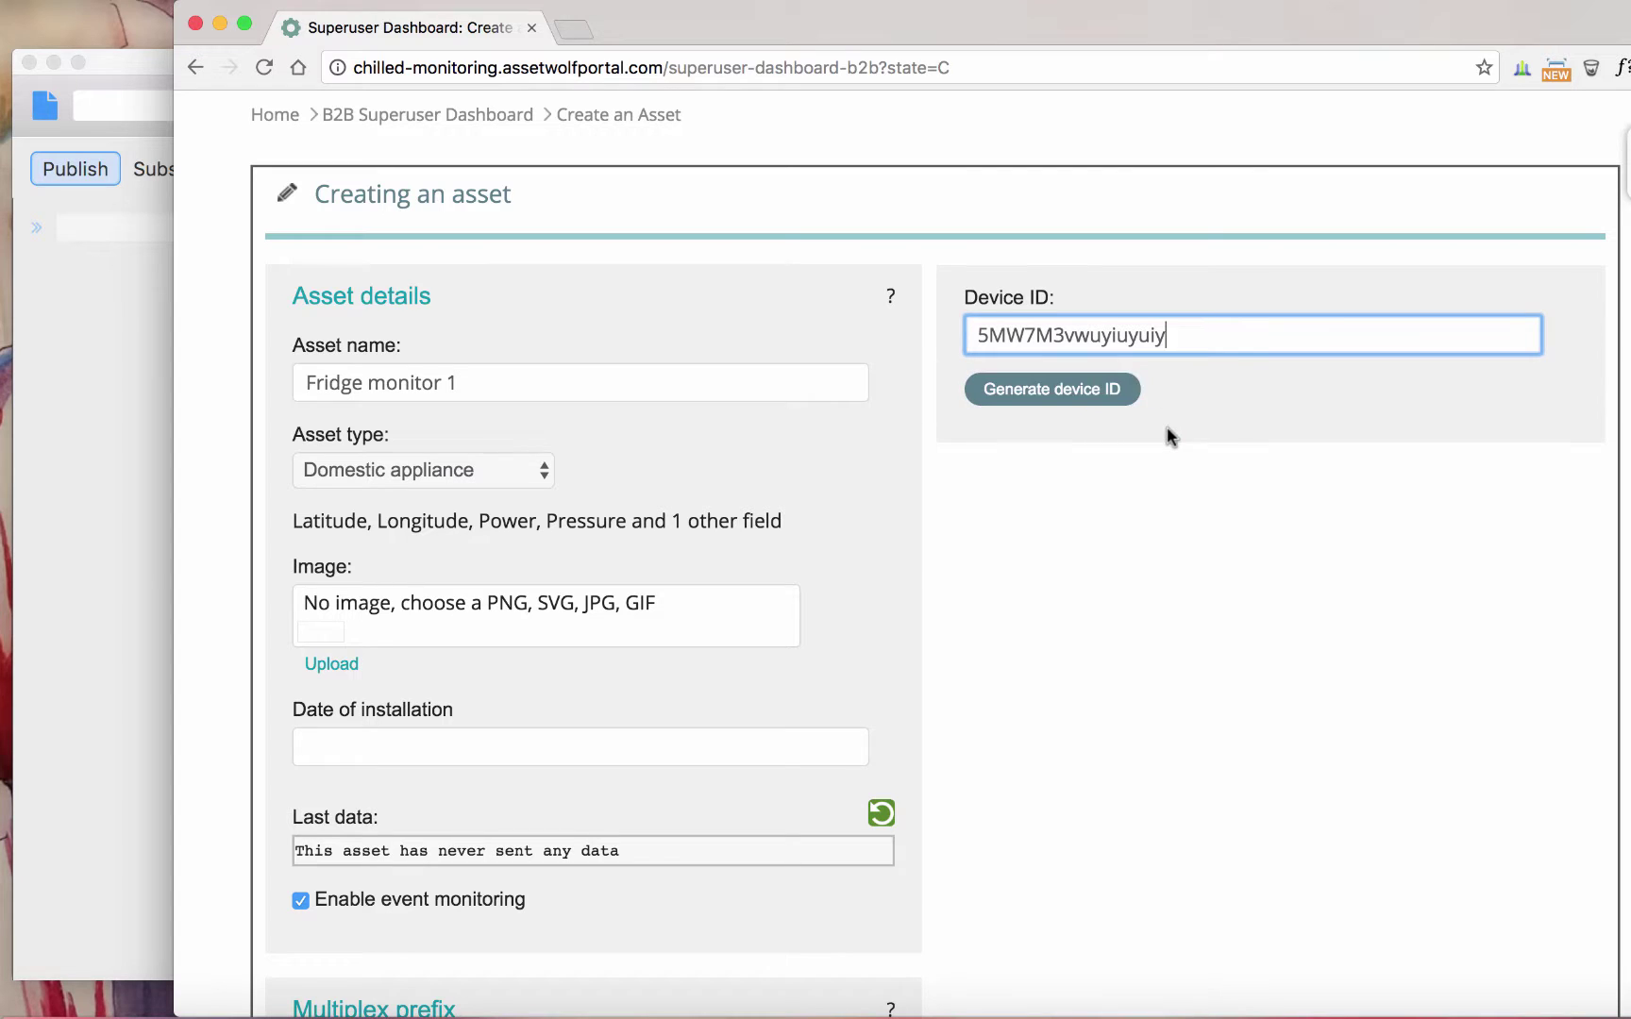
Submit the new asset, leaving the image, installation date and multiplex prefix empty.
{"action": "scroll", "coordinate": [1164, 418], "scroll_direction": "down", "scroll_amount": 5}
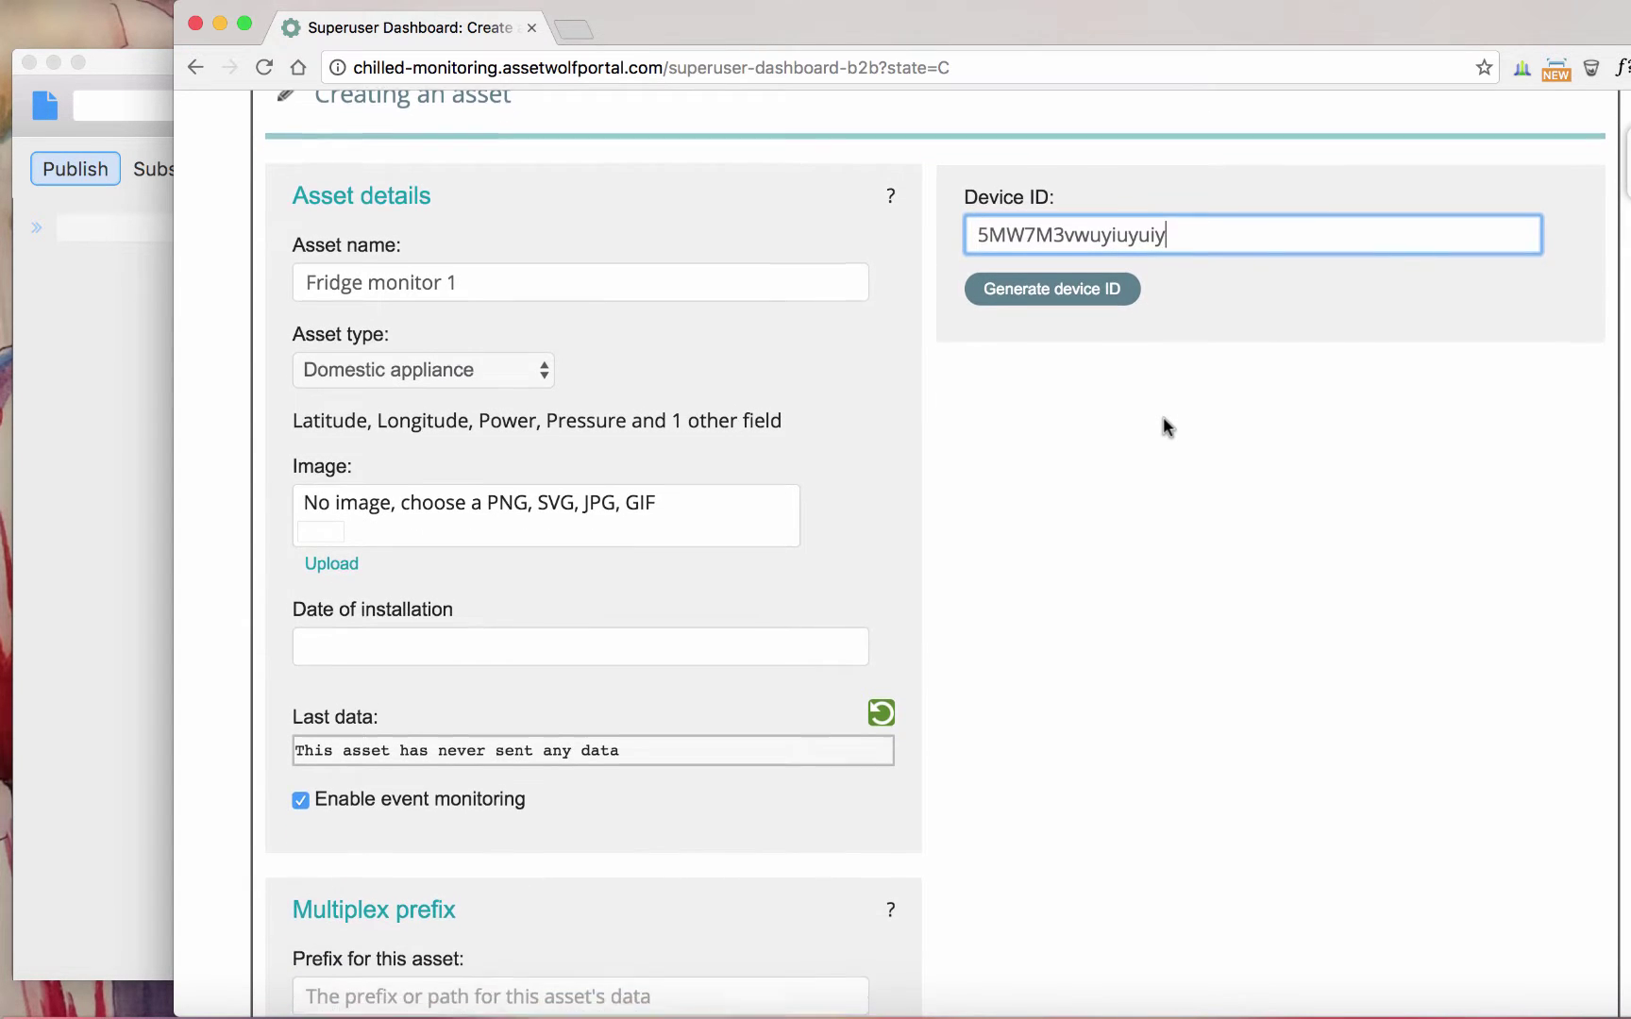
{"action": "scroll", "coordinate": [1163, 416], "scroll_direction": "down", "scroll_amount": 2}
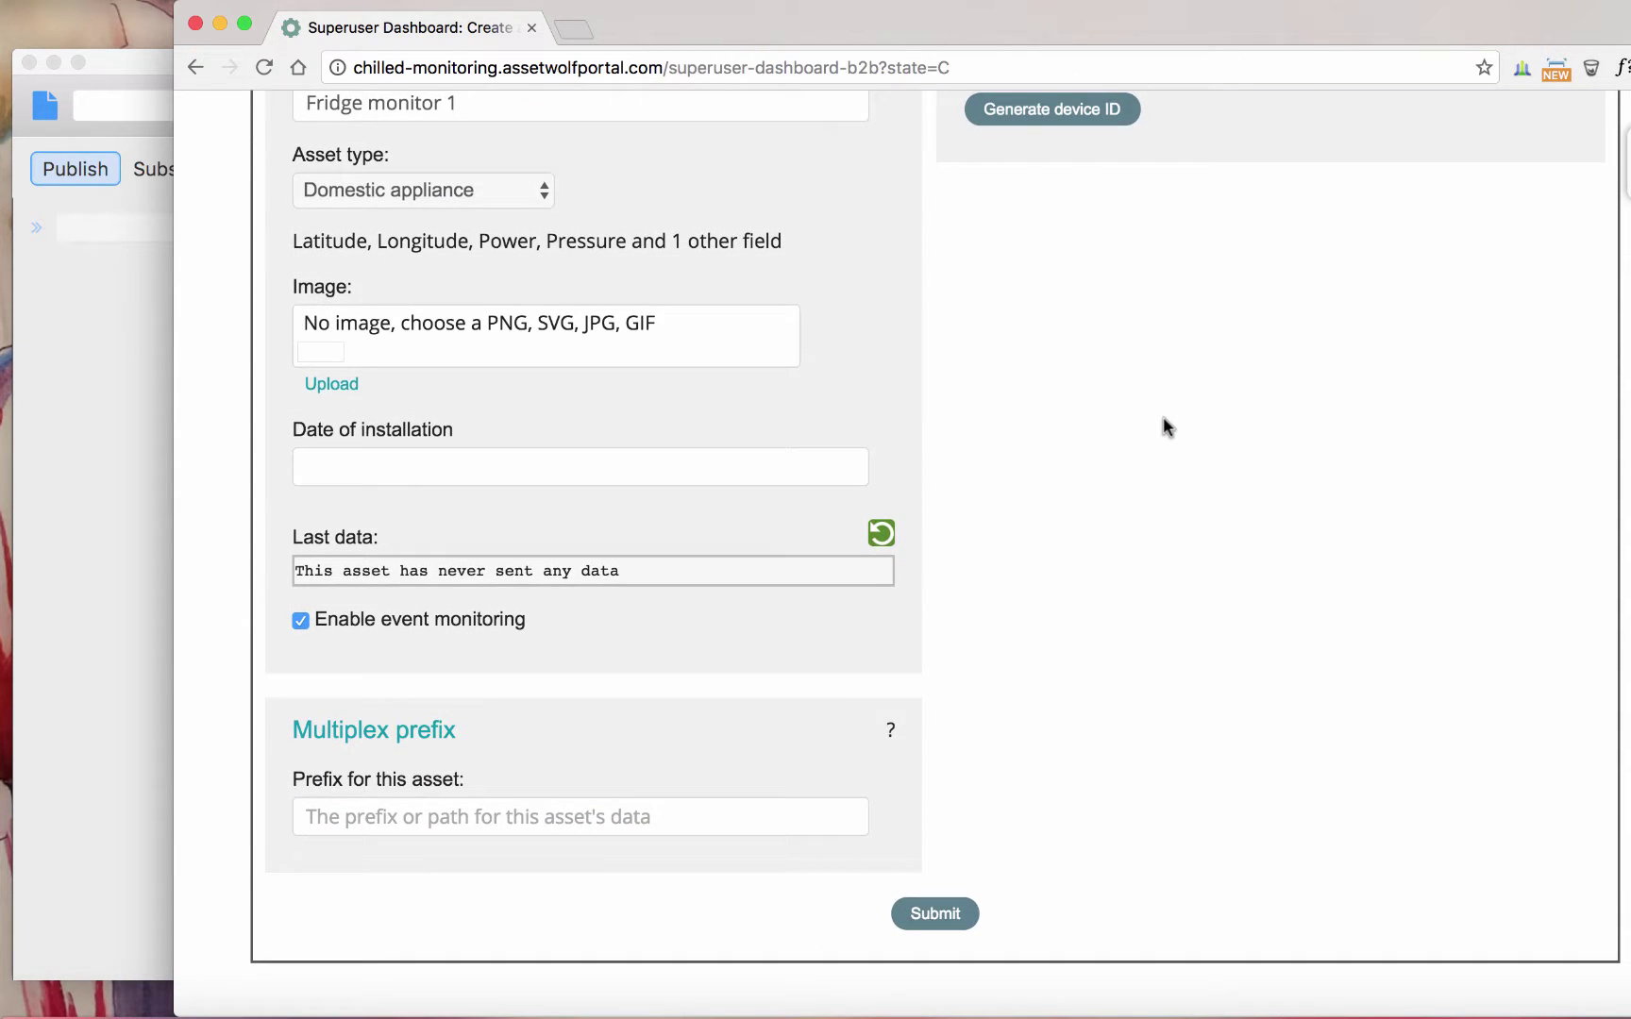
{"action": "scroll", "coordinate": [1164, 416], "scroll_direction": "down", "scroll_amount": 1}
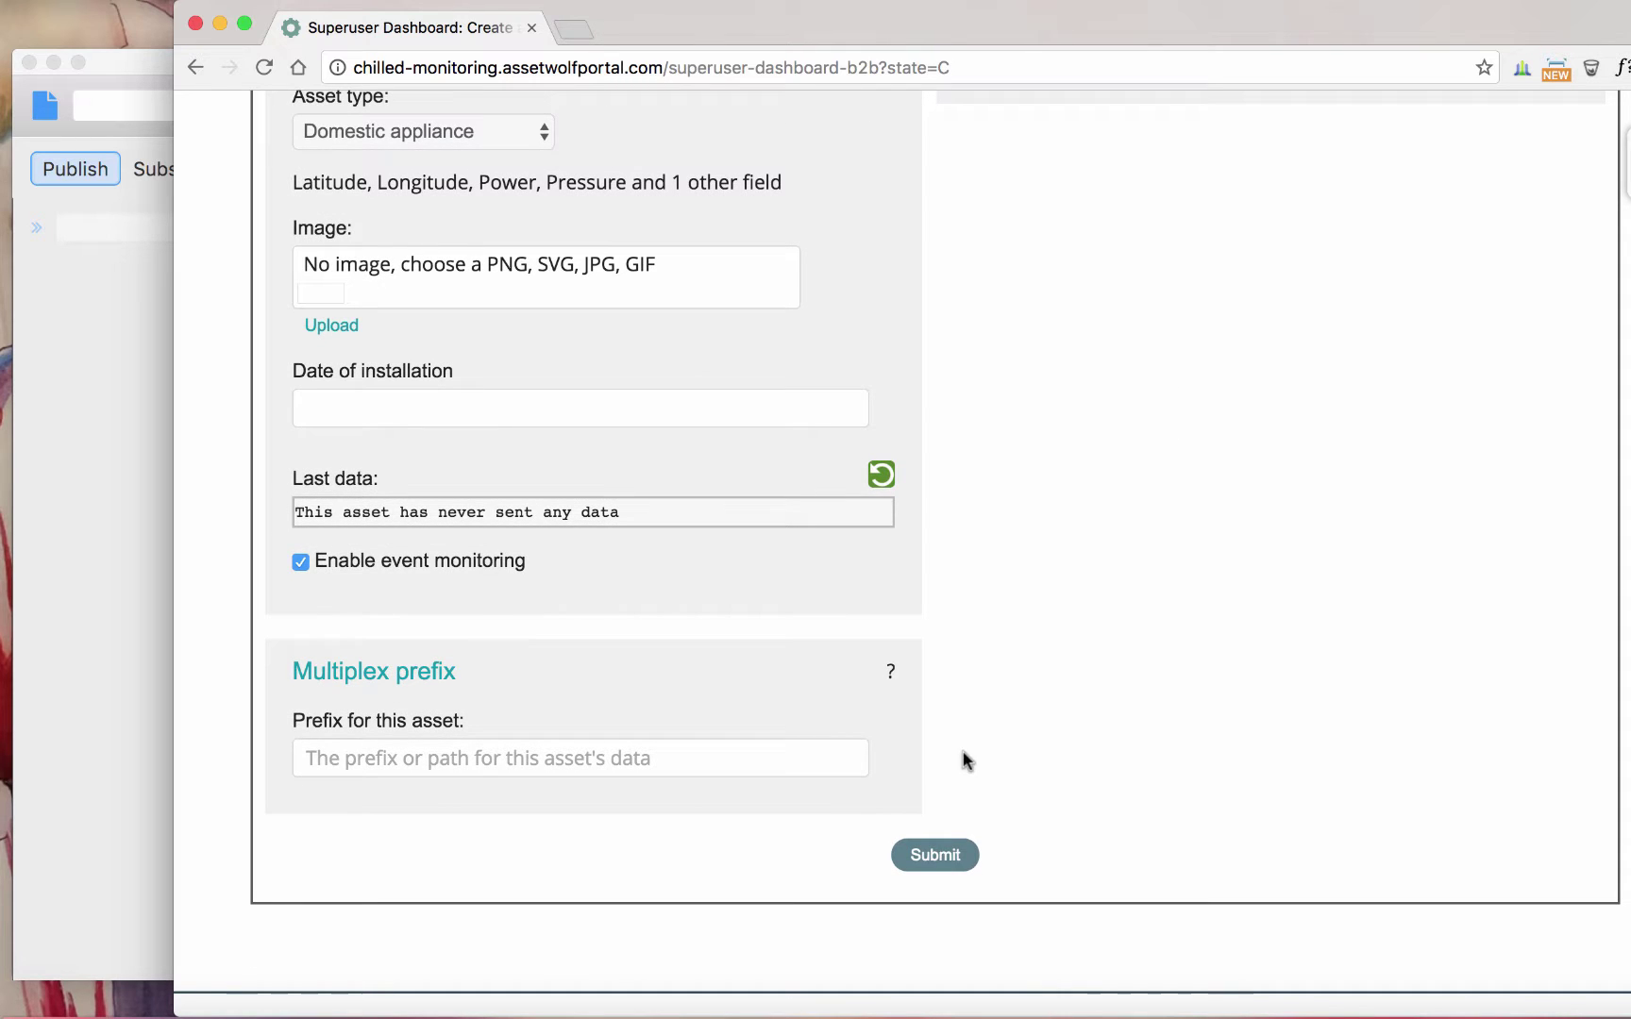
{"action": "left_click", "coordinate": [933, 855]}
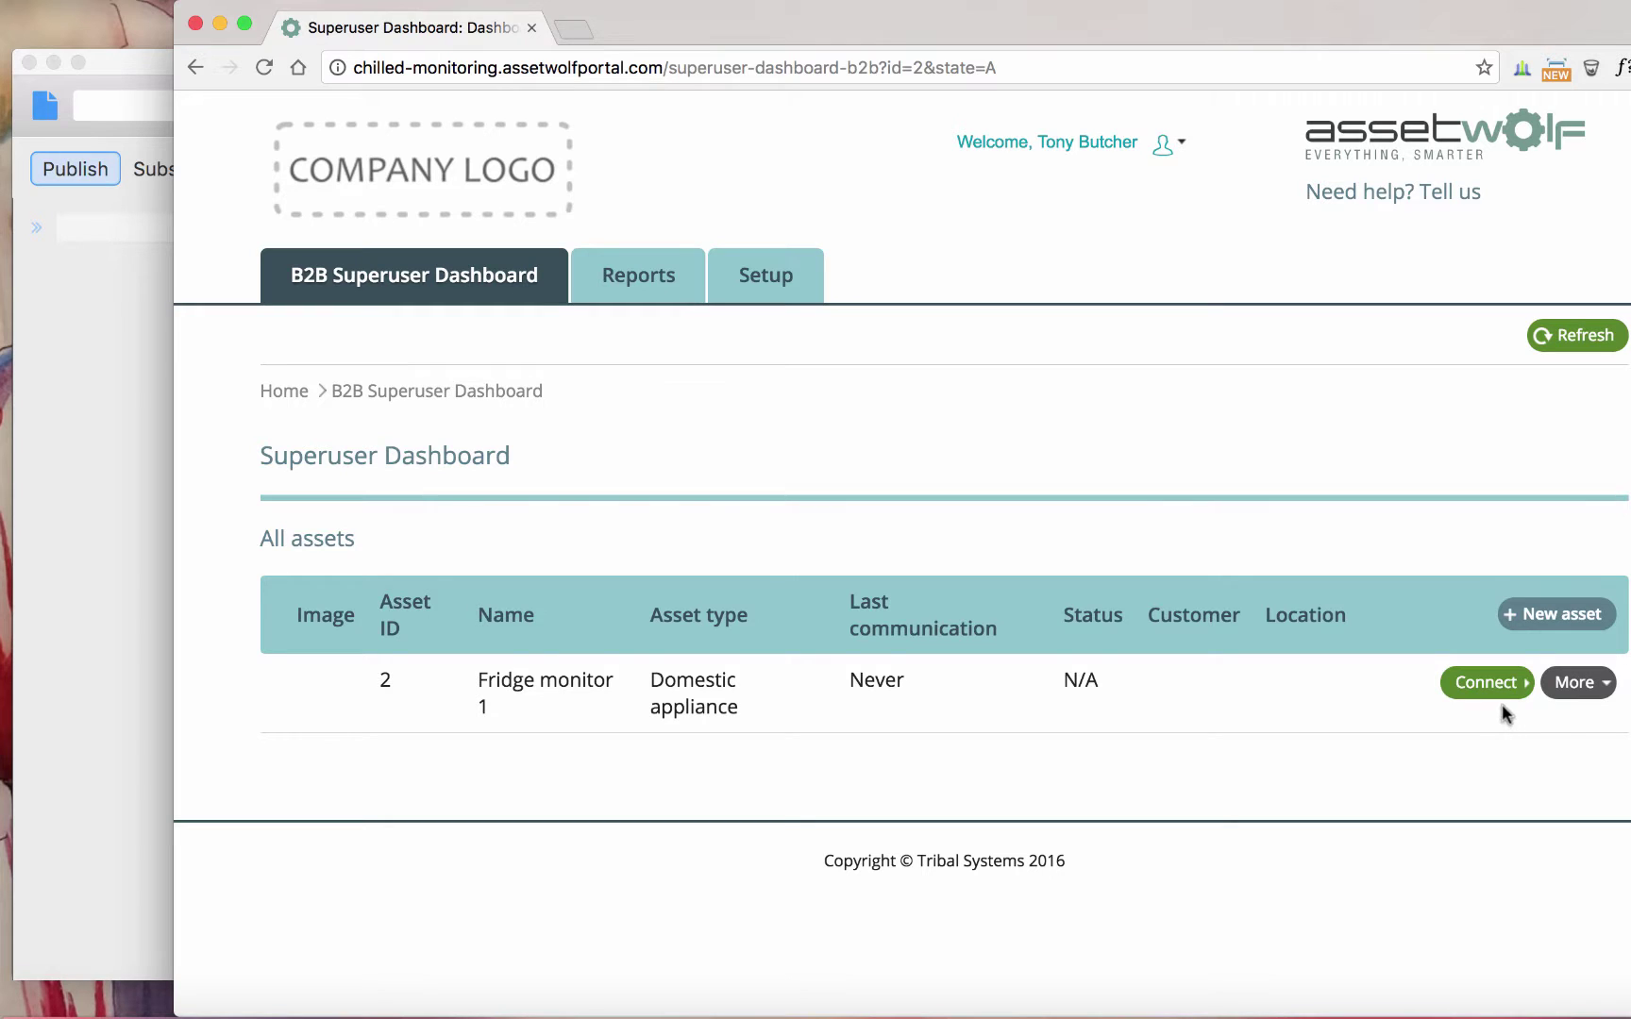
Open the connection details of Fridge monitor 1 and examine the MQTT settings and the expected data format.
{"action": "left_click", "coordinate": [1475, 686]}
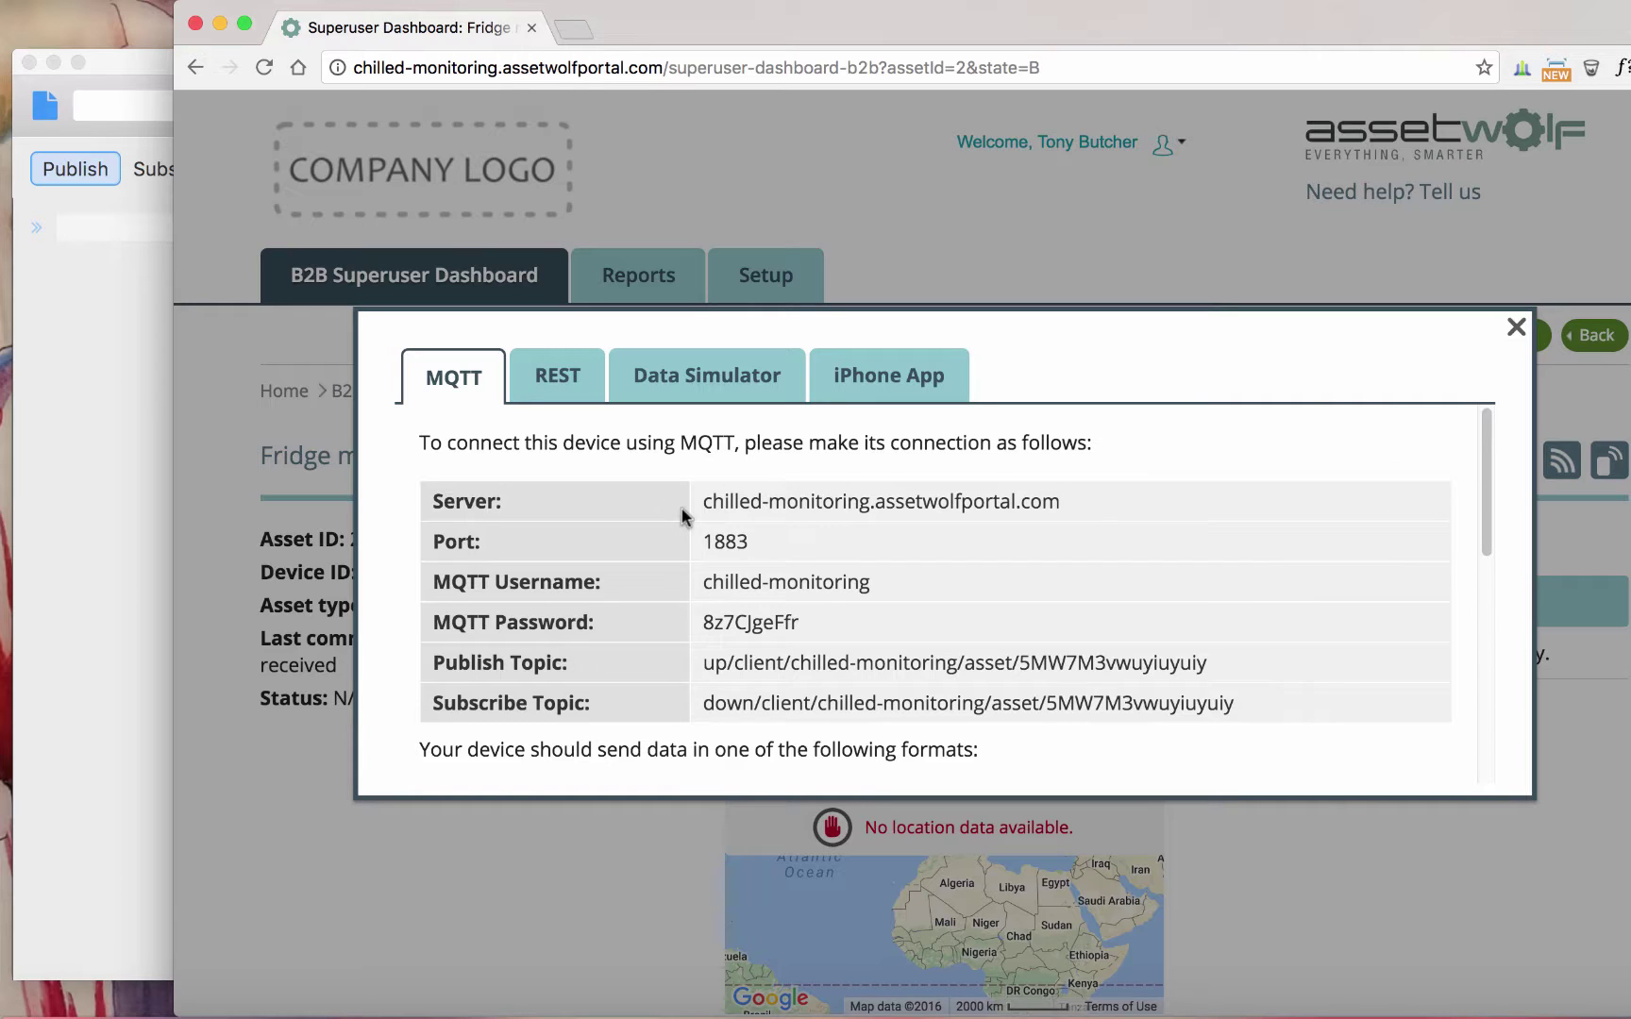
{"action": "scroll", "coordinate": [681, 510], "scroll_direction": "down", "scroll_amount": 3}
{"action": "scroll", "coordinate": [682, 513], "scroll_direction": "down", "scroll_amount": 7}
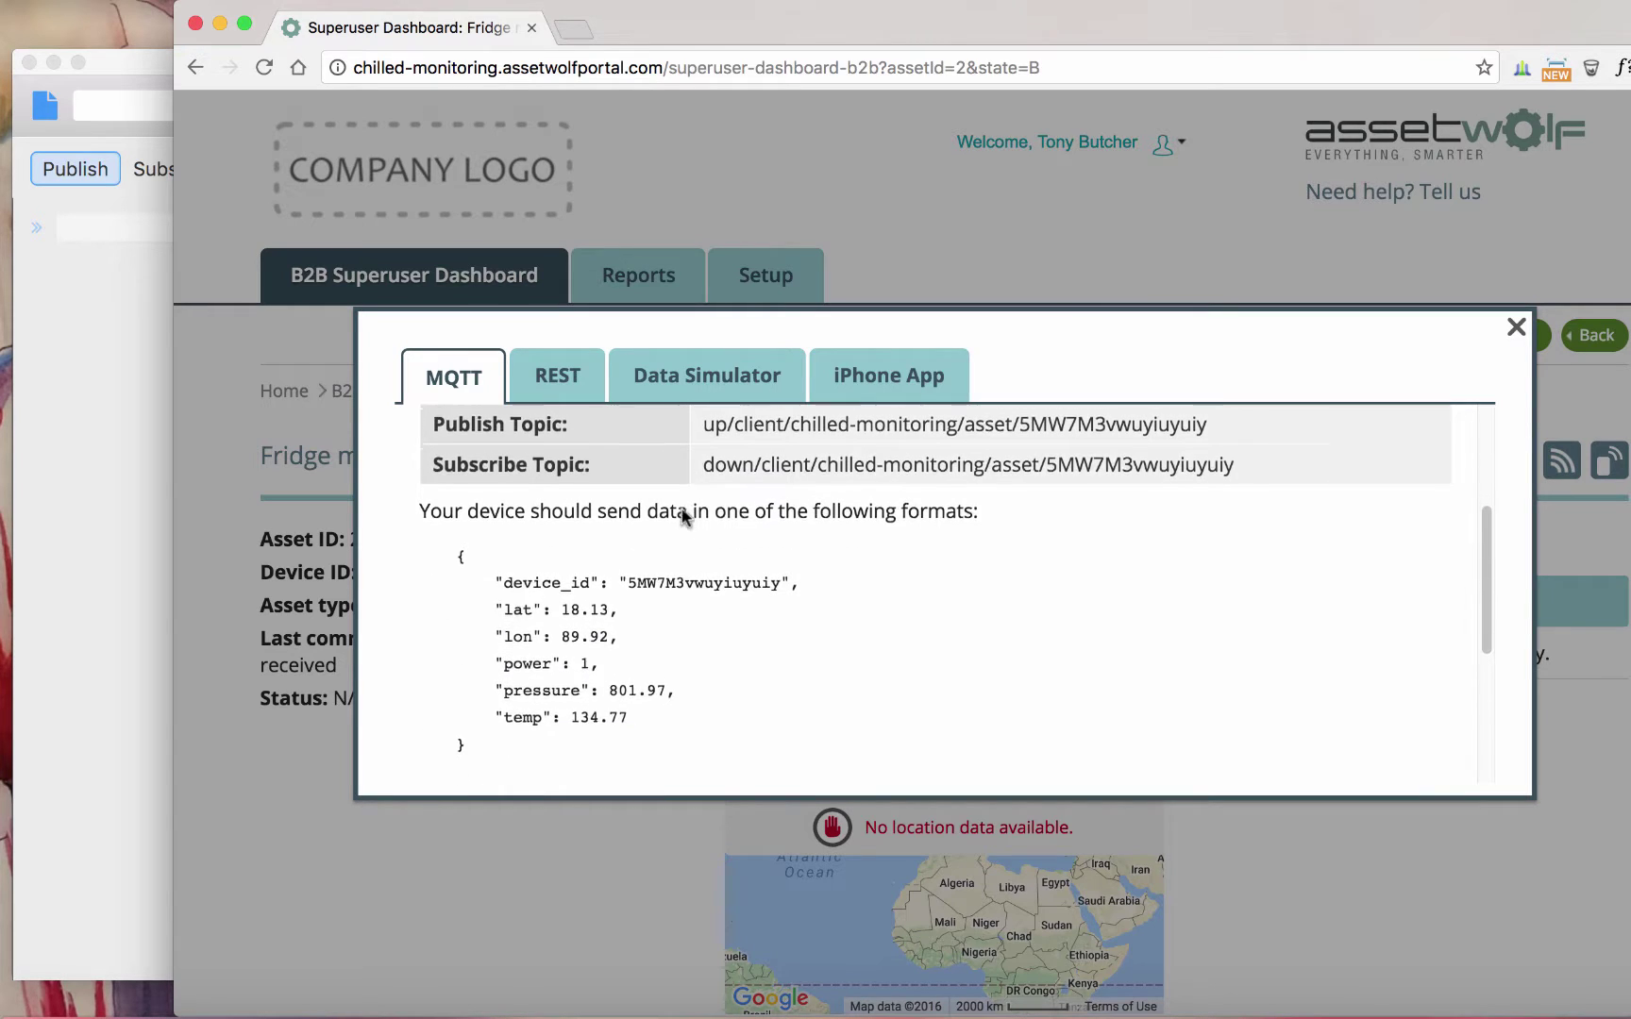
{"action": "scroll", "coordinate": [681, 509], "scroll_direction": "down", "scroll_amount": 3}
{"action": "scroll", "coordinate": [681, 509], "scroll_direction": "up", "scroll_amount": 10}
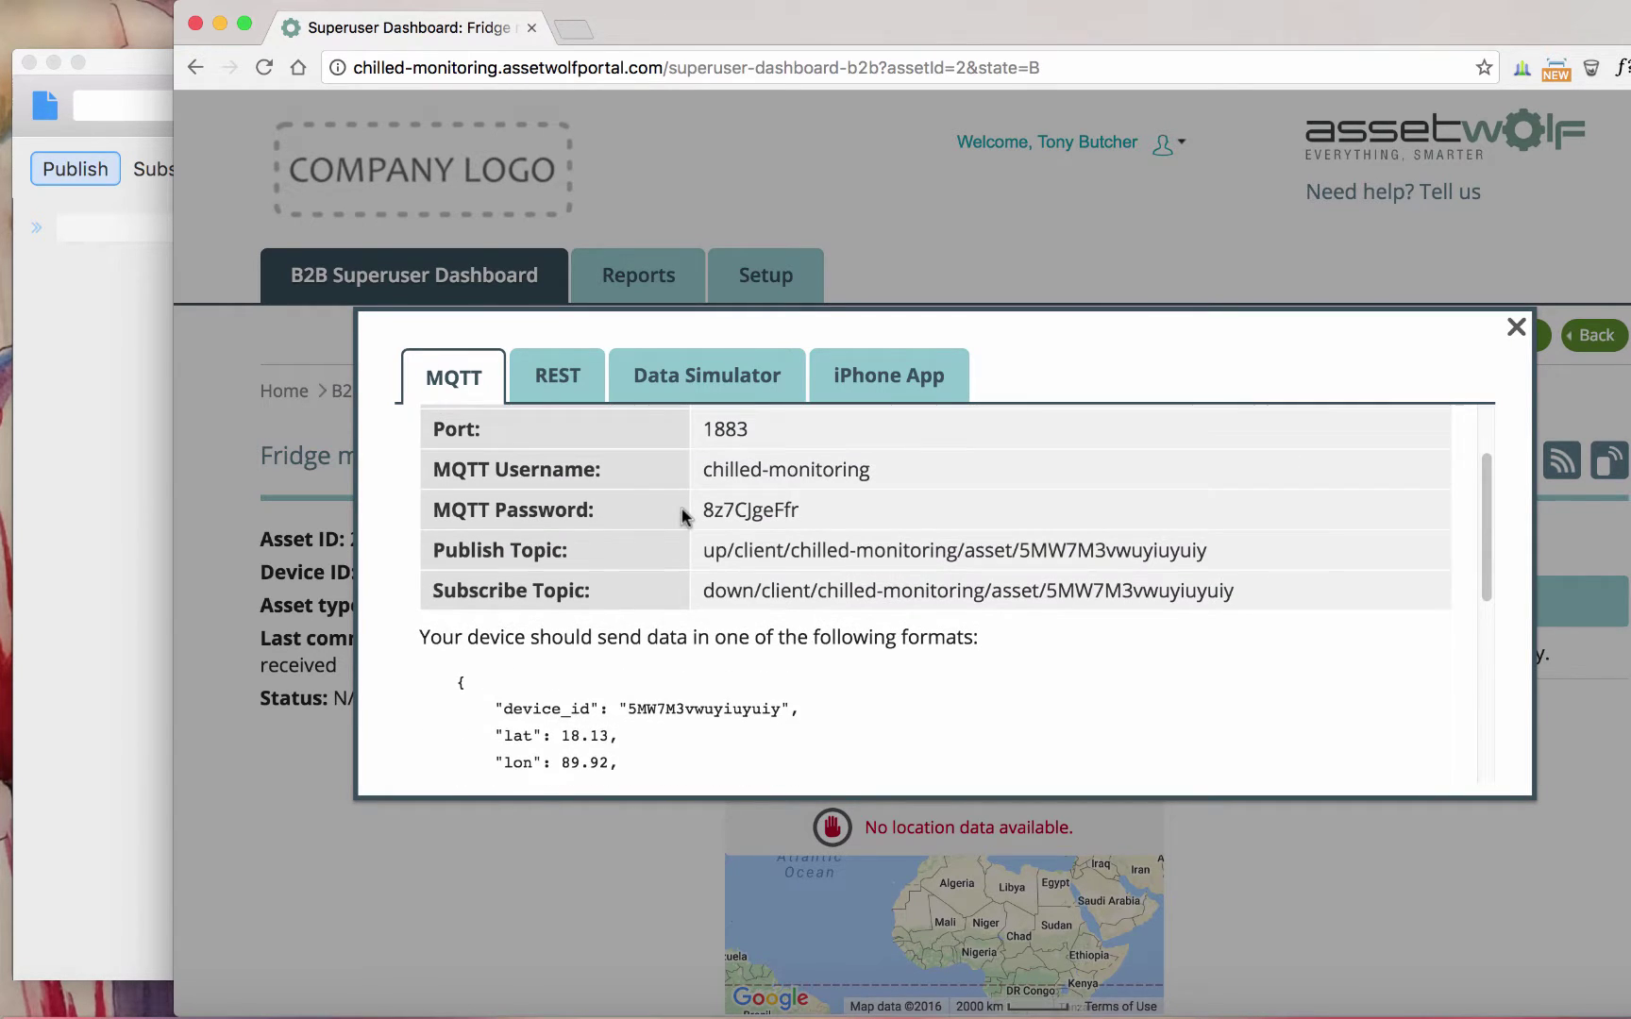
Examine the REST URL for sending the asset's data, including its device ID and field parameters.
{"action": "left_click", "coordinate": [557, 378]}
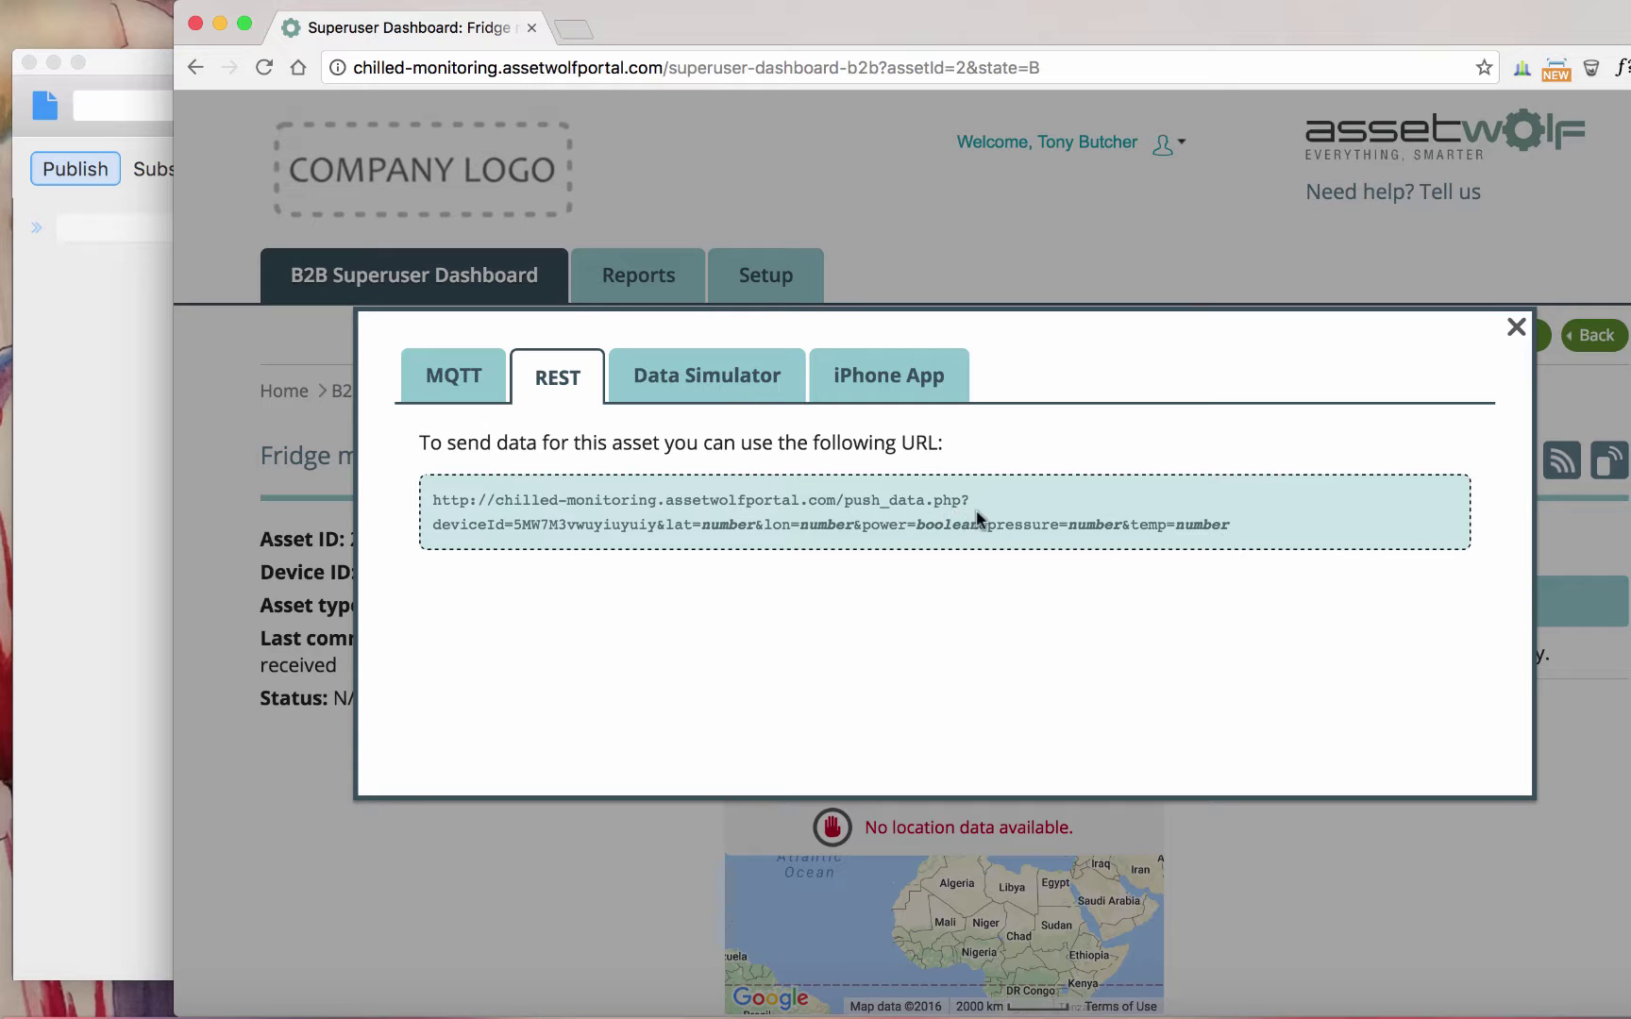
{"action": "double_click", "coordinate": [462, 524]}
{"action": "left_click_drag", "start_coordinate": [464, 522], "coordinate": [1007, 515]}
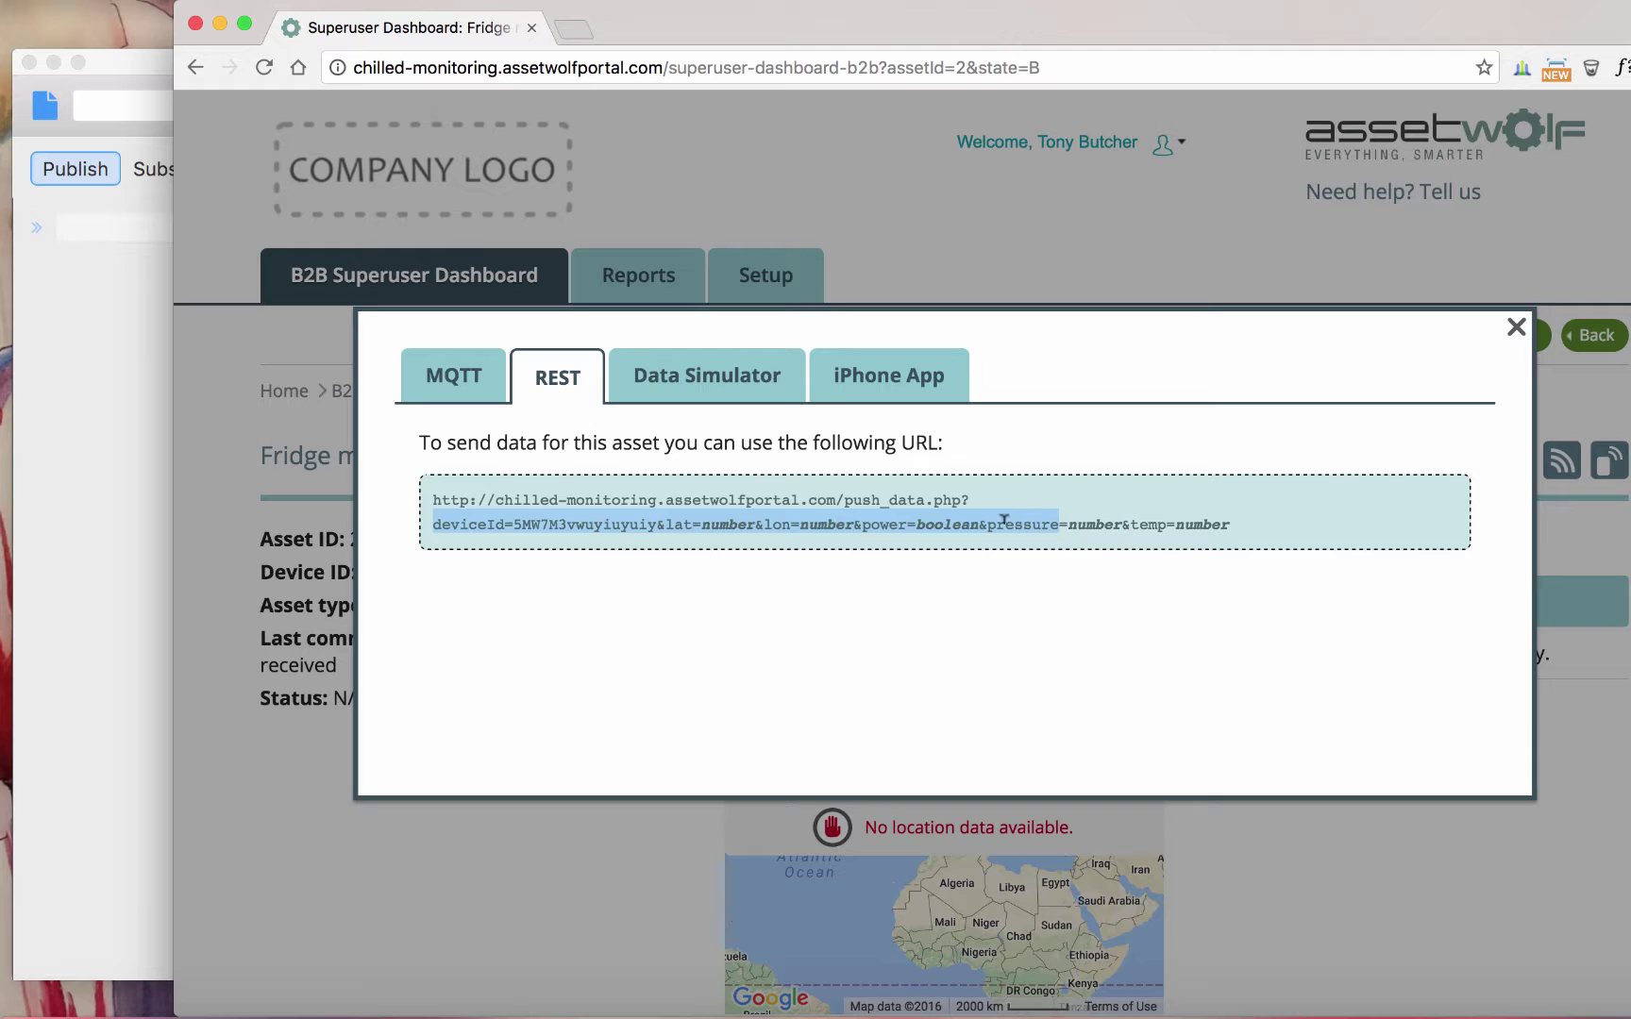
{"action": "left_click", "coordinate": [1007, 515]}
View the Data Simulator and iPhone App connection options, and return to the asset's MQTT connection settings.
{"action": "left_click", "coordinate": [700, 385]}
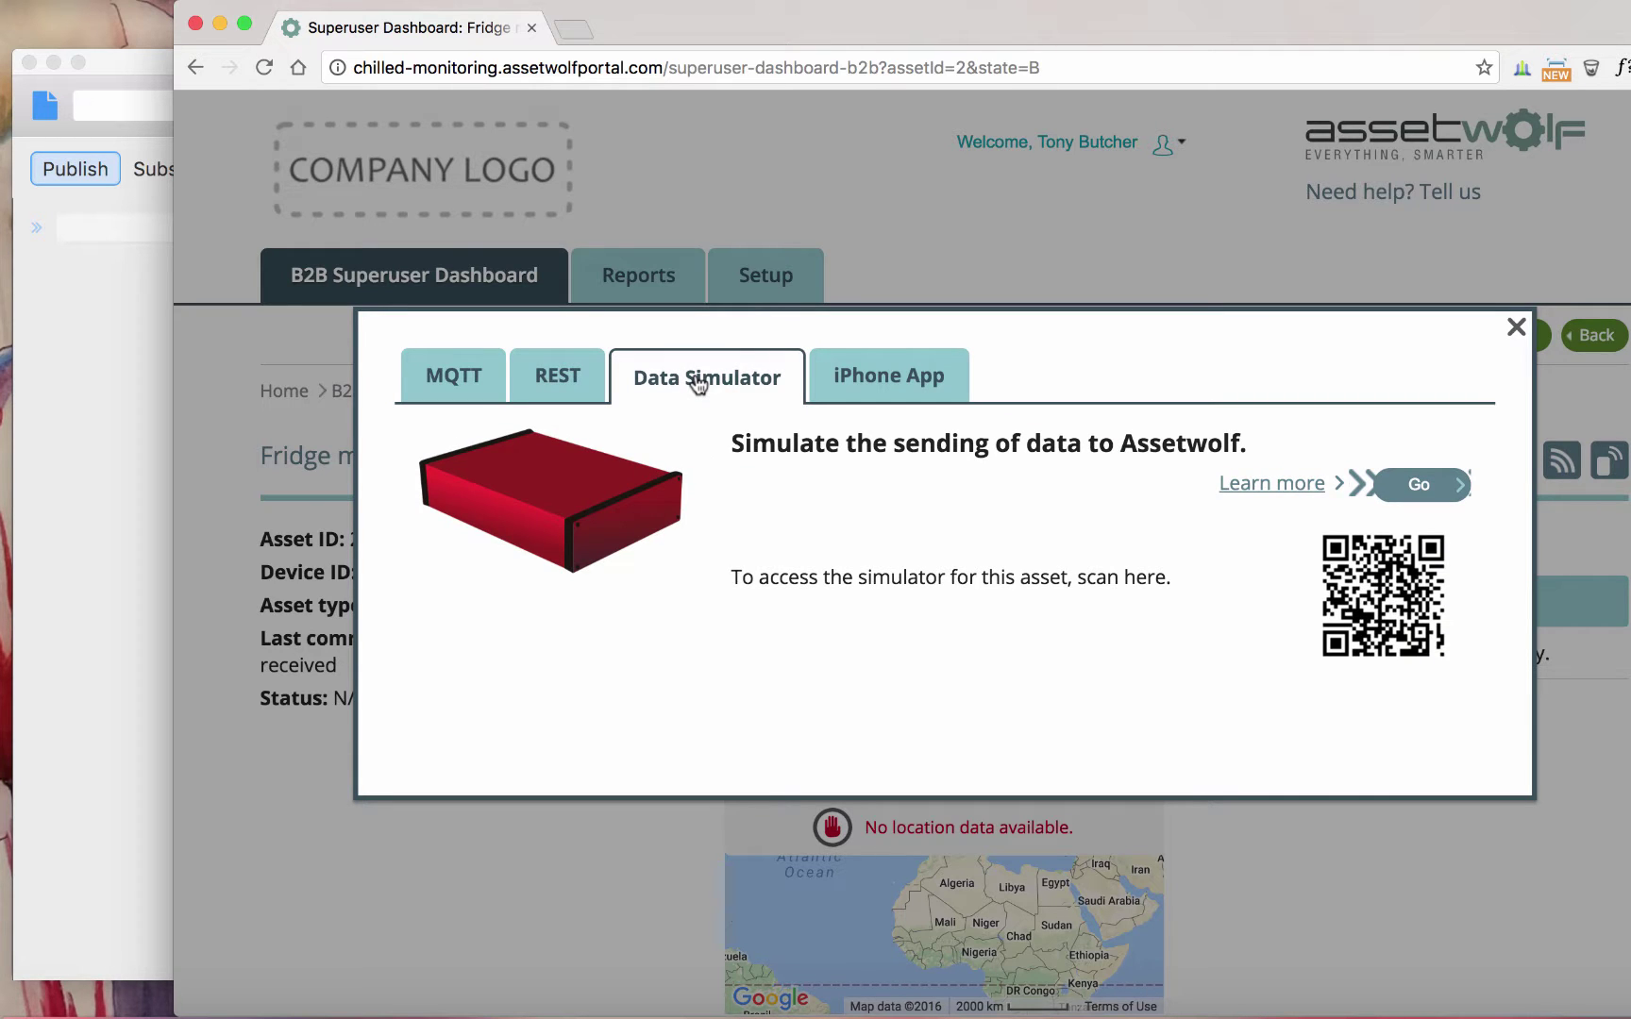
{"action": "left_click", "coordinate": [865, 391]}
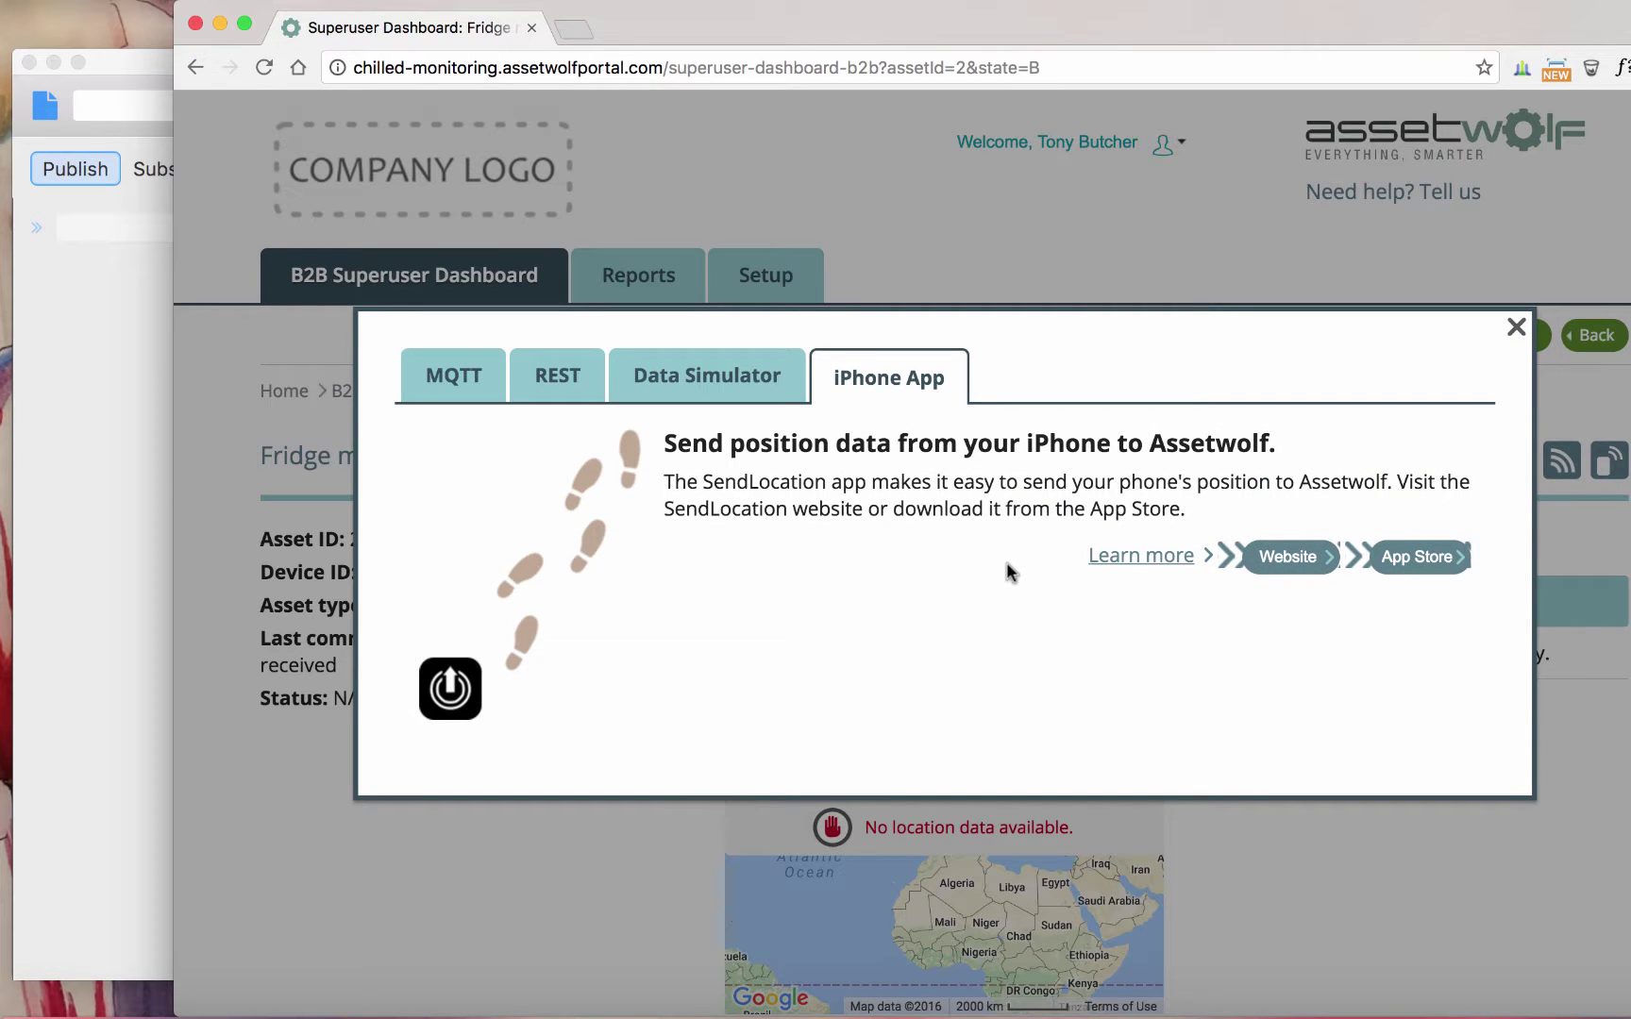
{"action": "left_click", "coordinate": [459, 381]}
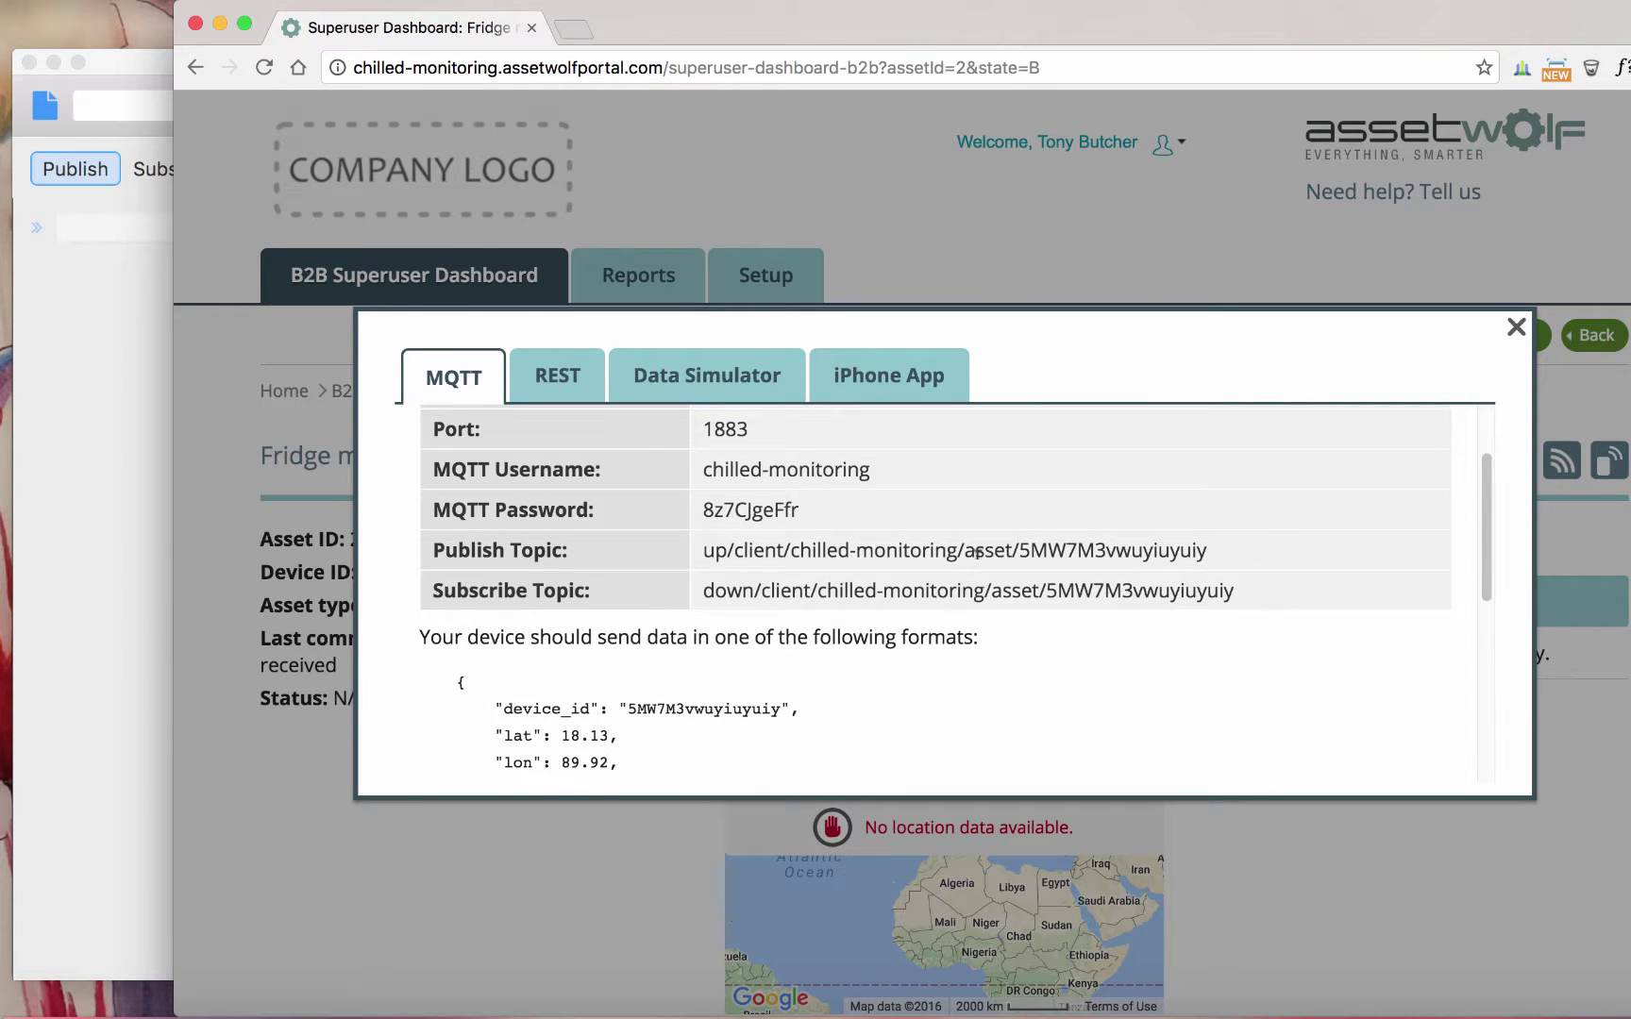
{"action": "scroll", "coordinate": [977, 552], "scroll_direction": "up", "scroll_amount": 2}
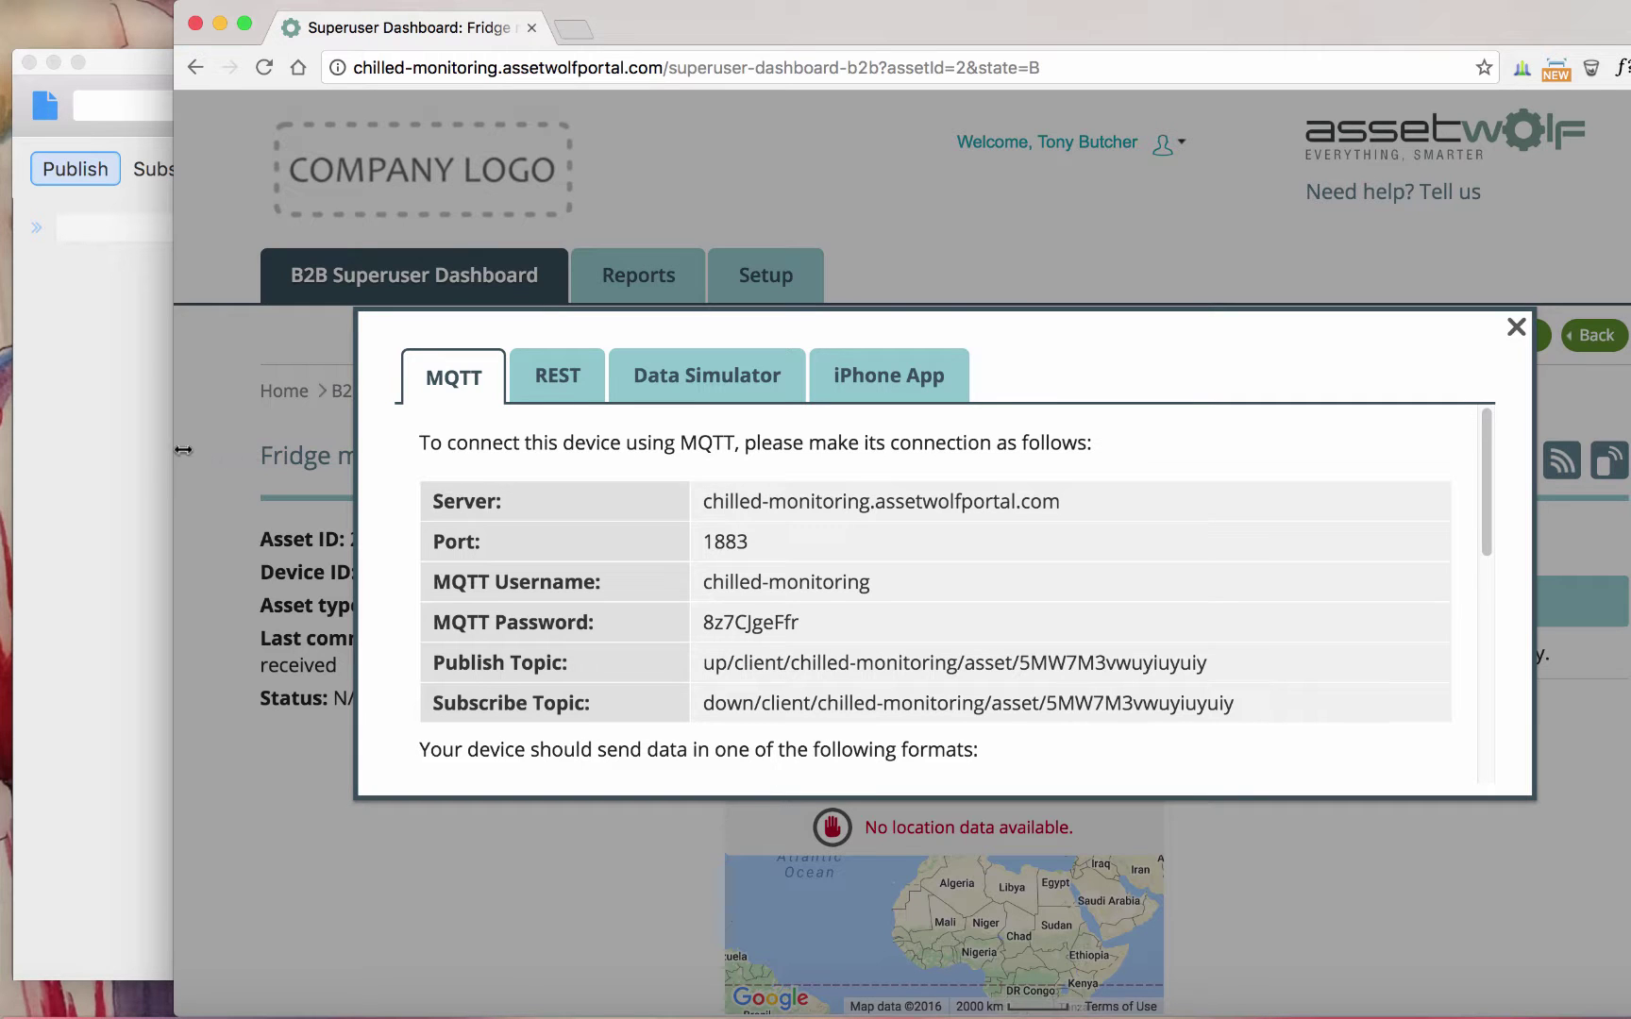
Switch to MQTT.fx and add a new connection profile.
{"action": "left_click", "coordinate": [125, 449]}
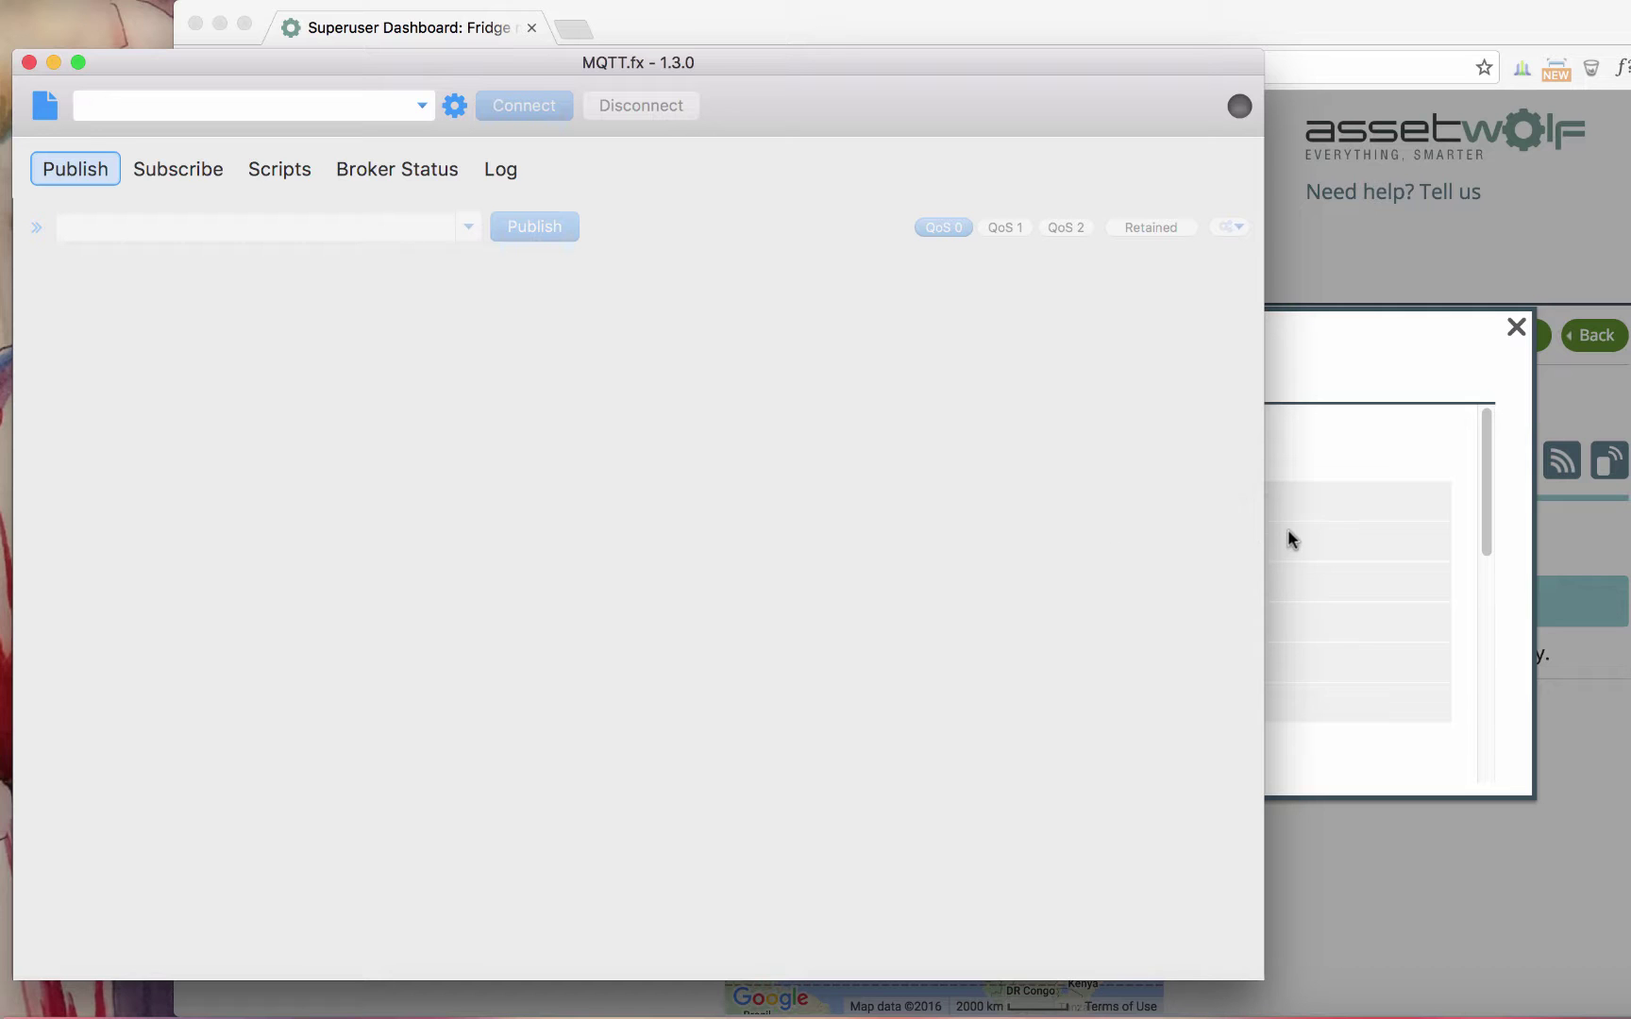
{"action": "left_click", "coordinate": [1351, 568]}
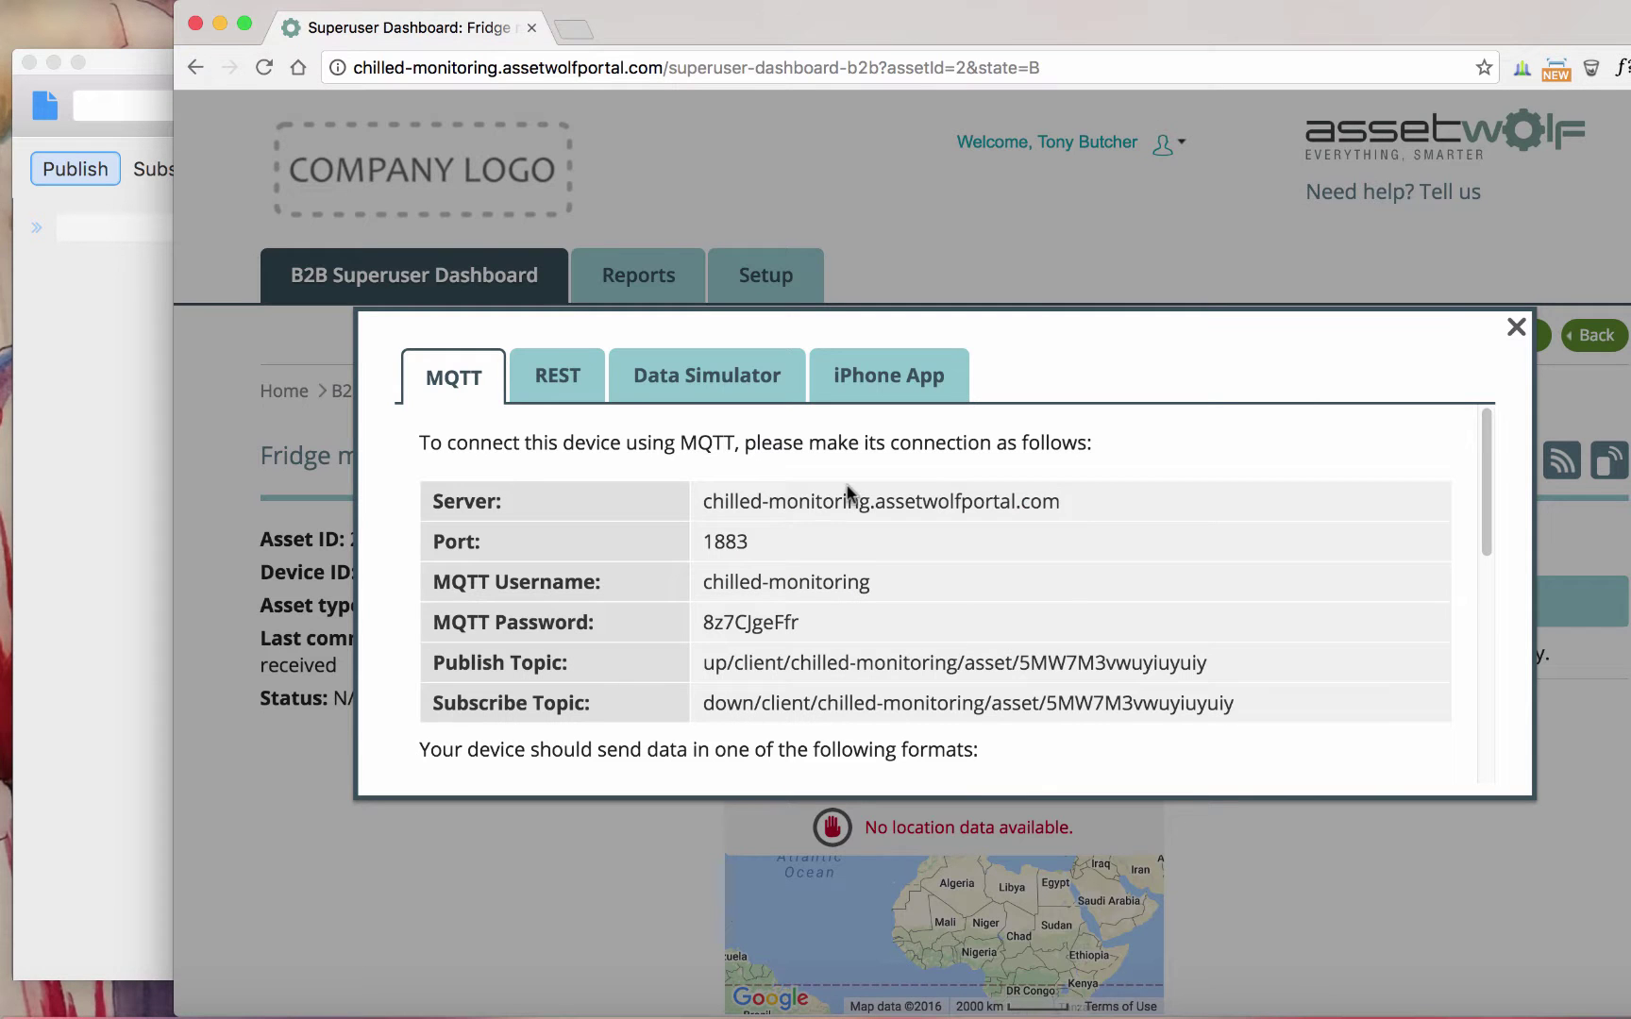
{"action": "left_click", "coordinate": [95, 362]}
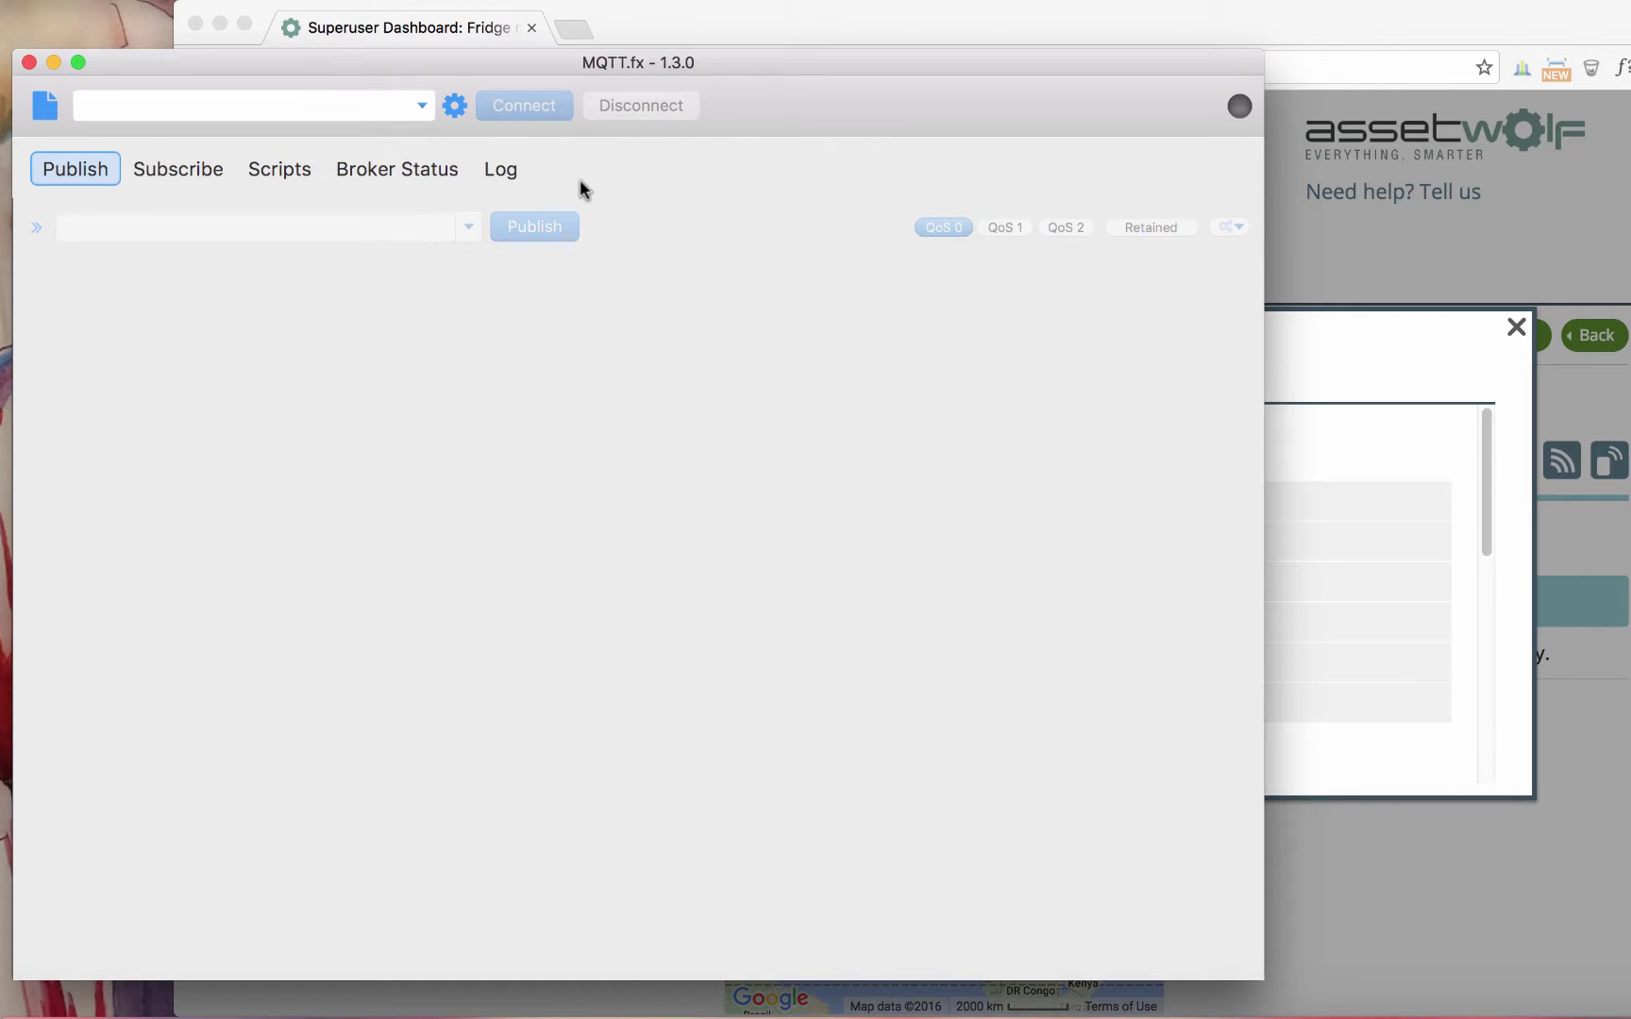
{"action": "left_click", "coordinate": [453, 105]}
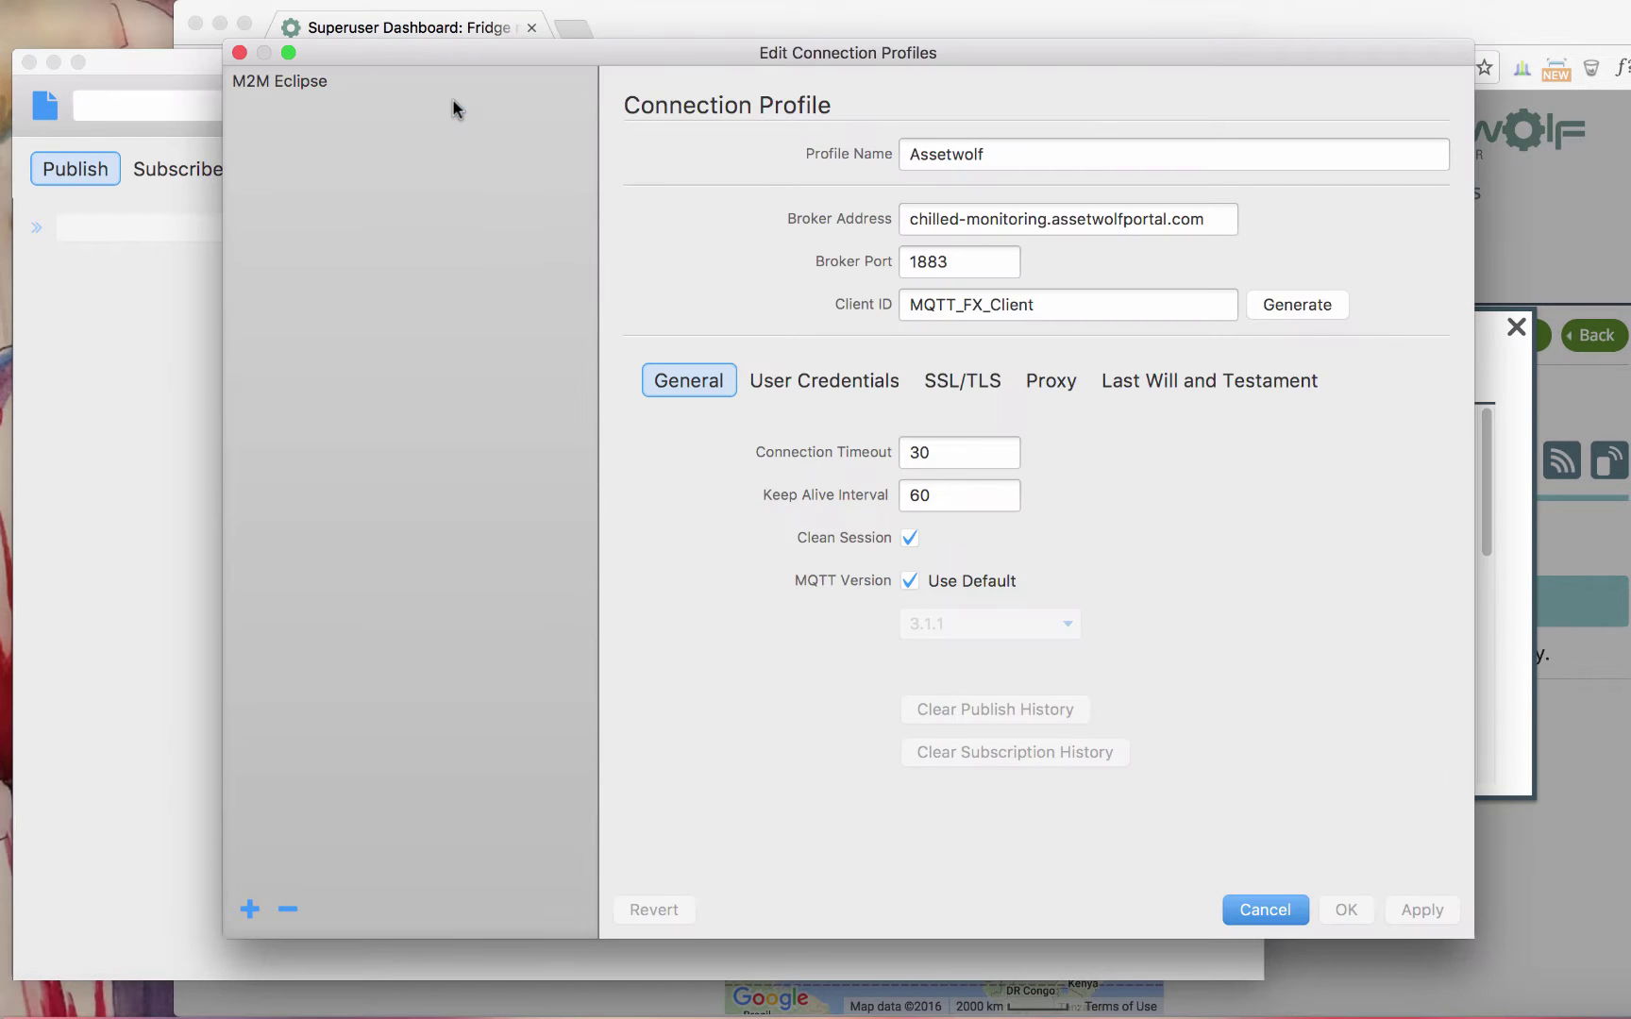
{"action": "left_click", "coordinate": [249, 910]}
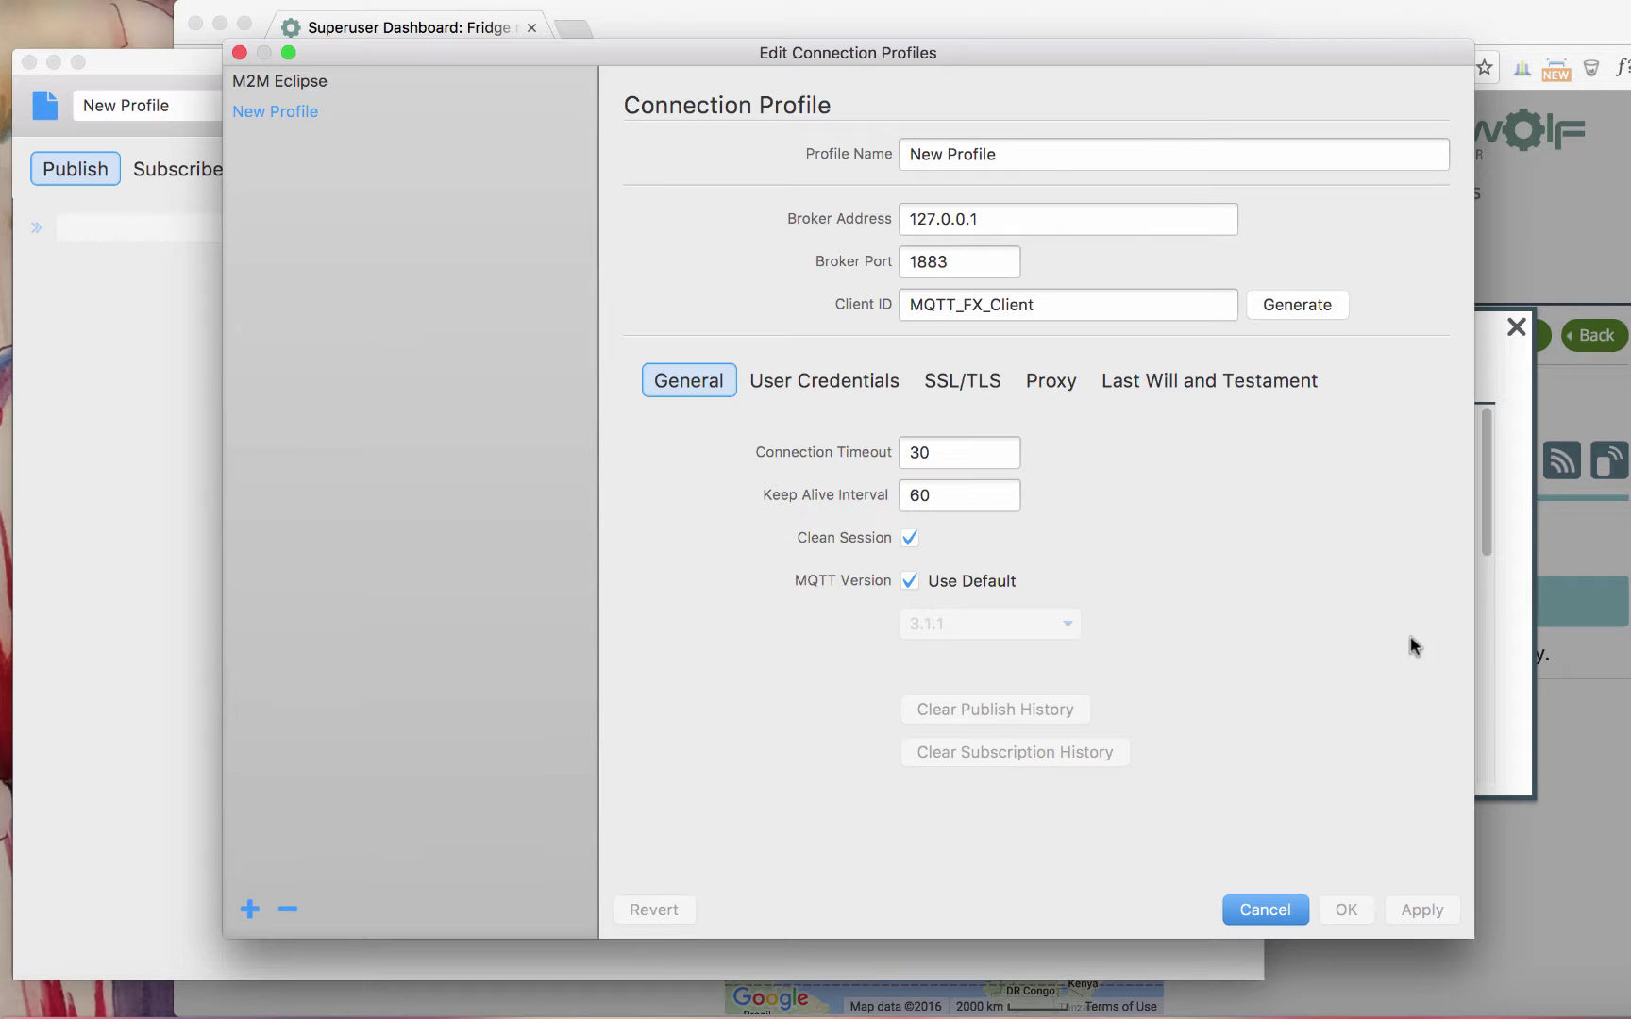
Name the new connection profile "Assetwolf".
{"action": "left_click_drag", "start_coordinate": [1027, 156], "coordinate": [925, 14]}
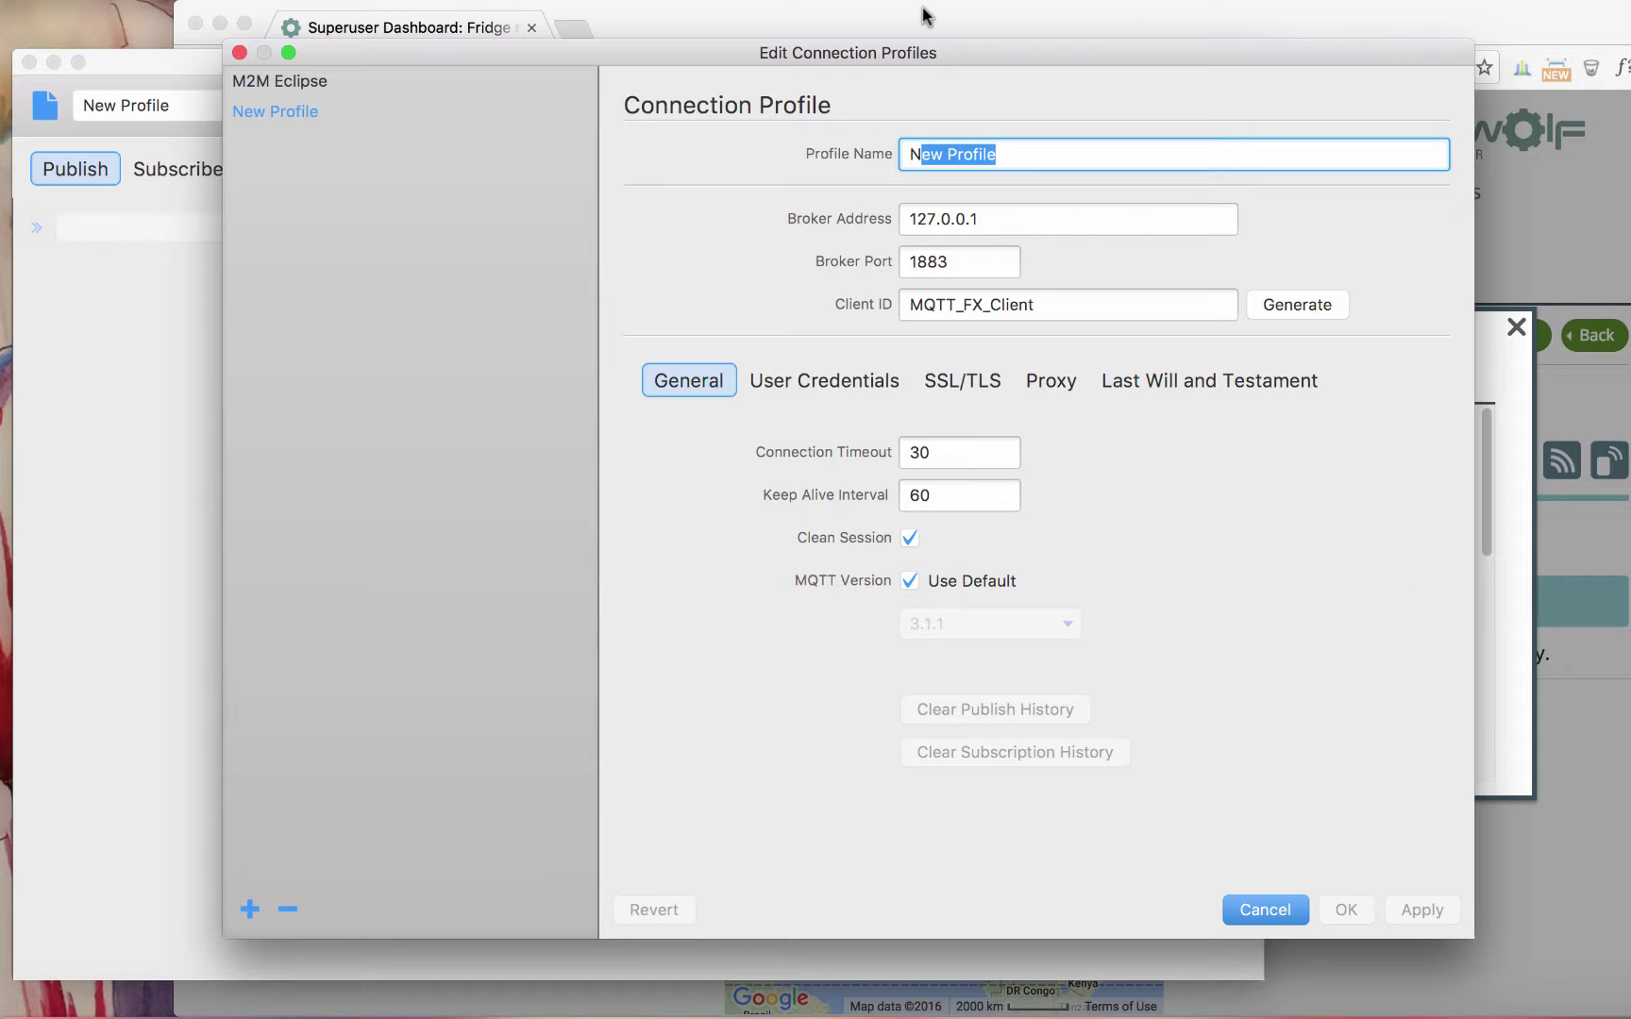
{"action": "key", "text": "BackSpace"}
{"action": "key", "text": "BackSpace"}
{"action": "type", "text": "Ass"}
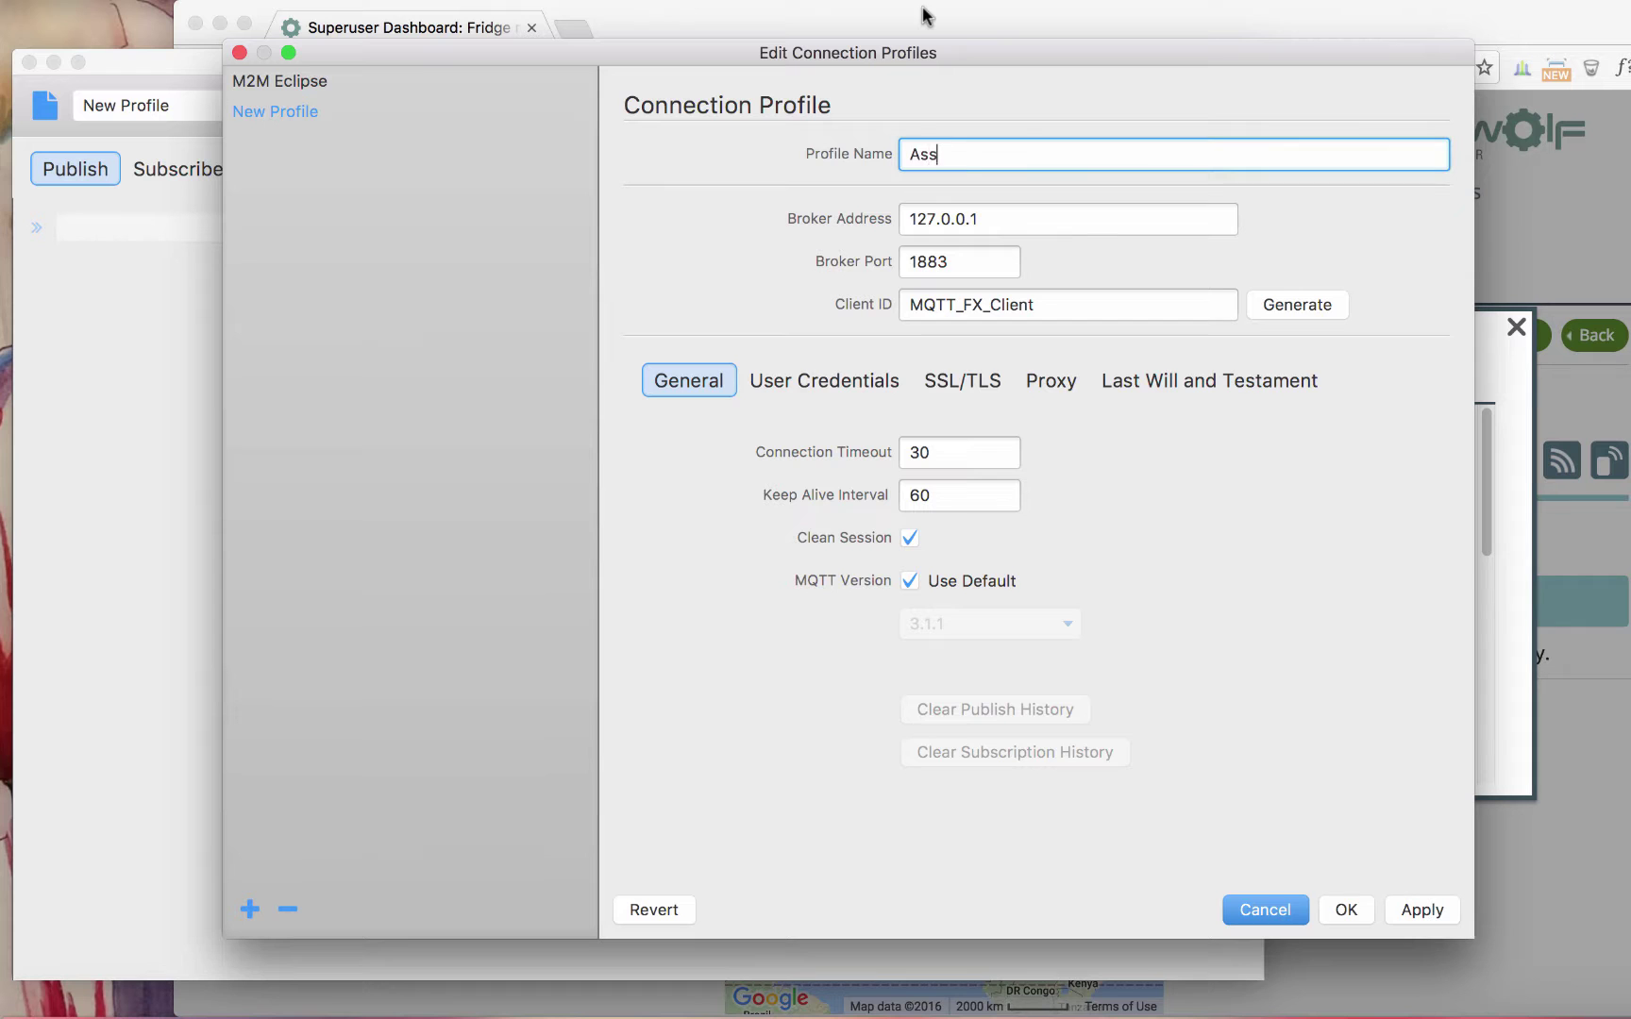
{"action": "type", "text": "etwolf"}
Set the profile's broker address to chilled-monitoring.assetwolfportal.com, taken from the server entry in the portal's MQTT details.
{"action": "left_click_drag", "start_coordinate": [1150, 59], "coordinate": [956, 22]}
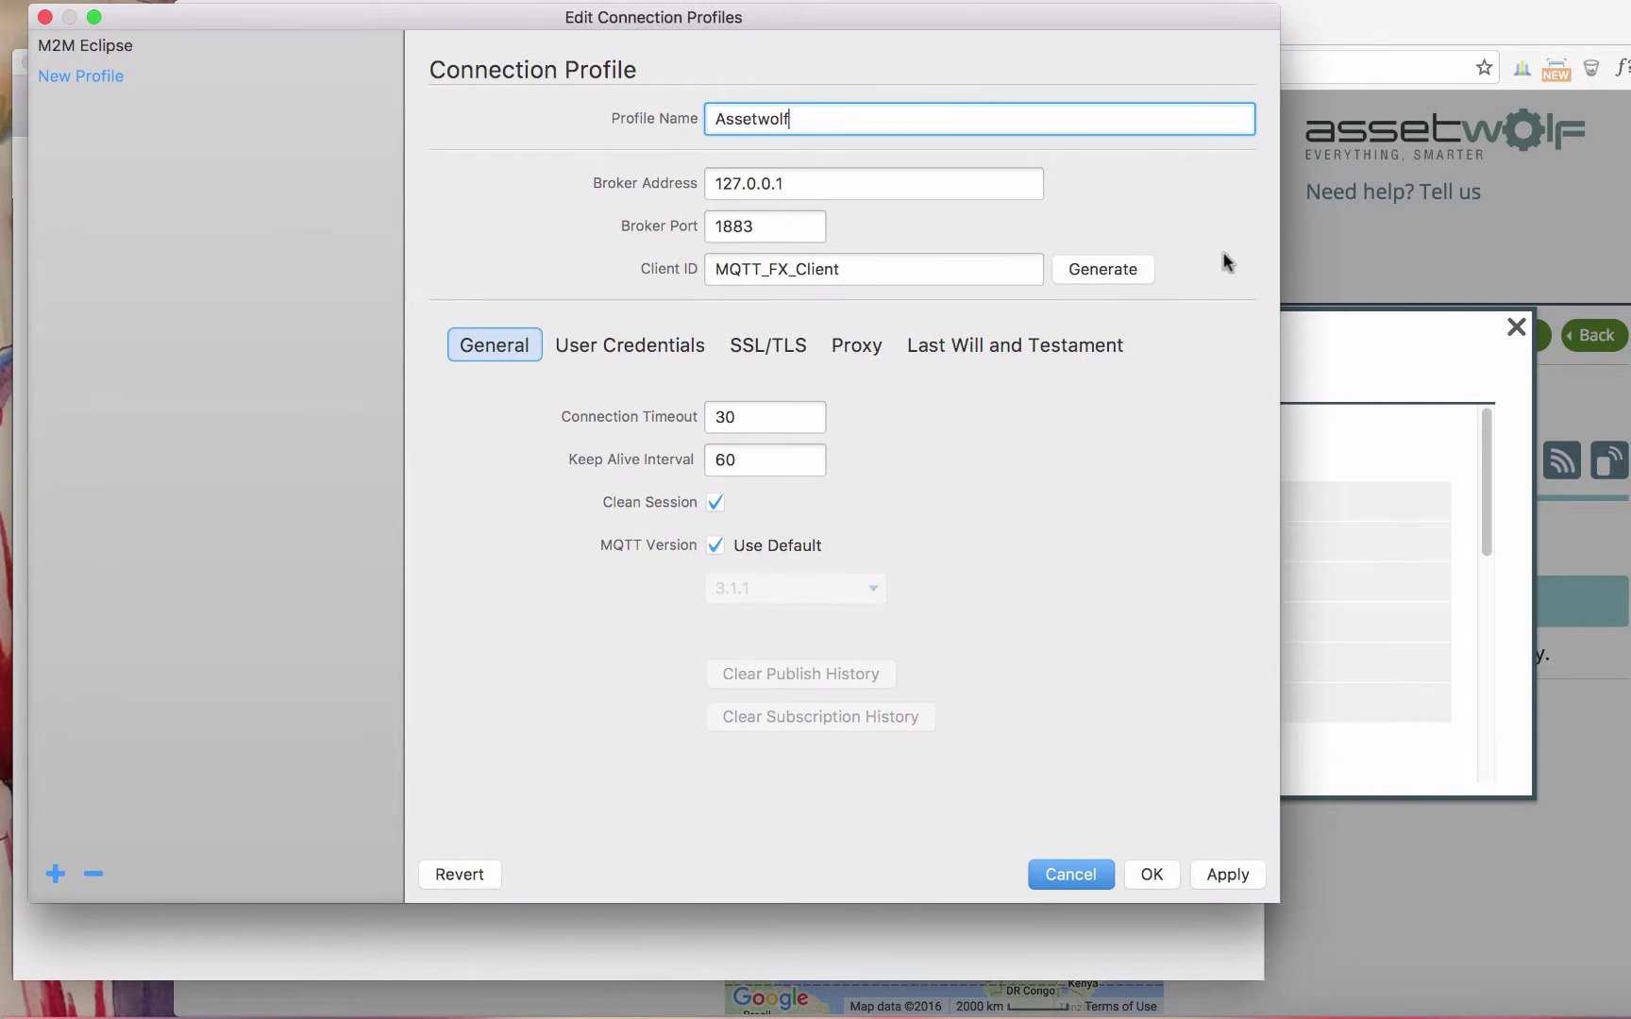
{"action": "left_click", "coordinate": [1369, 344]}
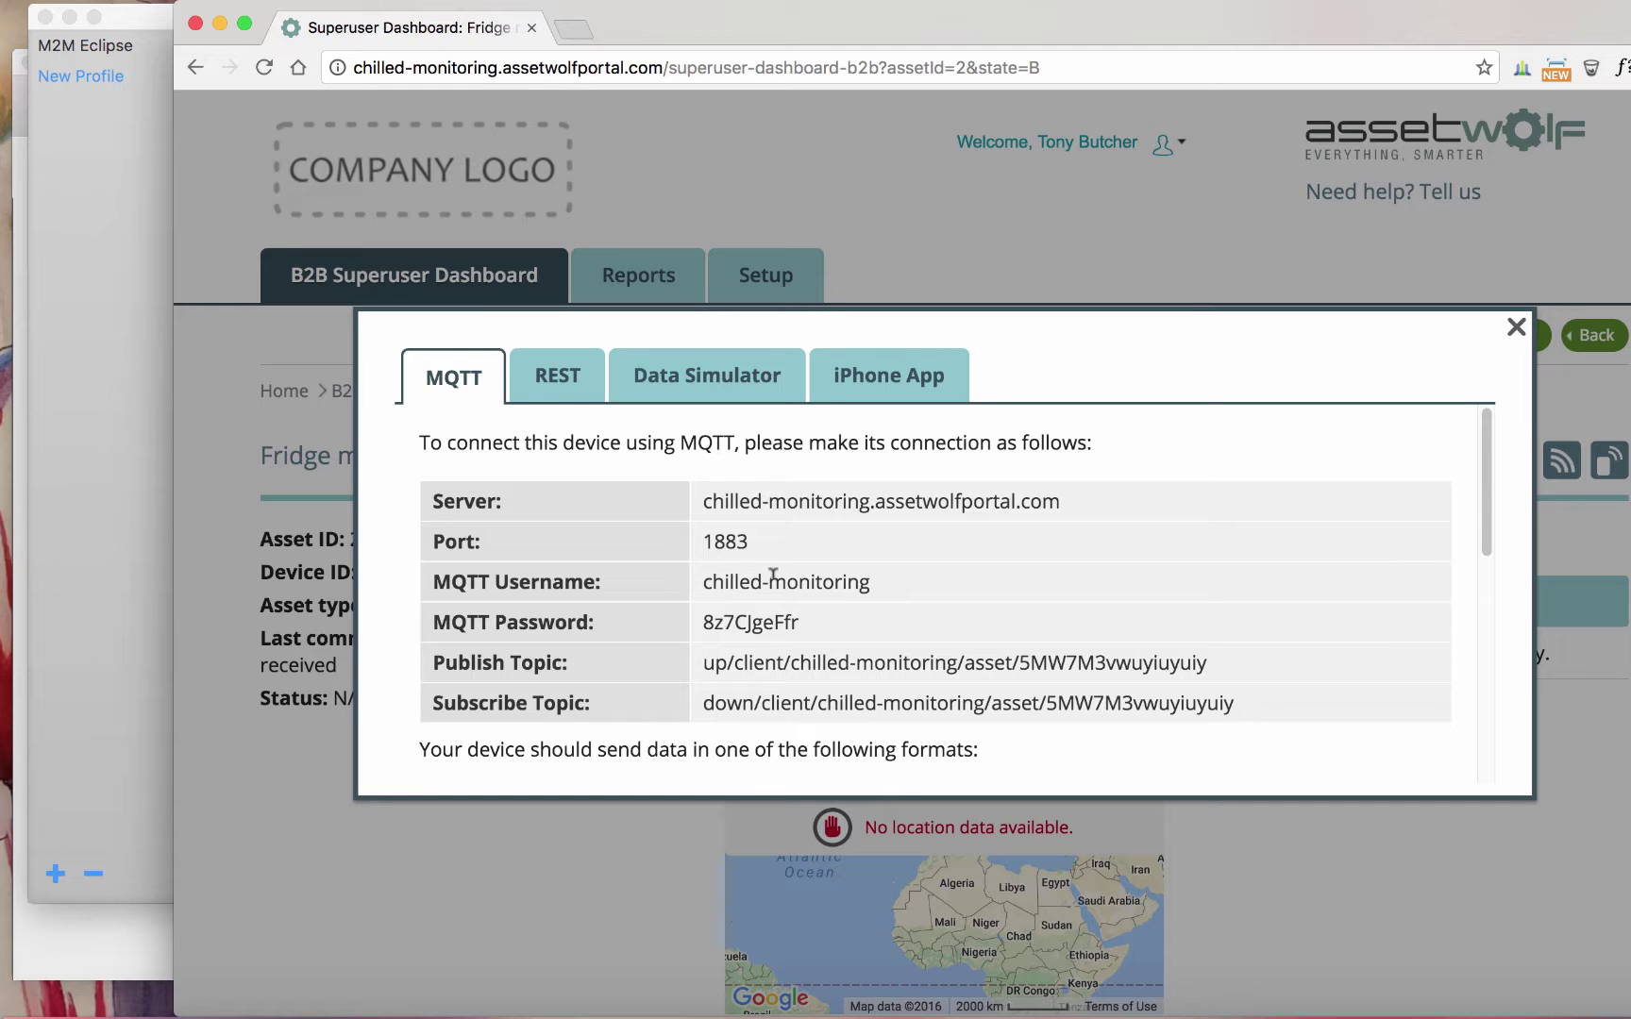
{"action": "left_click_drag", "start_coordinate": [703, 501], "coordinate": [1064, 519]}
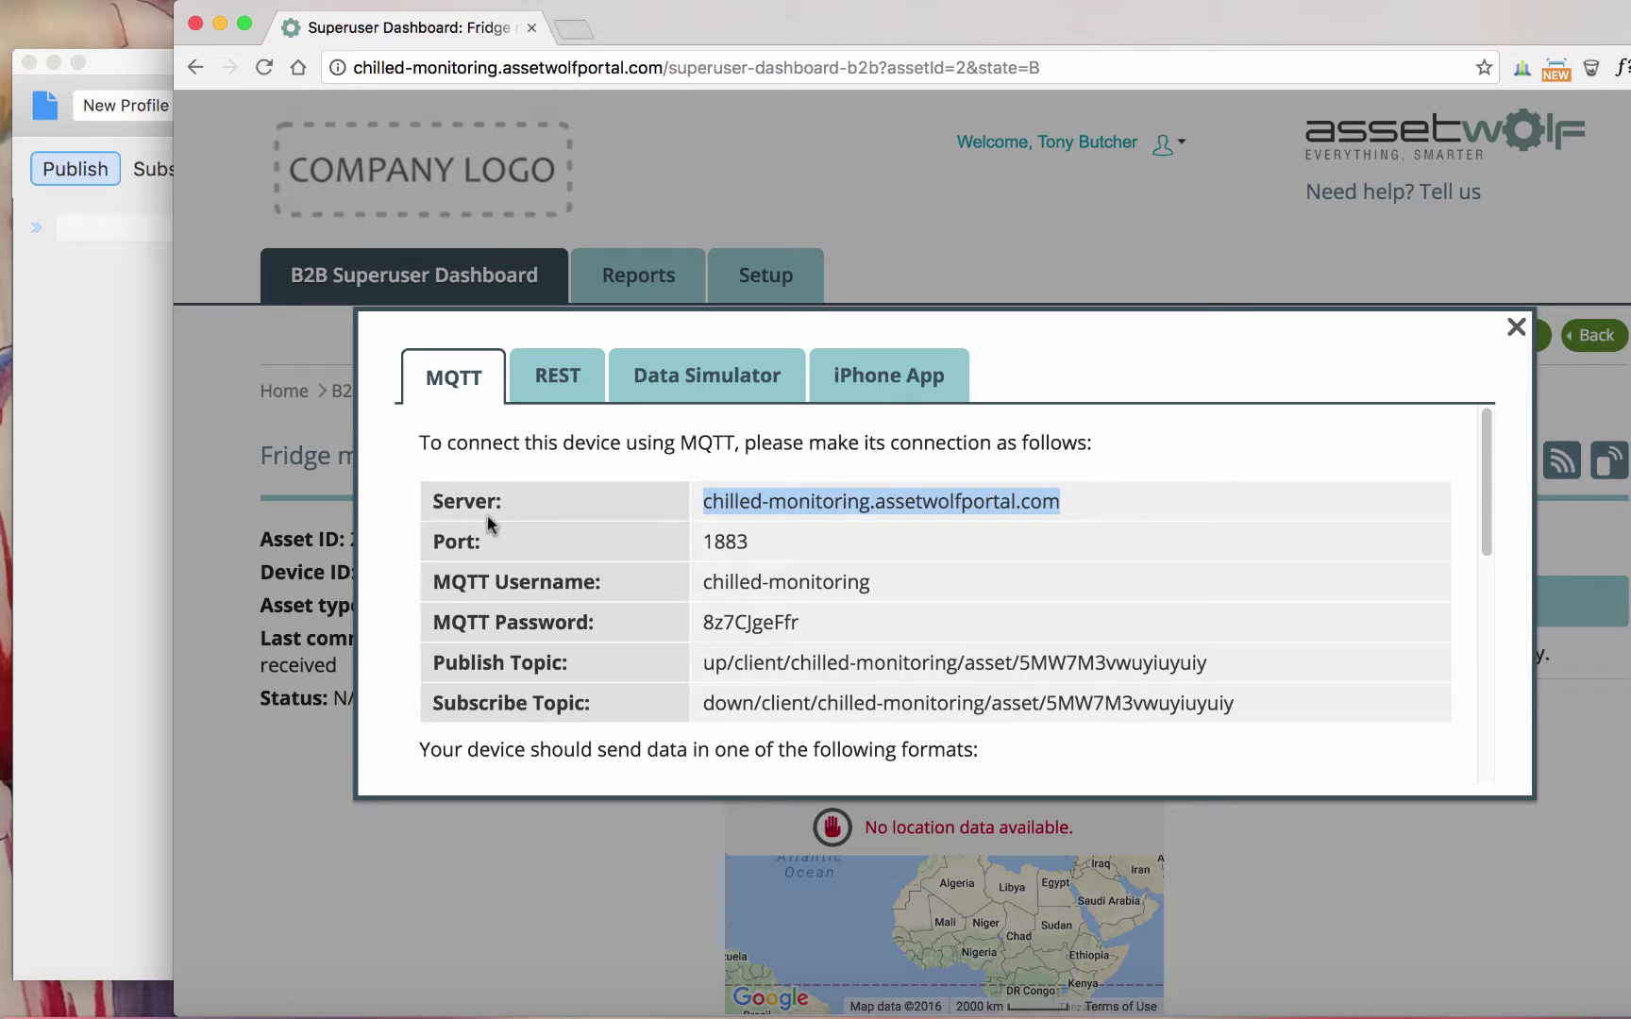
{"action": "left_click", "coordinate": [139, 462]}
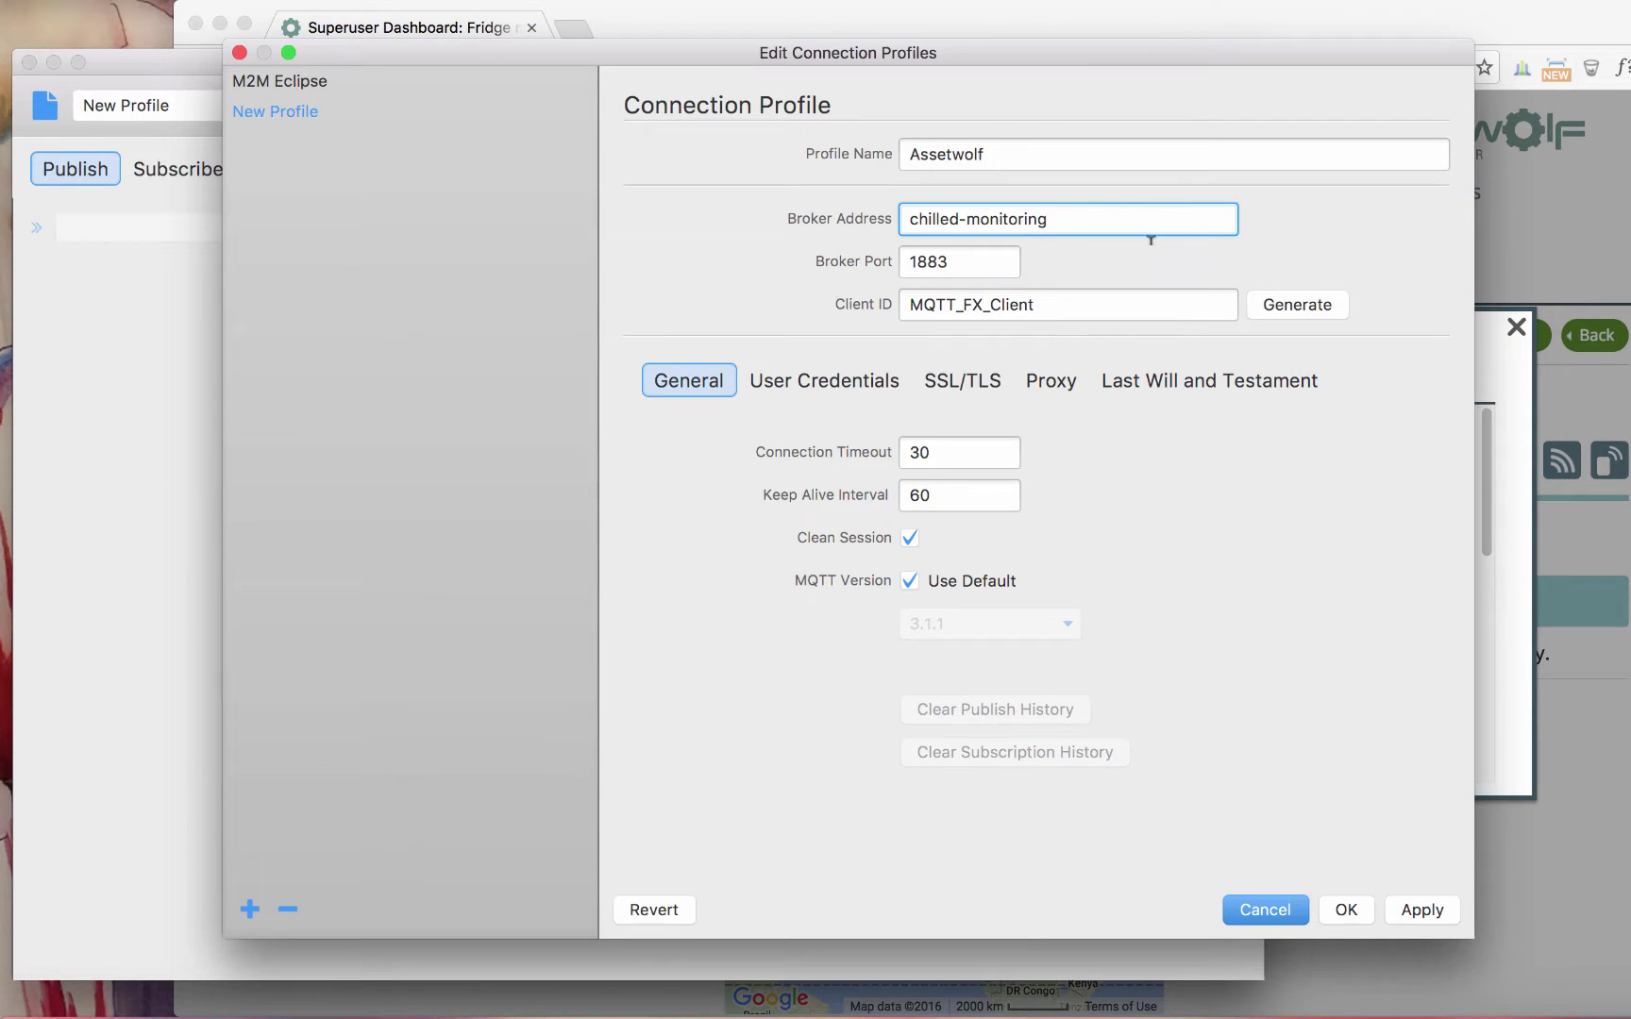
{"action": "type", "text": ".assetwolfportal.com"}
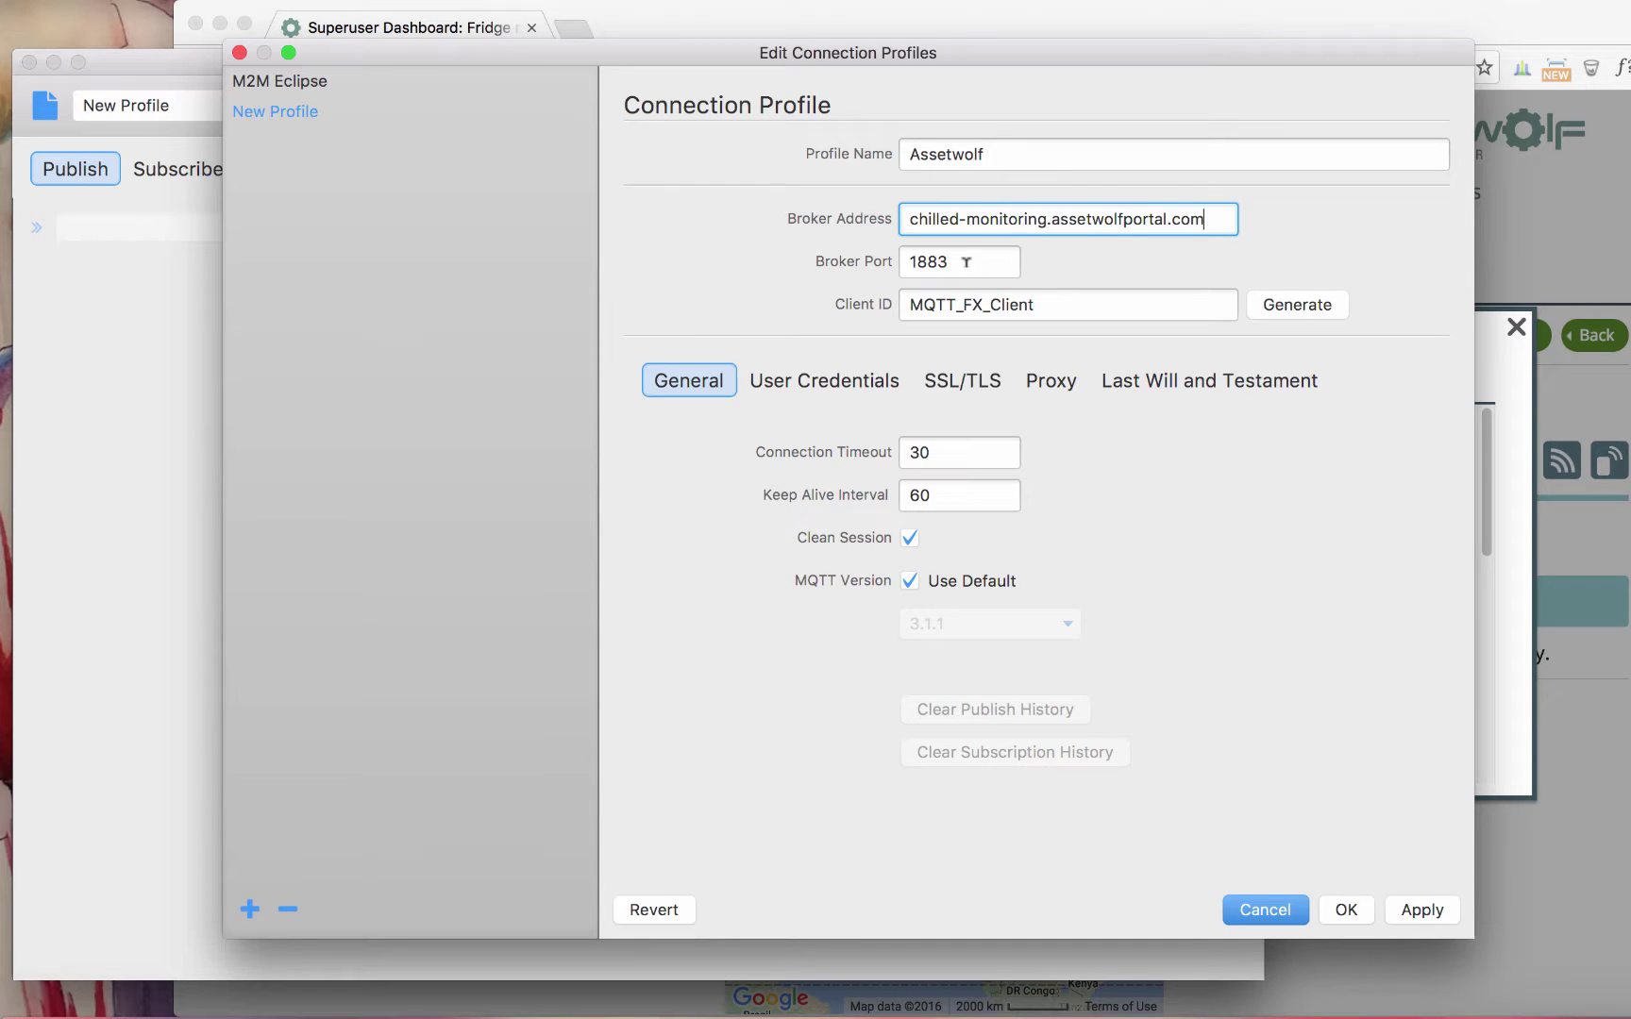
Set the profile's user name to chilled-monitoring in its user credentials, copied from the MQTT username in the portal's connection details.
{"action": "left_click", "coordinate": [1520, 547]}
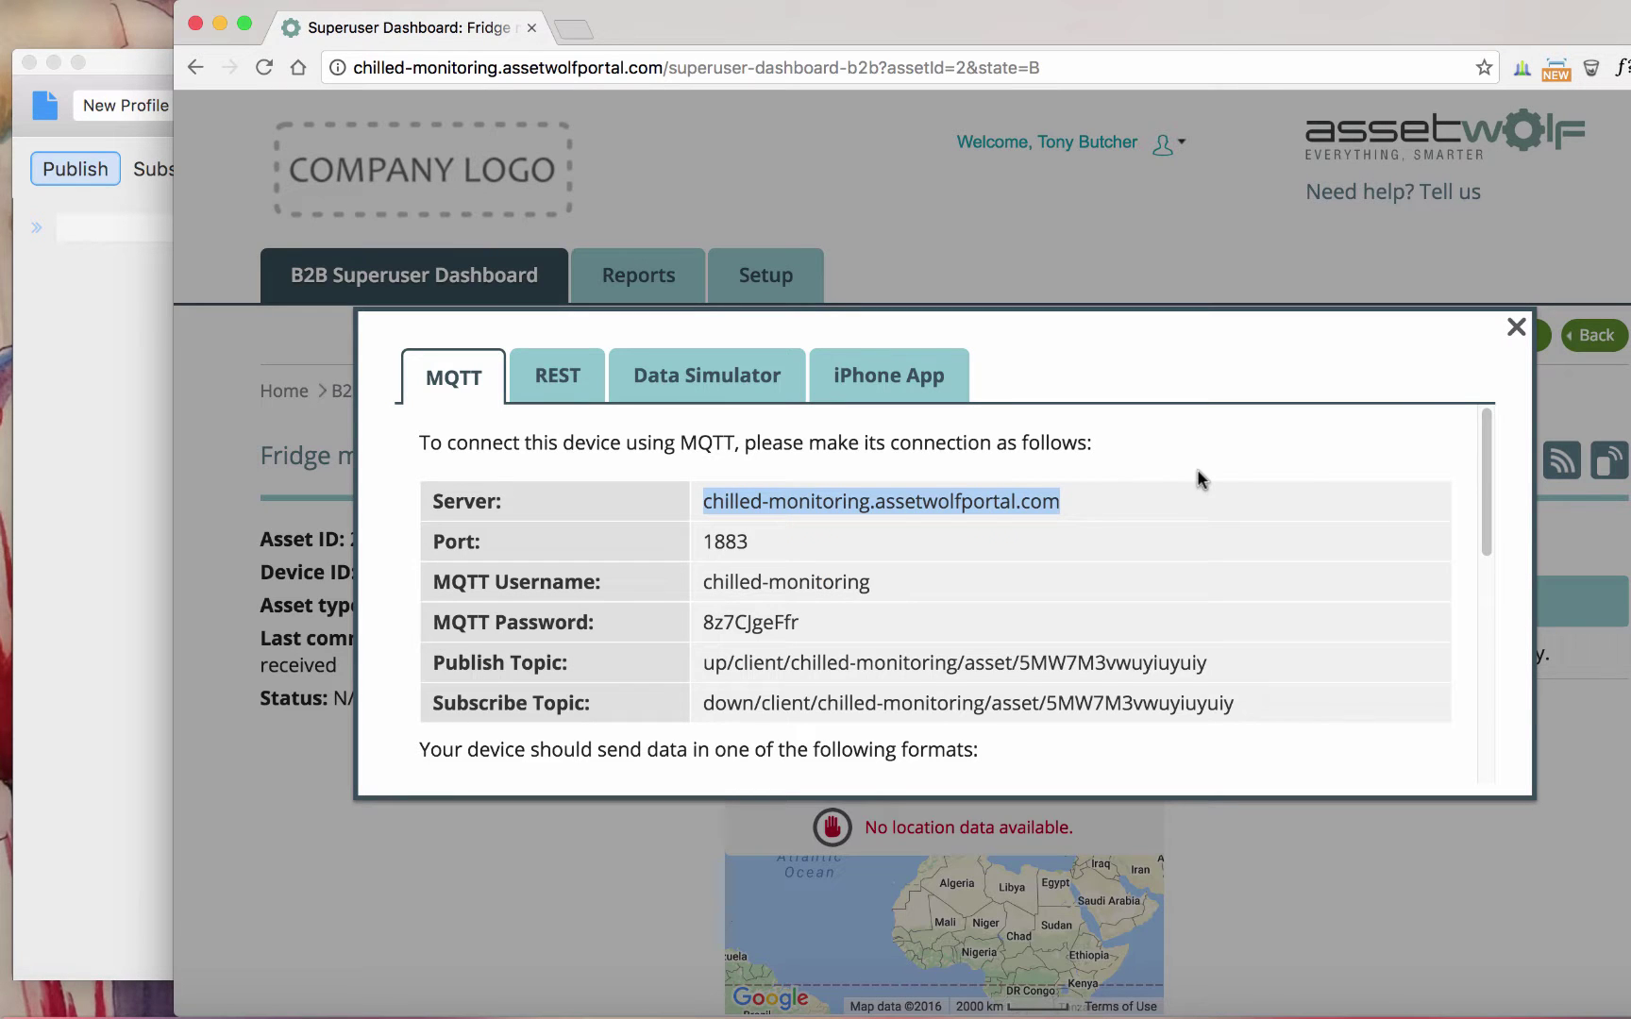
{"action": "scroll", "coordinate": [1198, 482], "scroll_direction": "down", "scroll_amount": 2}
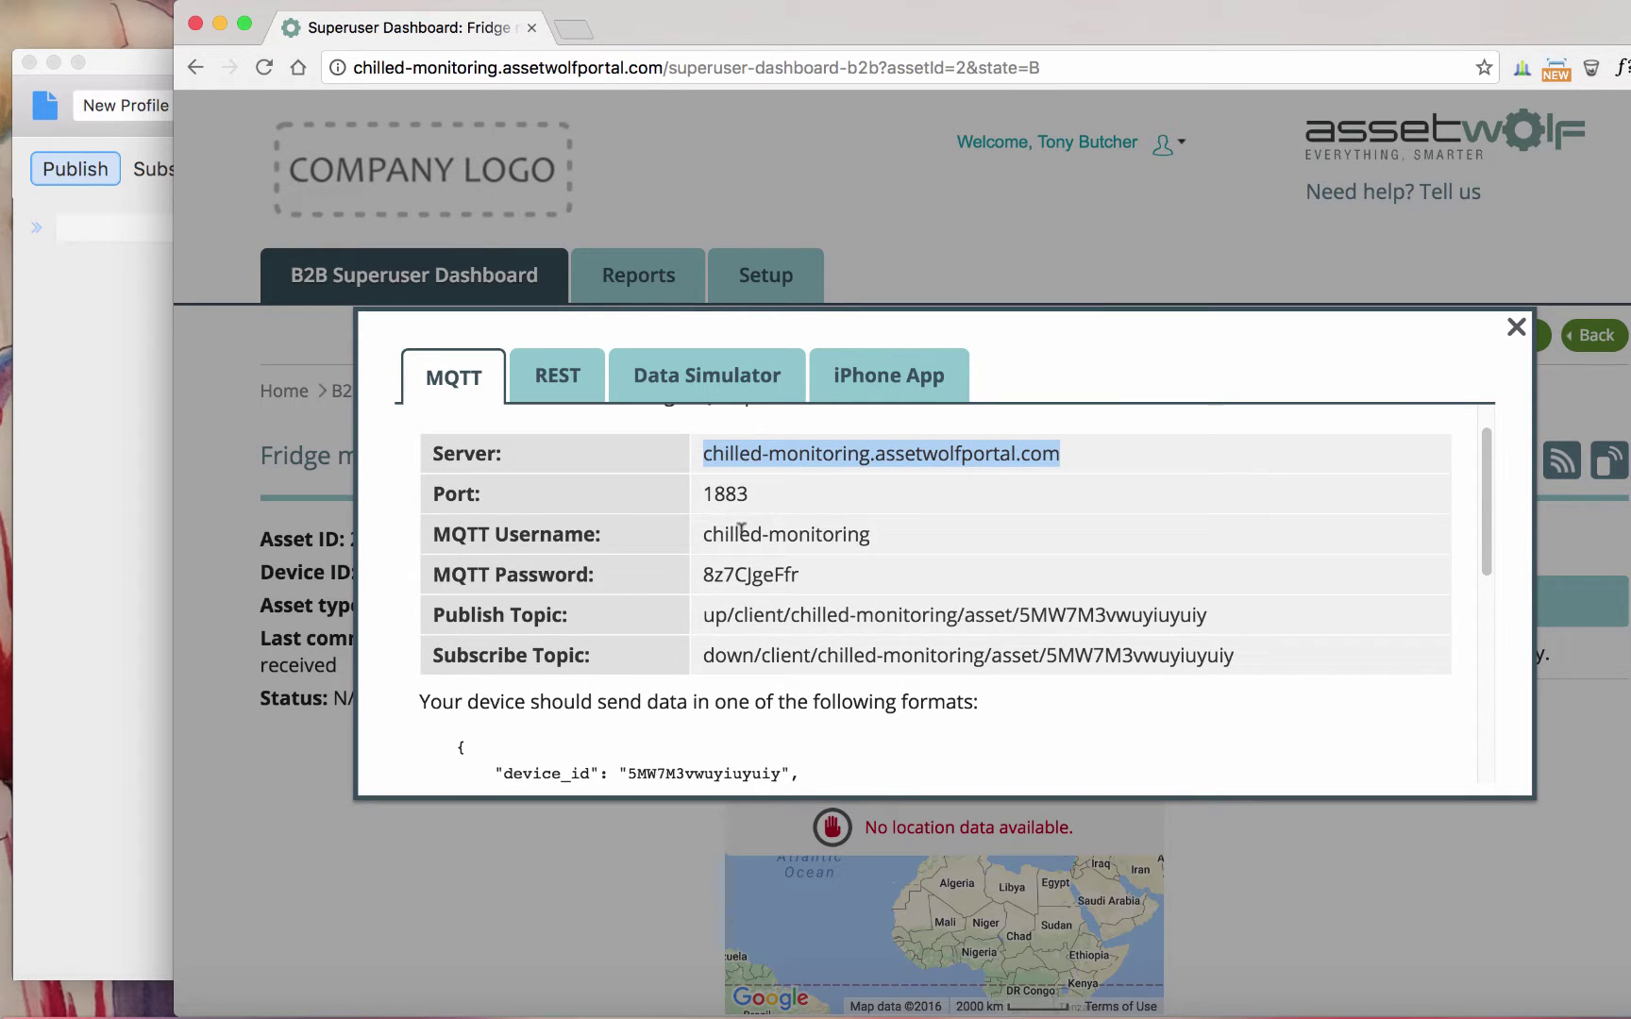
{"action": "left_click_drag", "start_coordinate": [741, 531], "coordinate": [809, 531]}
{"action": "key", "text": "super+c"}
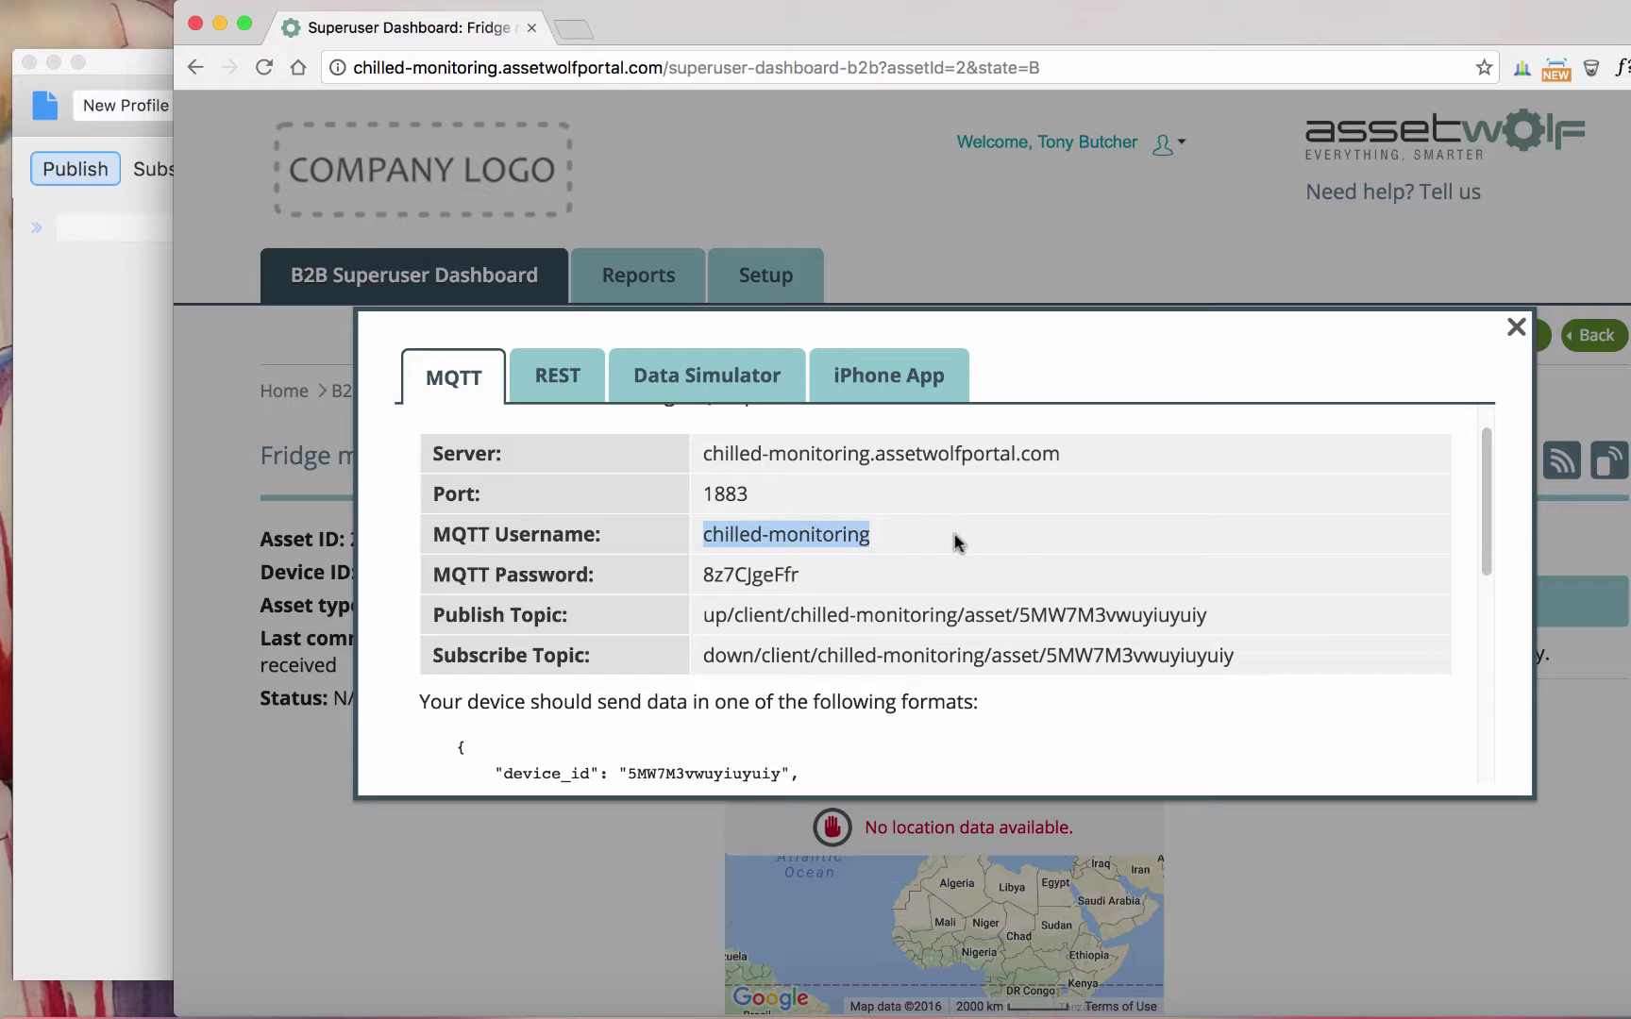
{"action": "left_click", "coordinate": [132, 472]}
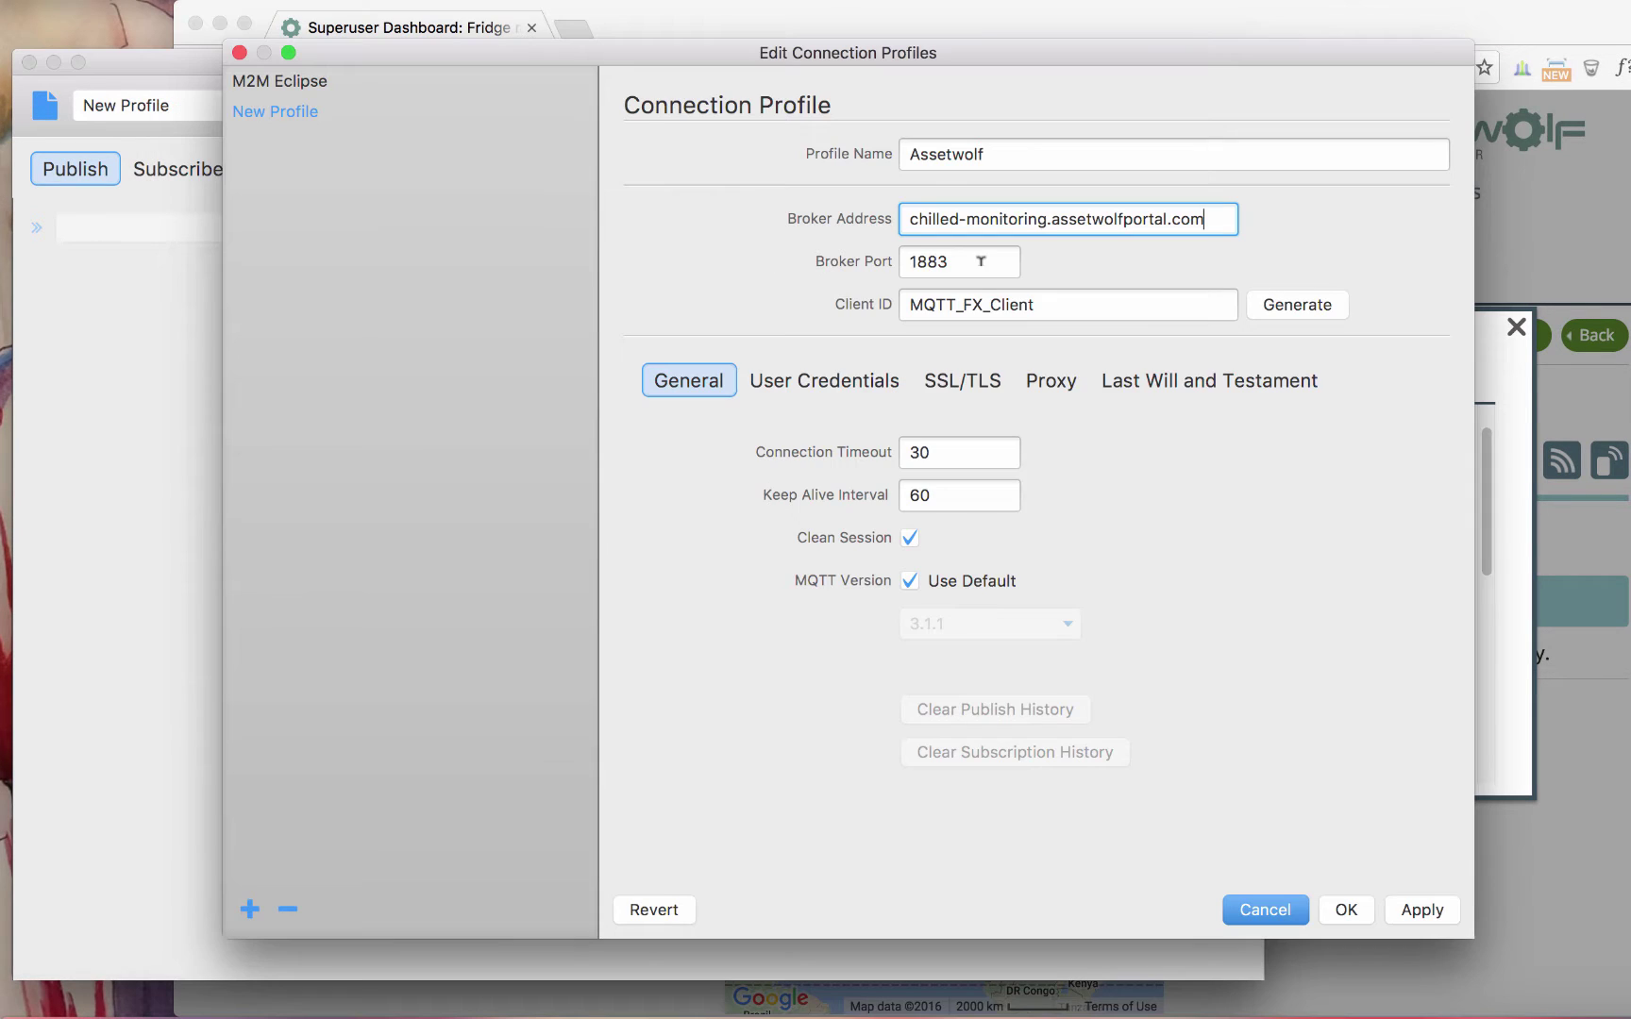
{"action": "left_click", "coordinate": [852, 380]}
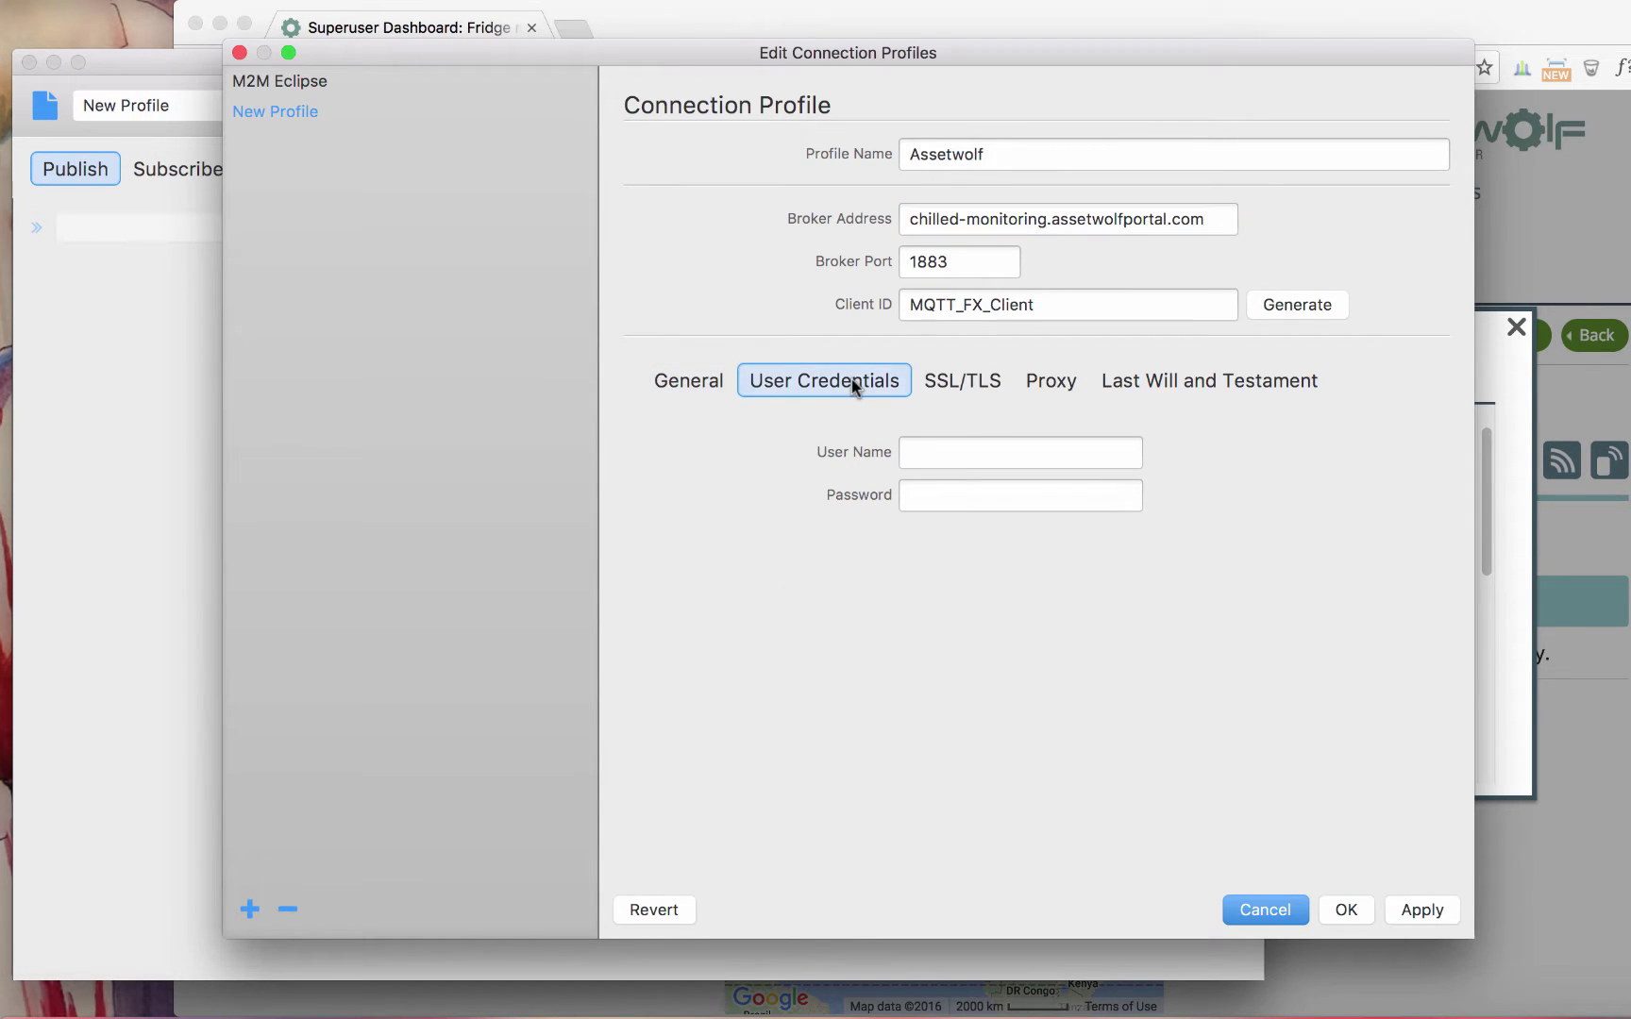
{"action": "left_click", "coordinate": [990, 438]}
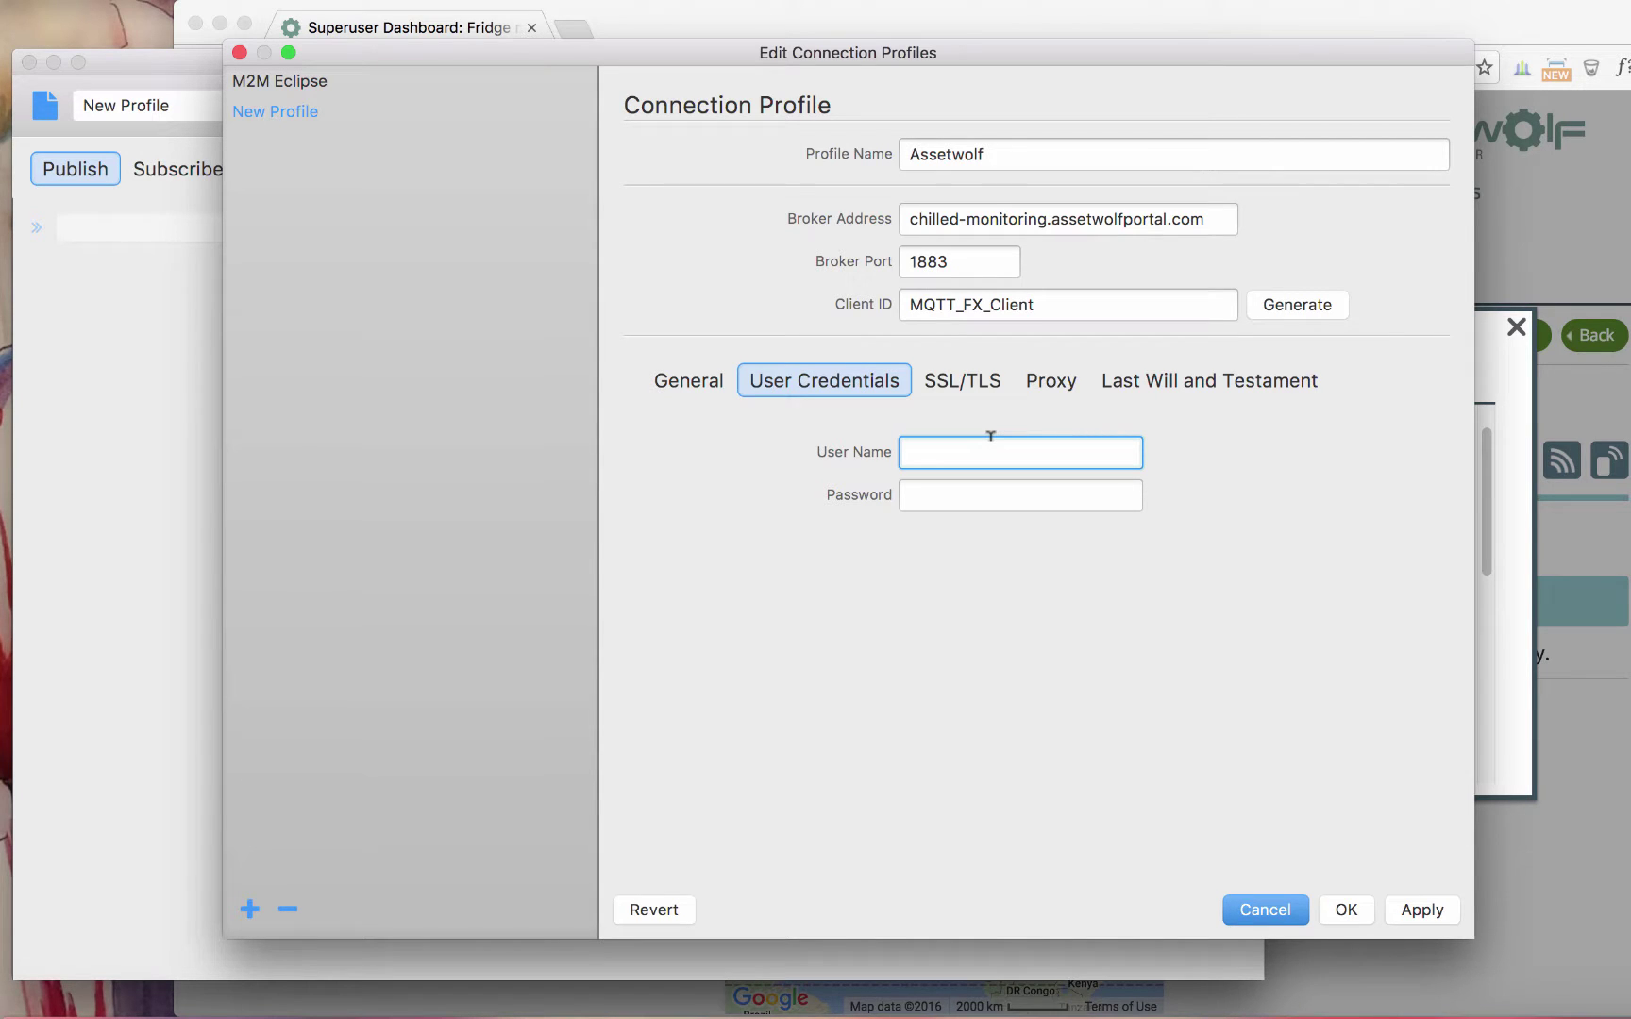
{"action": "key", "text": "super+v"}
Copy the MQTT password from the portal's connection details into the password field of the MQTT.fx profile's user credentials.
{"action": "left_click", "coordinate": [1513, 534]}
{"action": "double_click", "coordinate": [739, 569]}
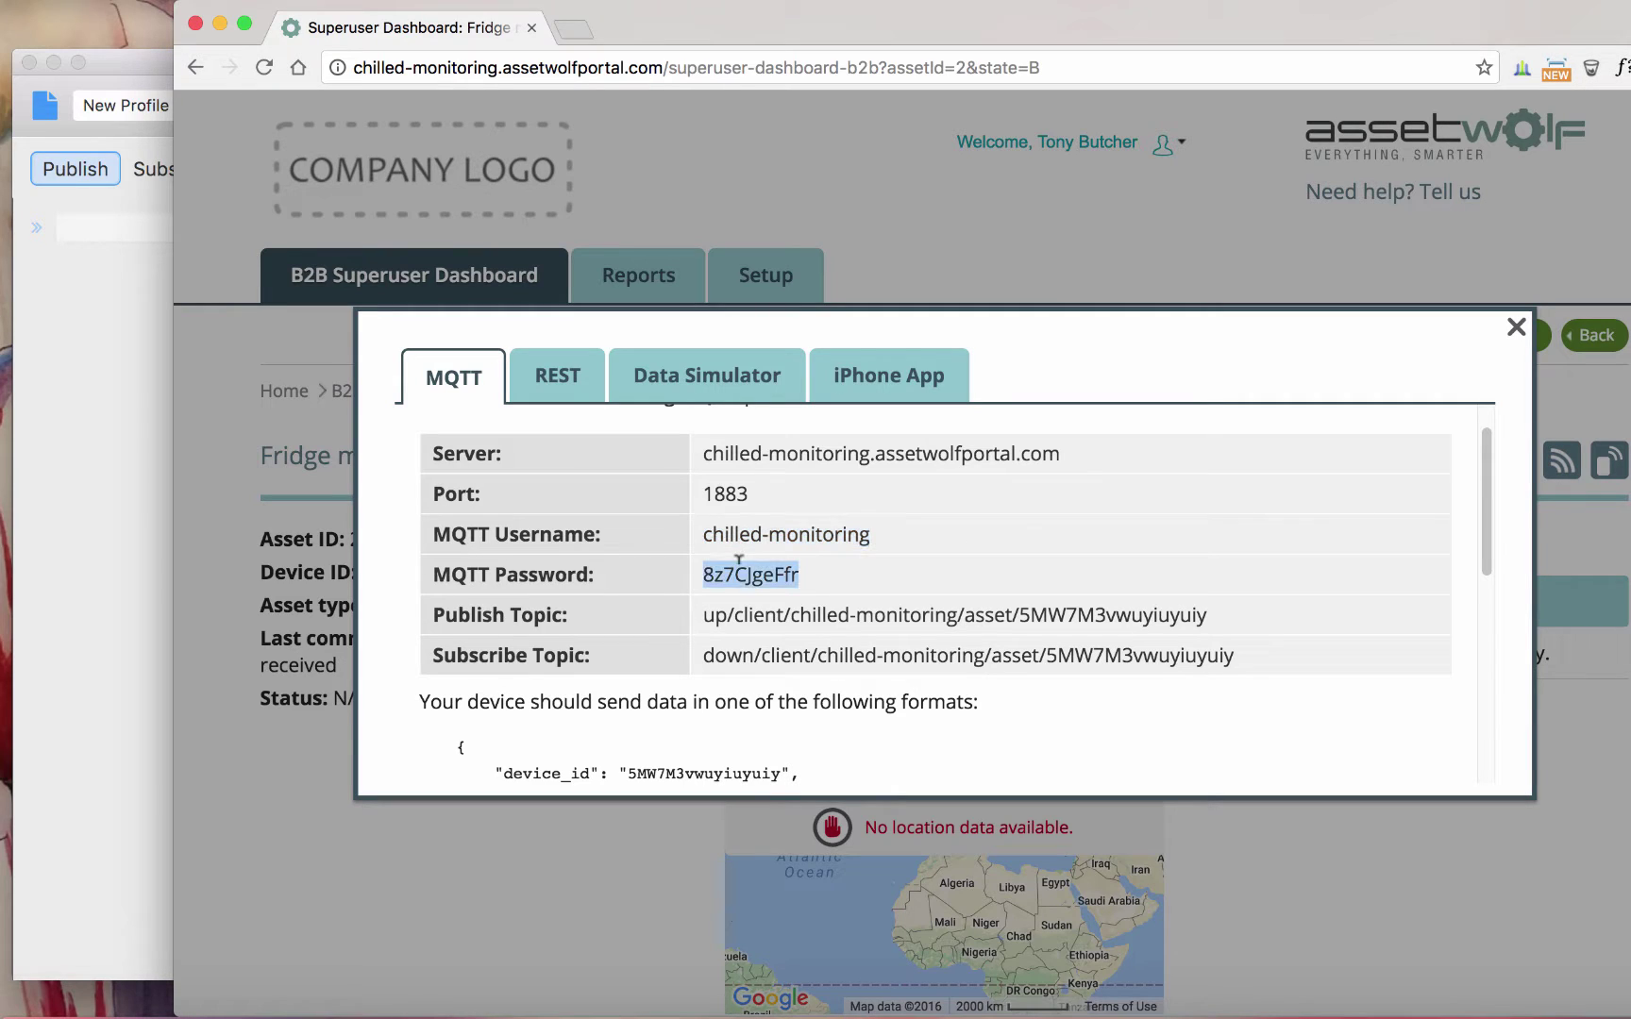
{"action": "left_click", "coordinate": [101, 586]}
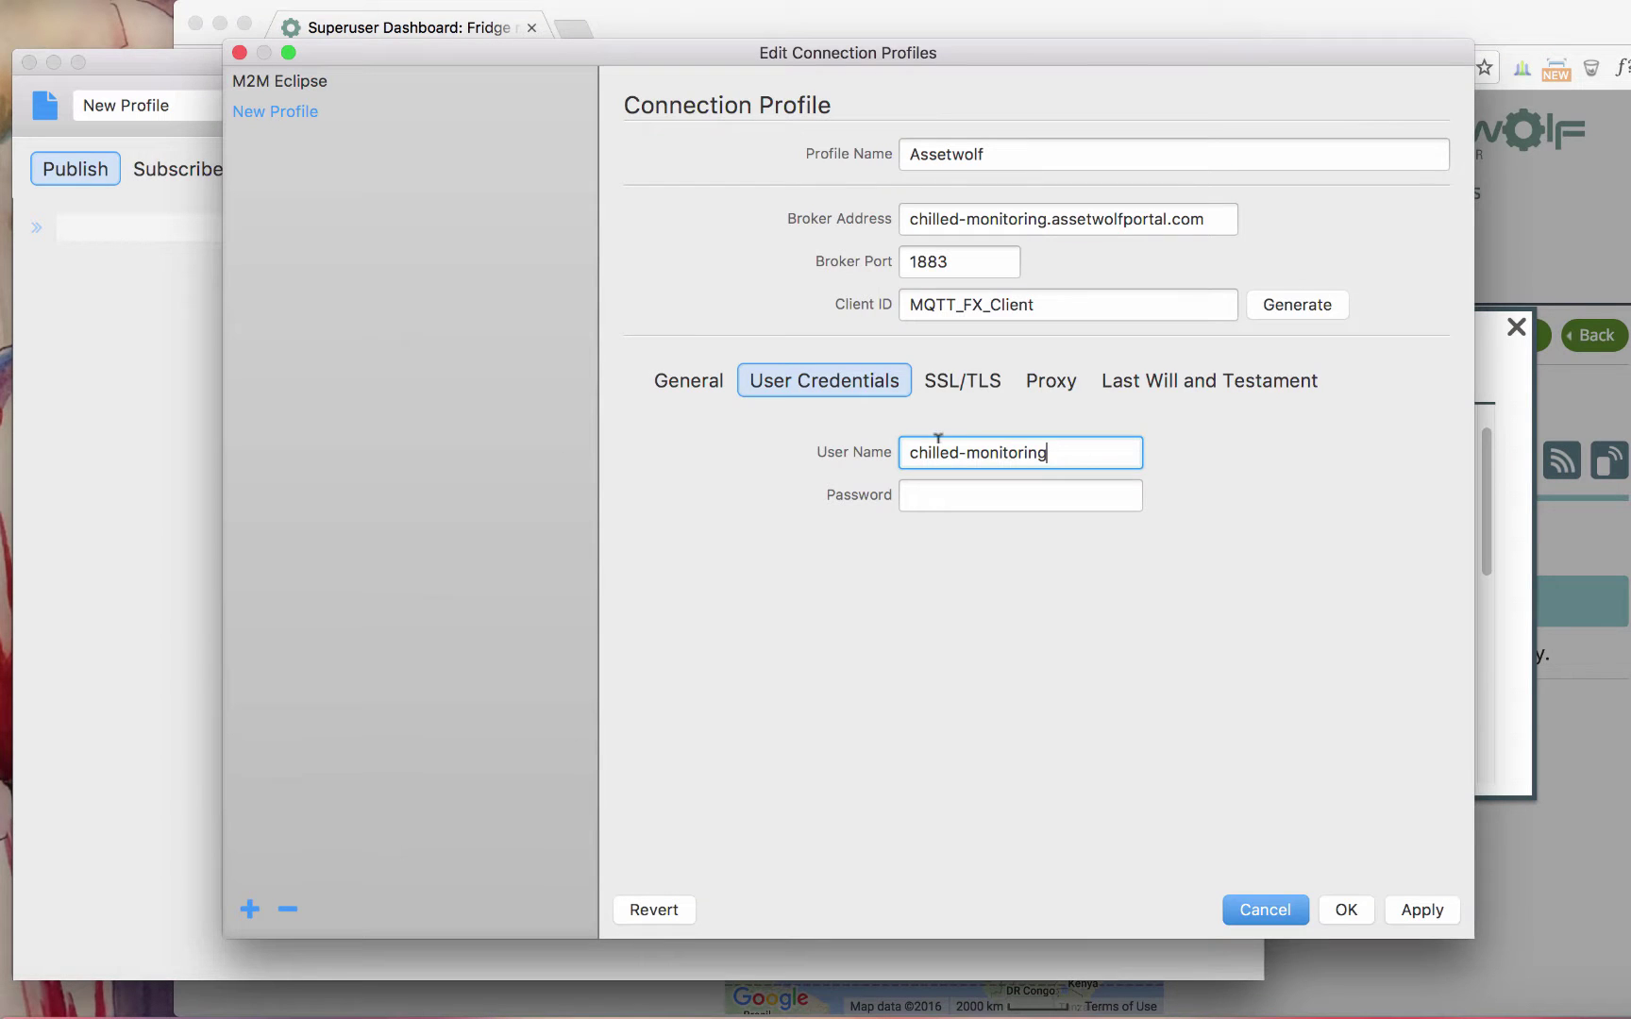
{"action": "left_click", "coordinate": [947, 490]}
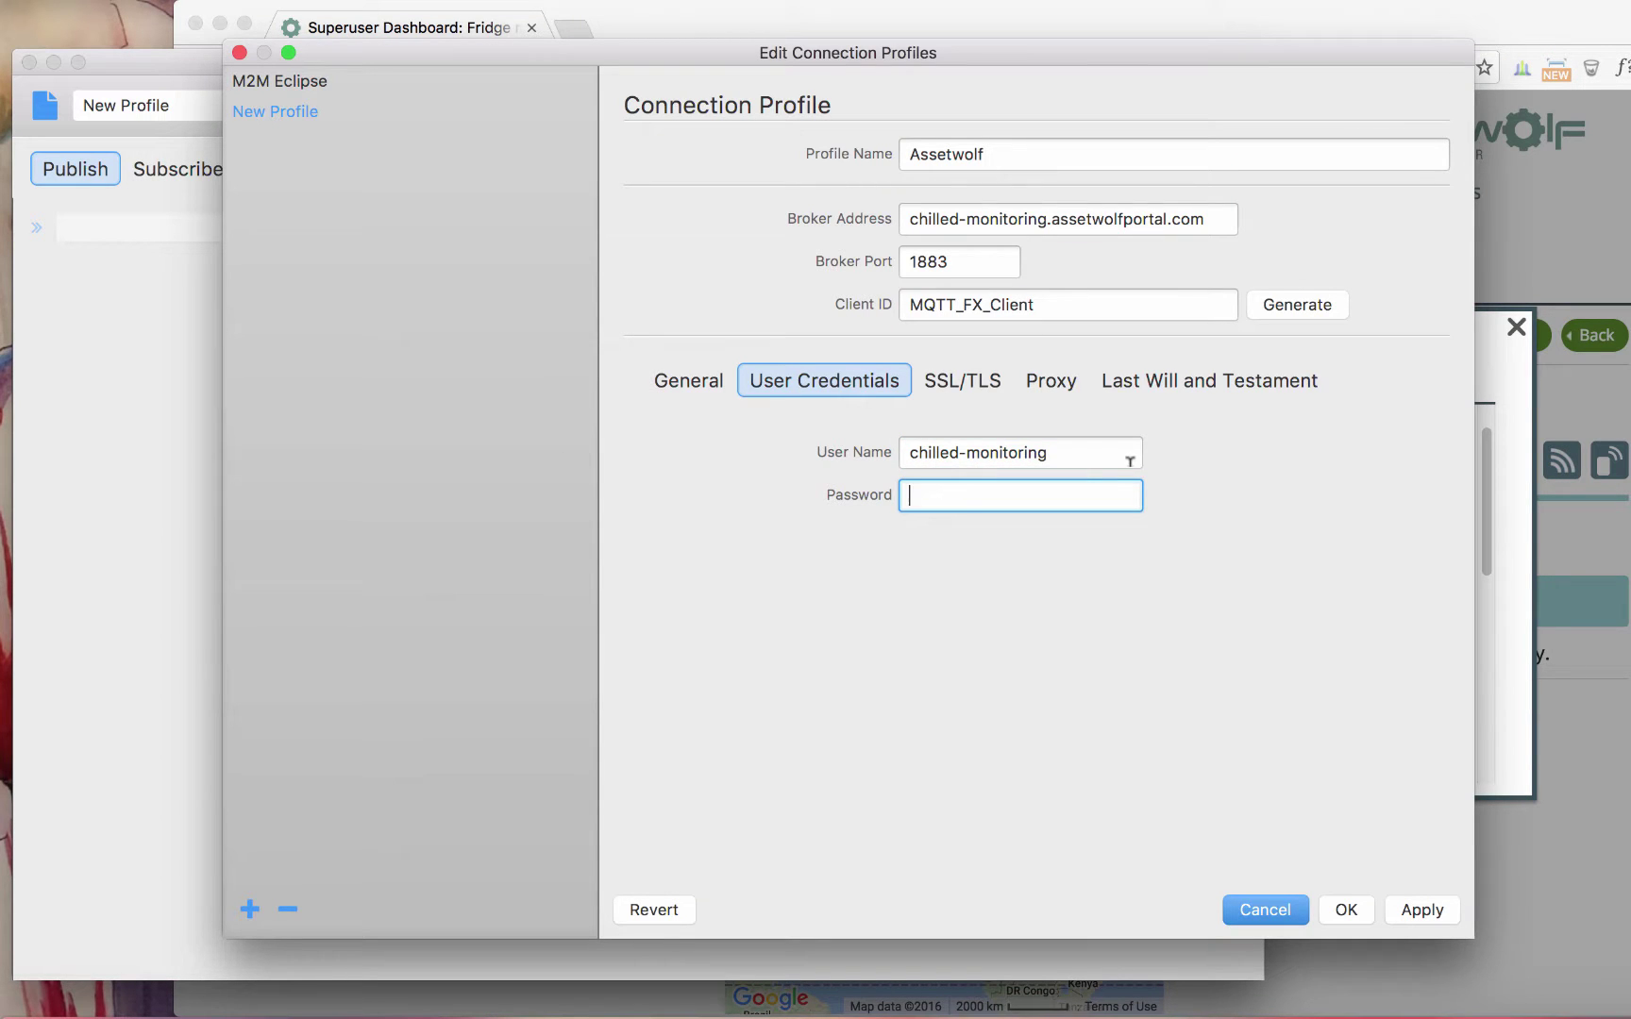
{"action": "key", "text": "super+v"}
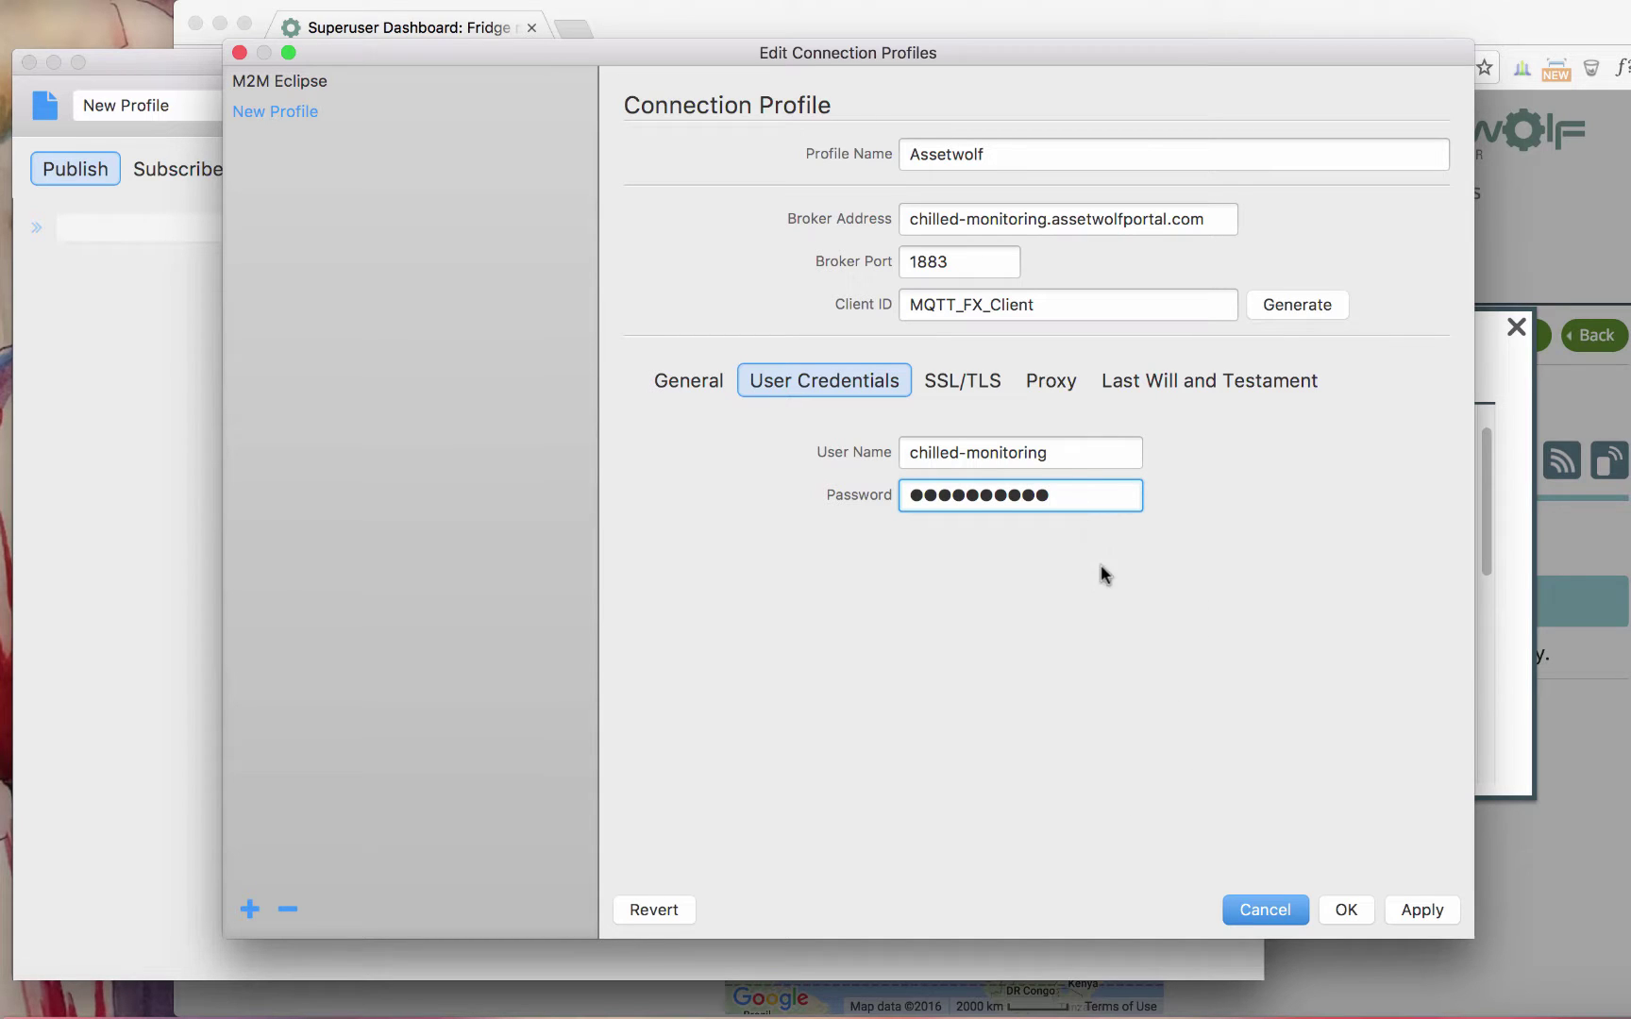
Apply the Assetwolf profile, close the profile editor, and connect to the broker with it.
{"action": "left_click", "coordinate": [1413, 909]}
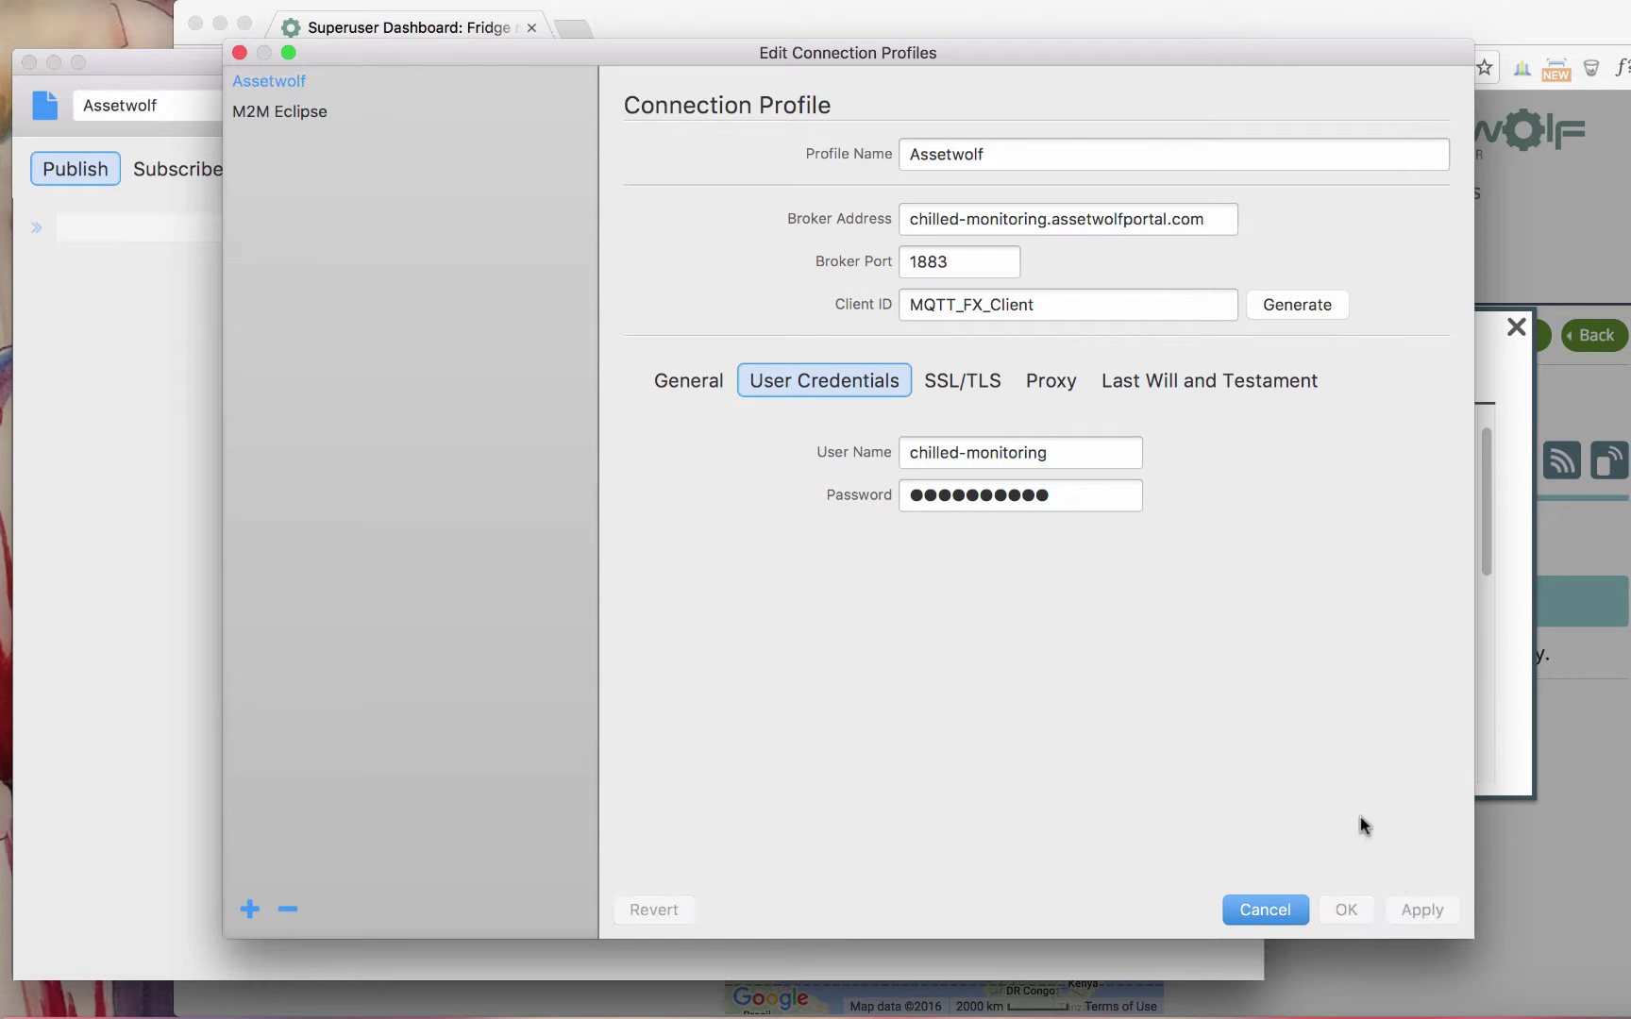
{"action": "left_click", "coordinate": [1265, 909]}
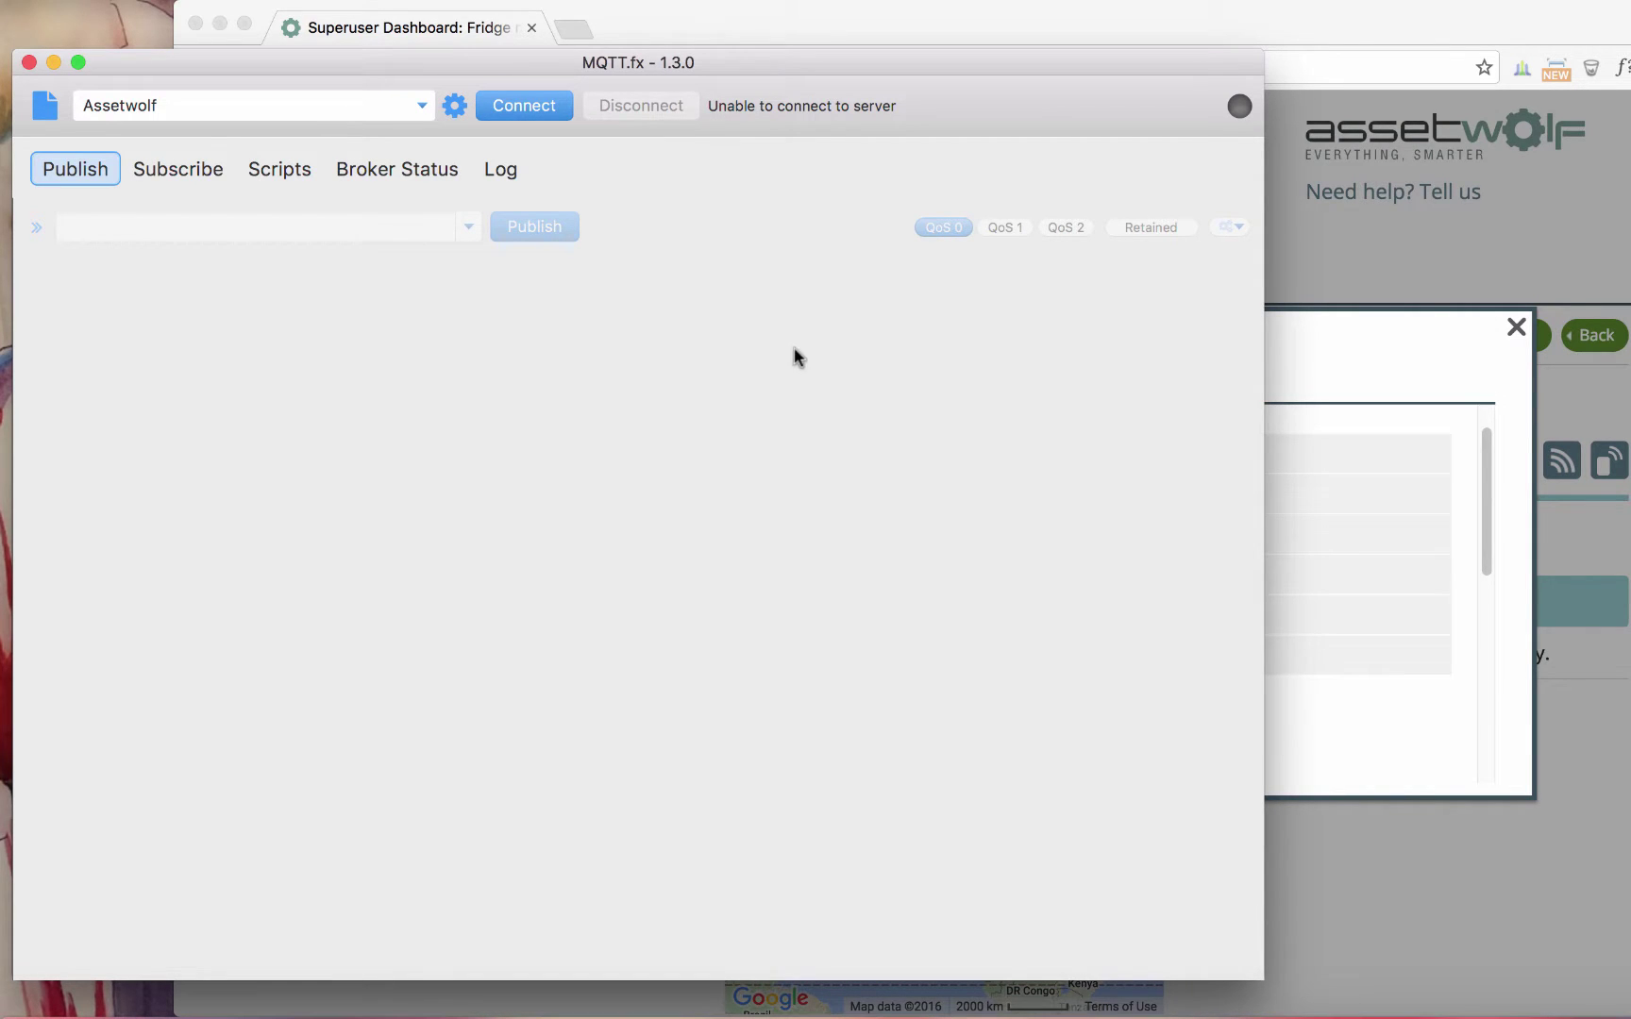
{"action": "left_click", "coordinate": [517, 107]}
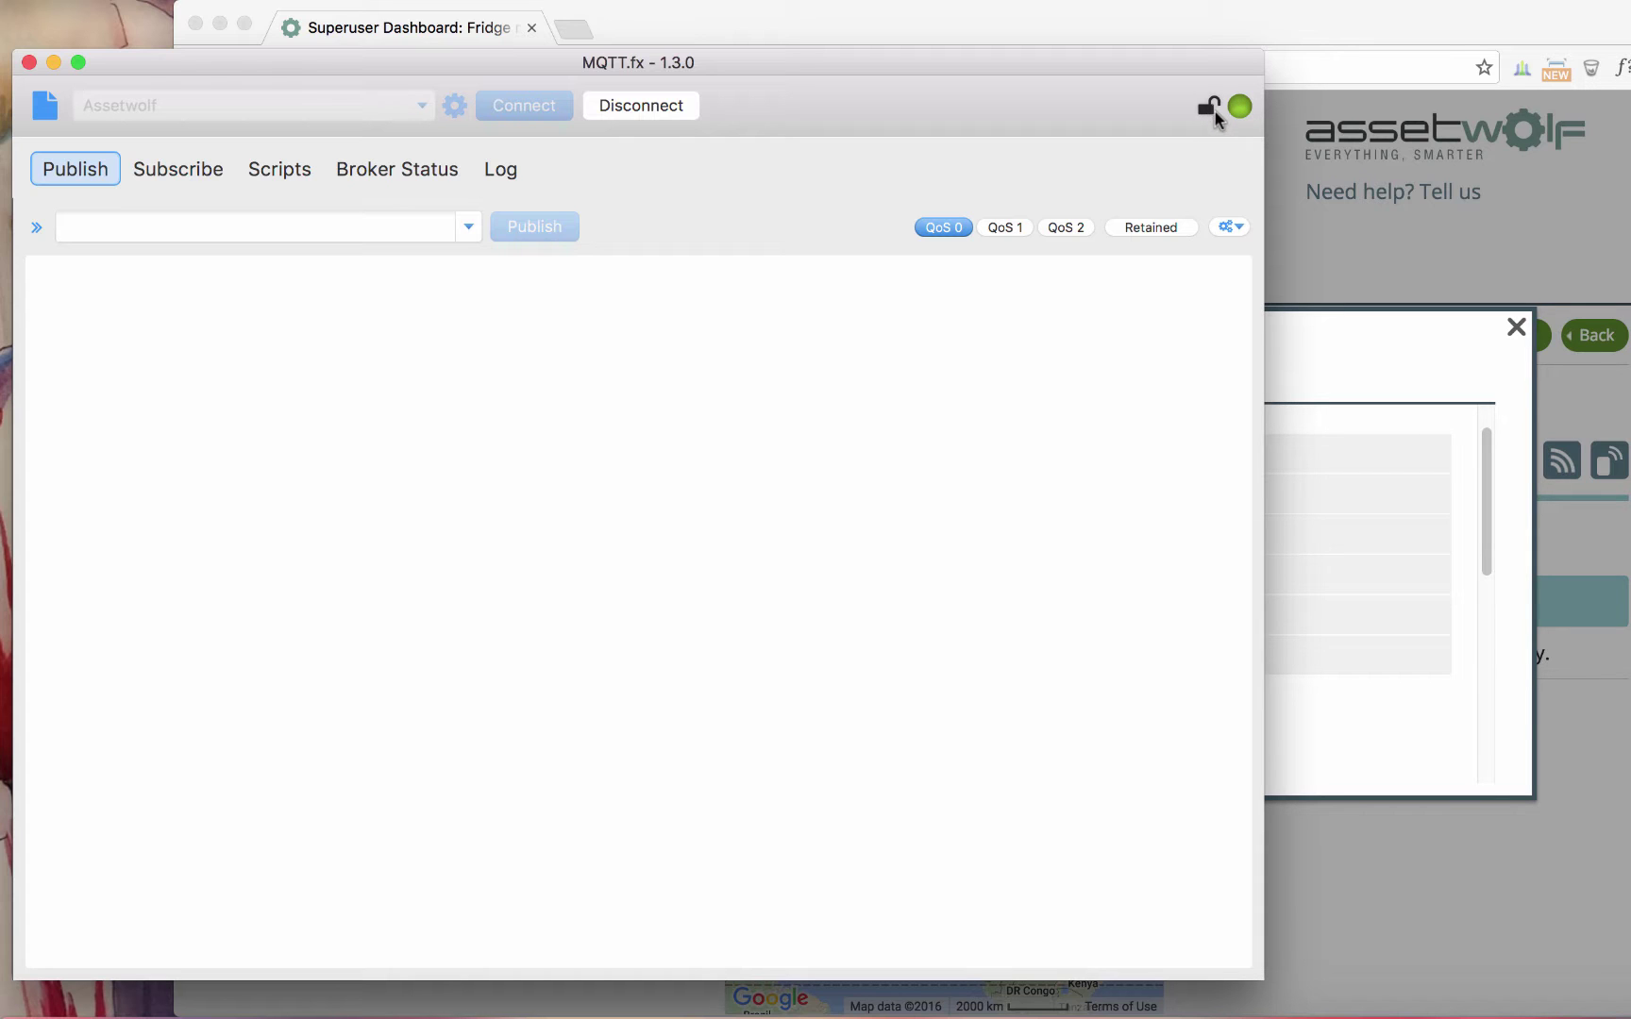
Copy the first sample JSON payload from the portal's MQTT data formats into the message body for publishing in MQTT.fx.
{"action": "left_click", "coordinate": [1372, 348]}
{"action": "scroll", "coordinate": [1002, 540], "scroll_direction": "down", "scroll_amount": 1}
{"action": "scroll", "coordinate": [1002, 540], "scroll_direction": "down", "scroll_amount": 4}
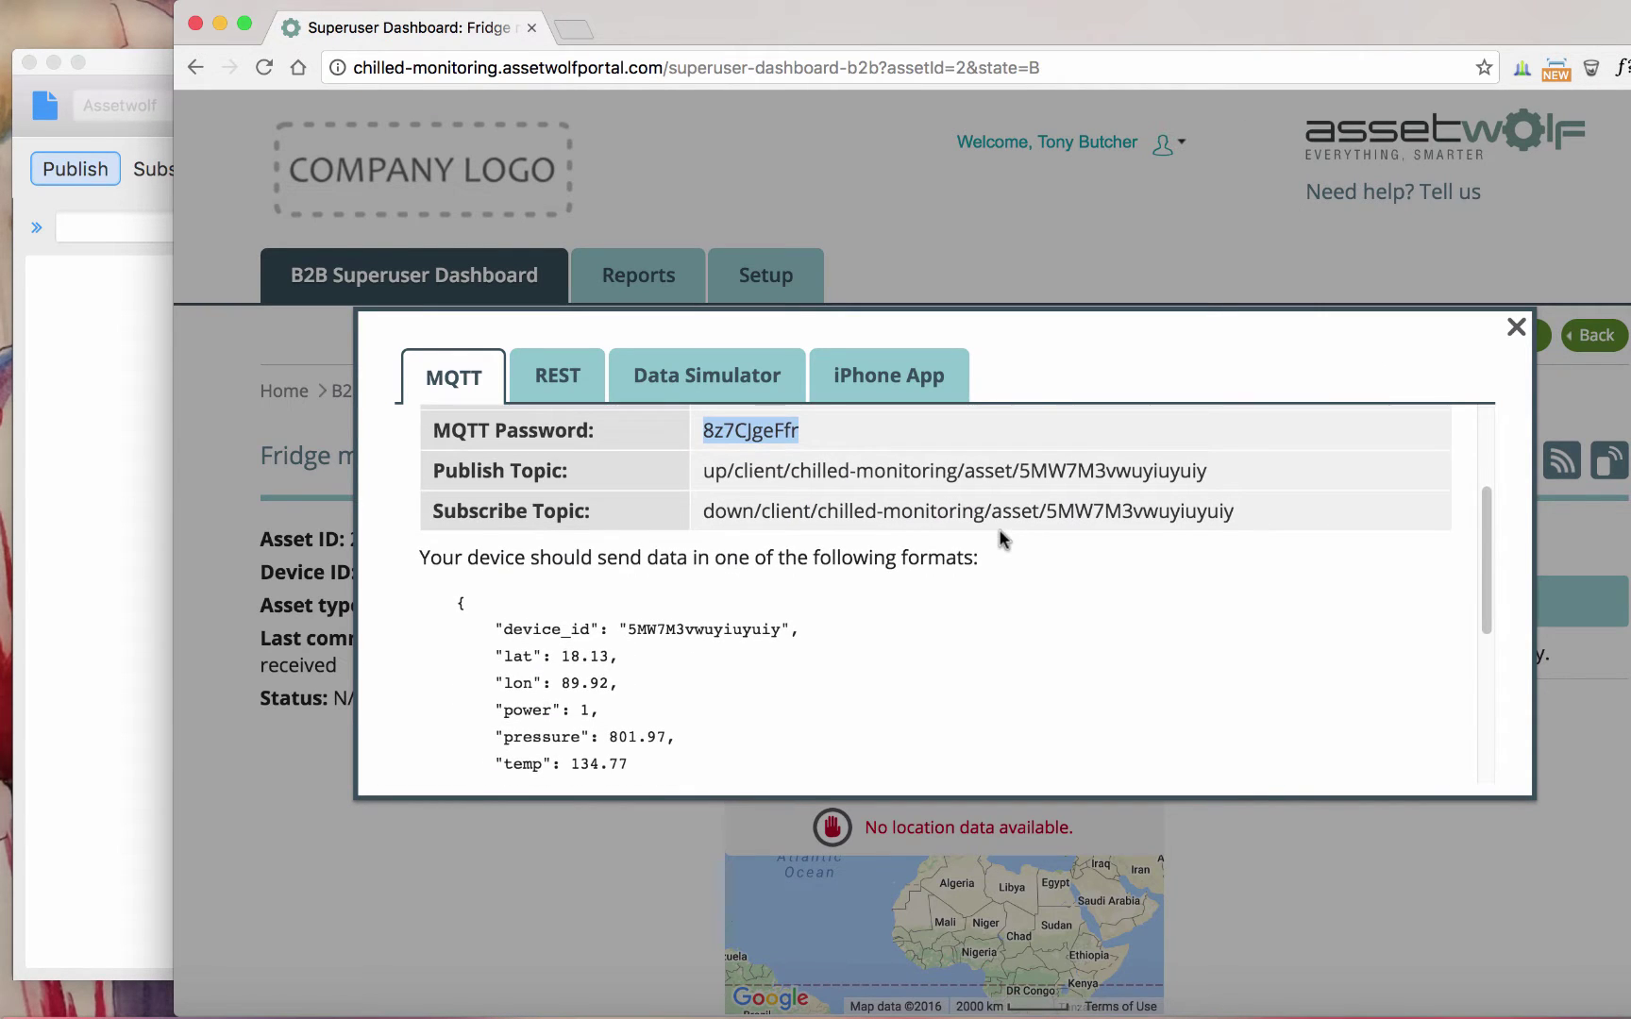
{"action": "scroll", "coordinate": [1002, 540], "scroll_direction": "up", "scroll_amount": 1}
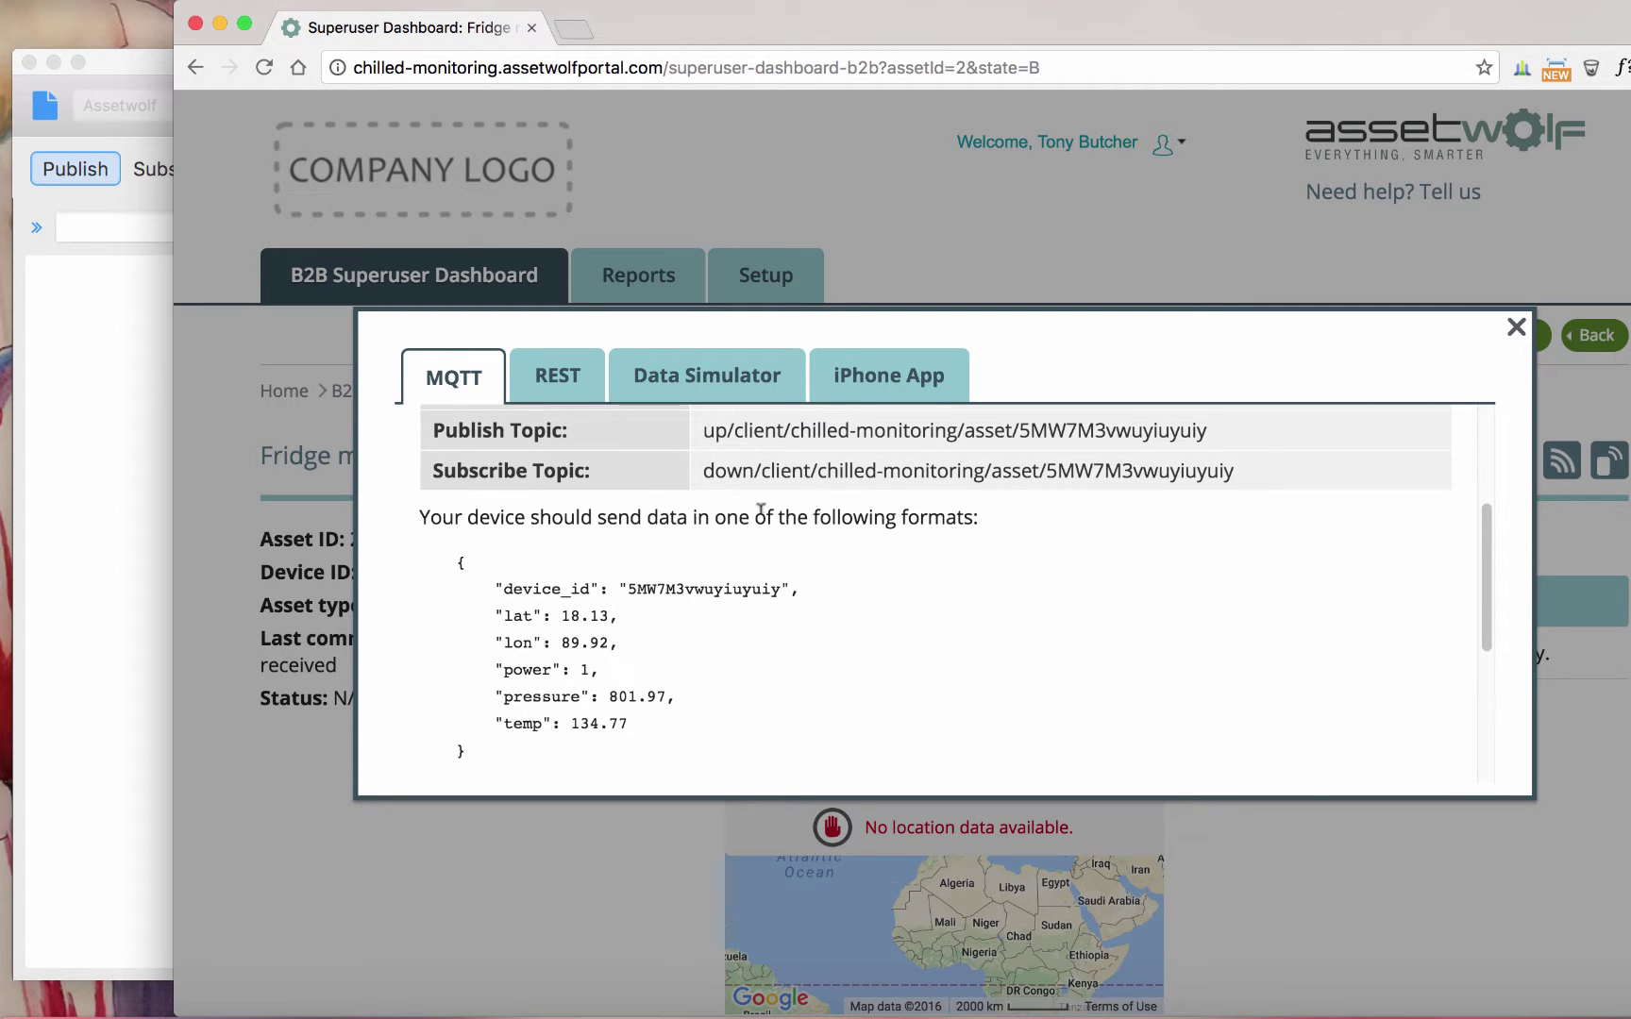
{"action": "scroll", "coordinate": [855, 514], "scroll_direction": "down", "scroll_amount": 6}
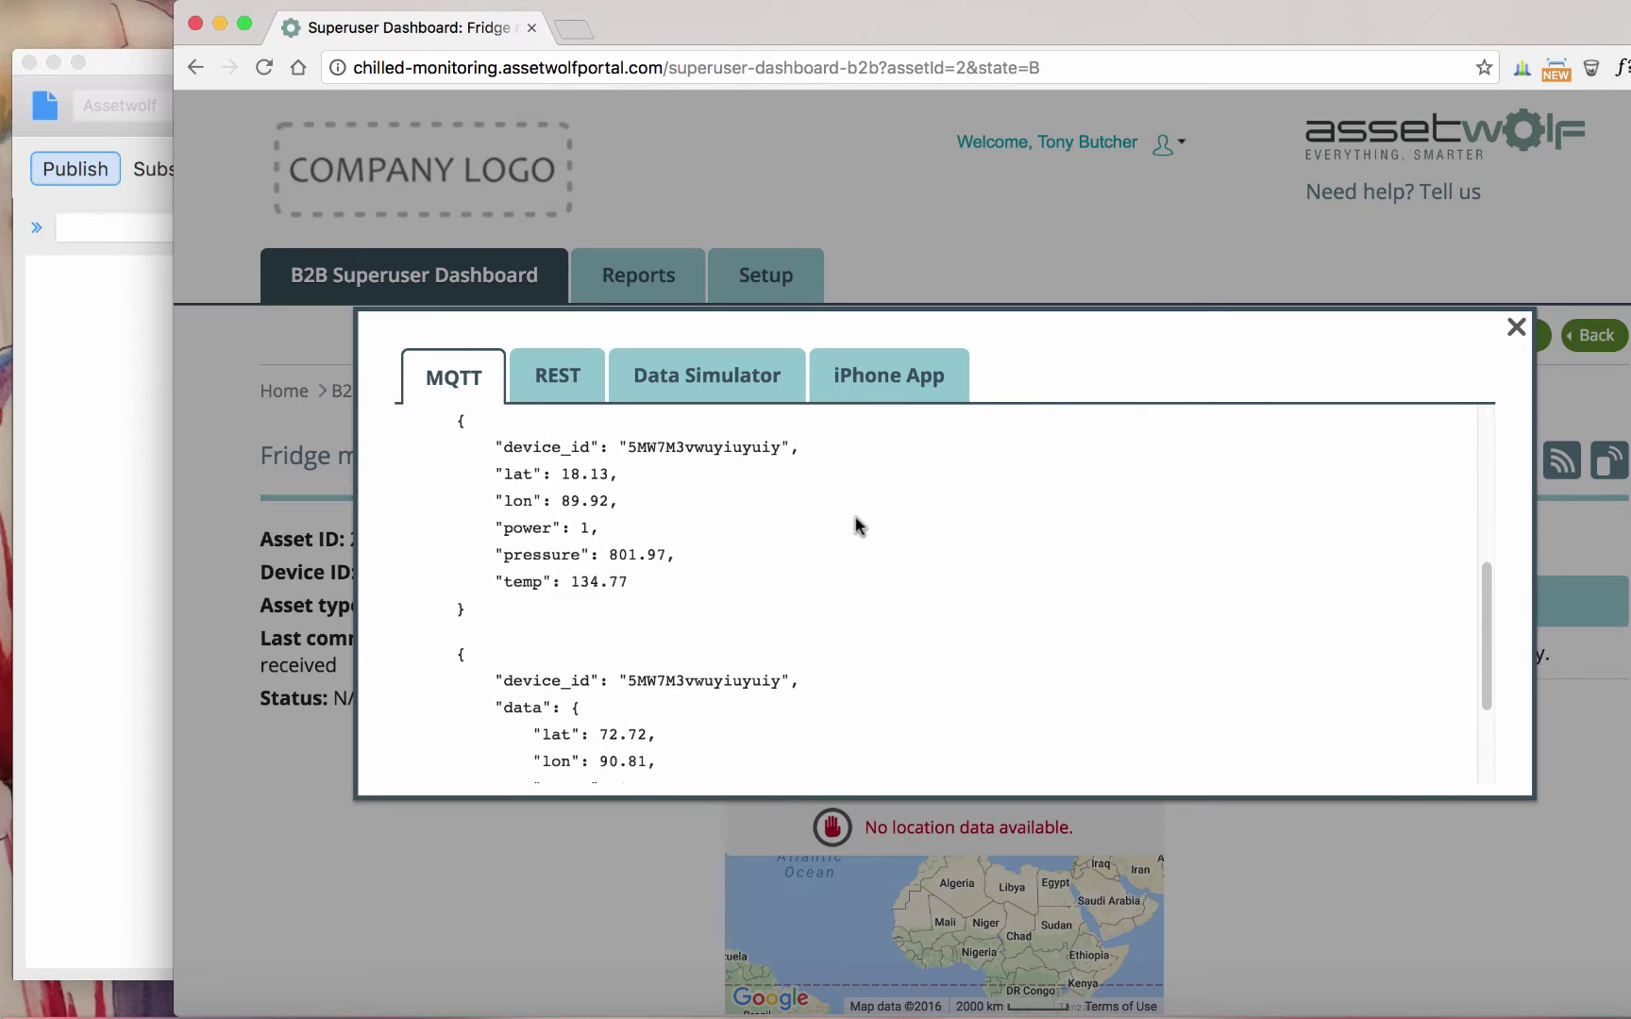
{"action": "scroll", "coordinate": [855, 517], "scroll_direction": "up", "scroll_amount": 5}
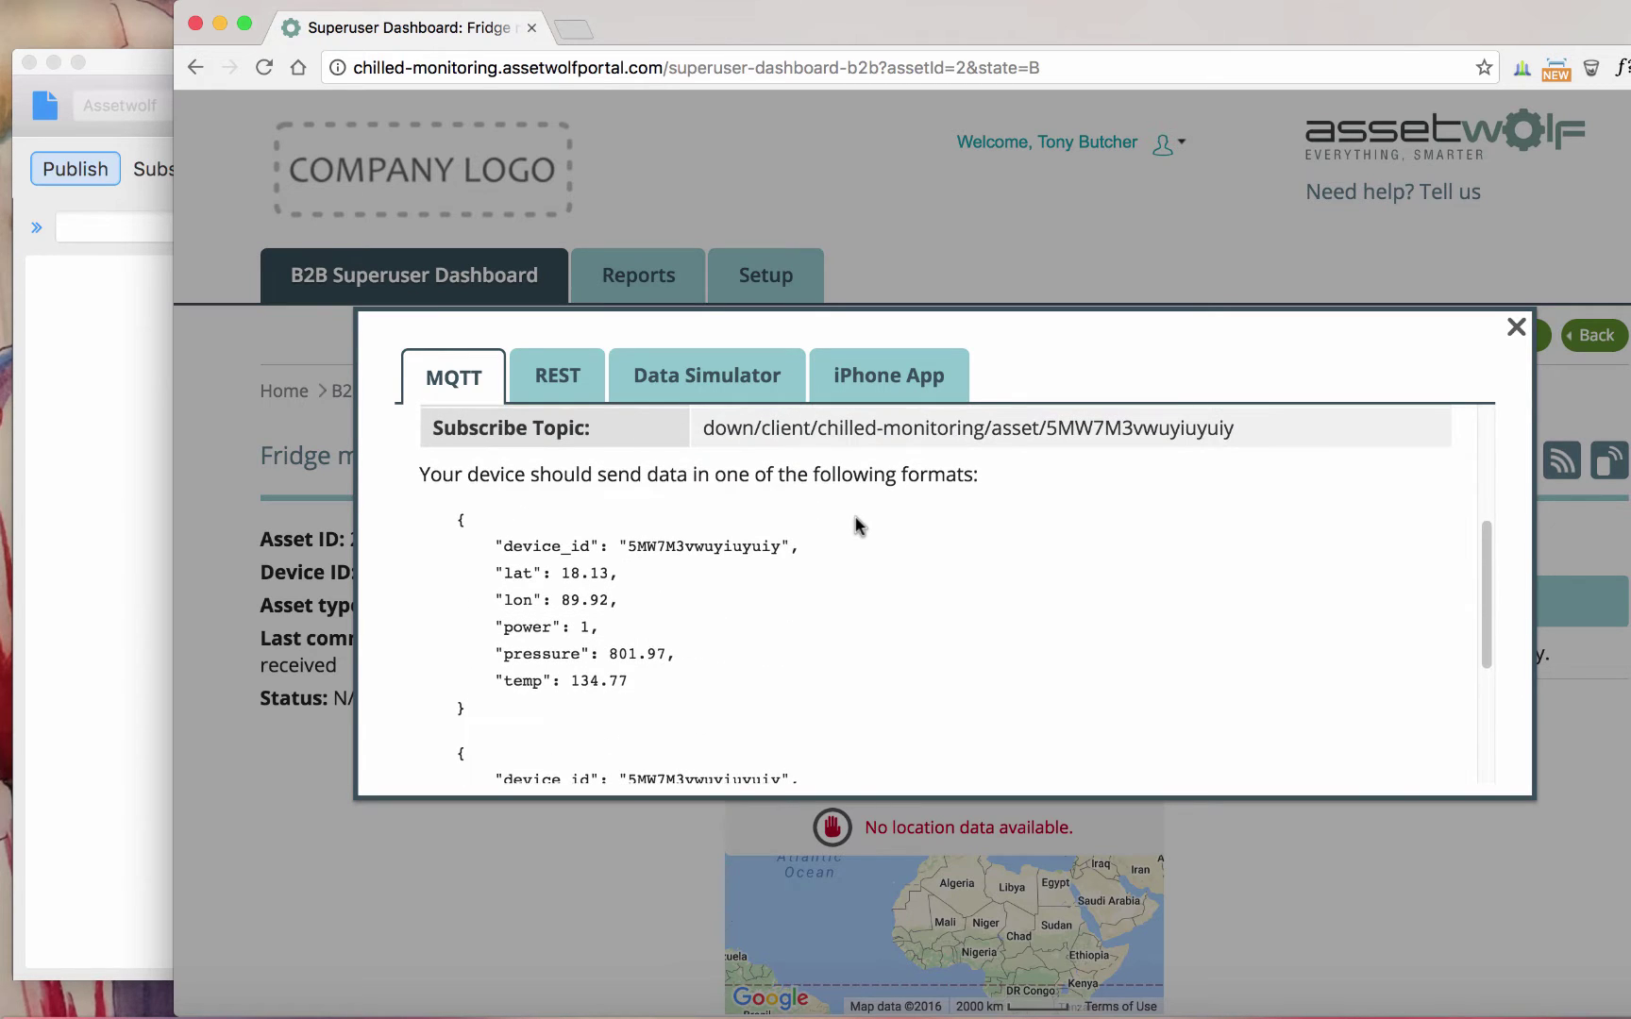
{"action": "left_click_drag", "start_coordinate": [469, 722], "coordinate": [430, 520]}
{"action": "key", "text": "super+c"}
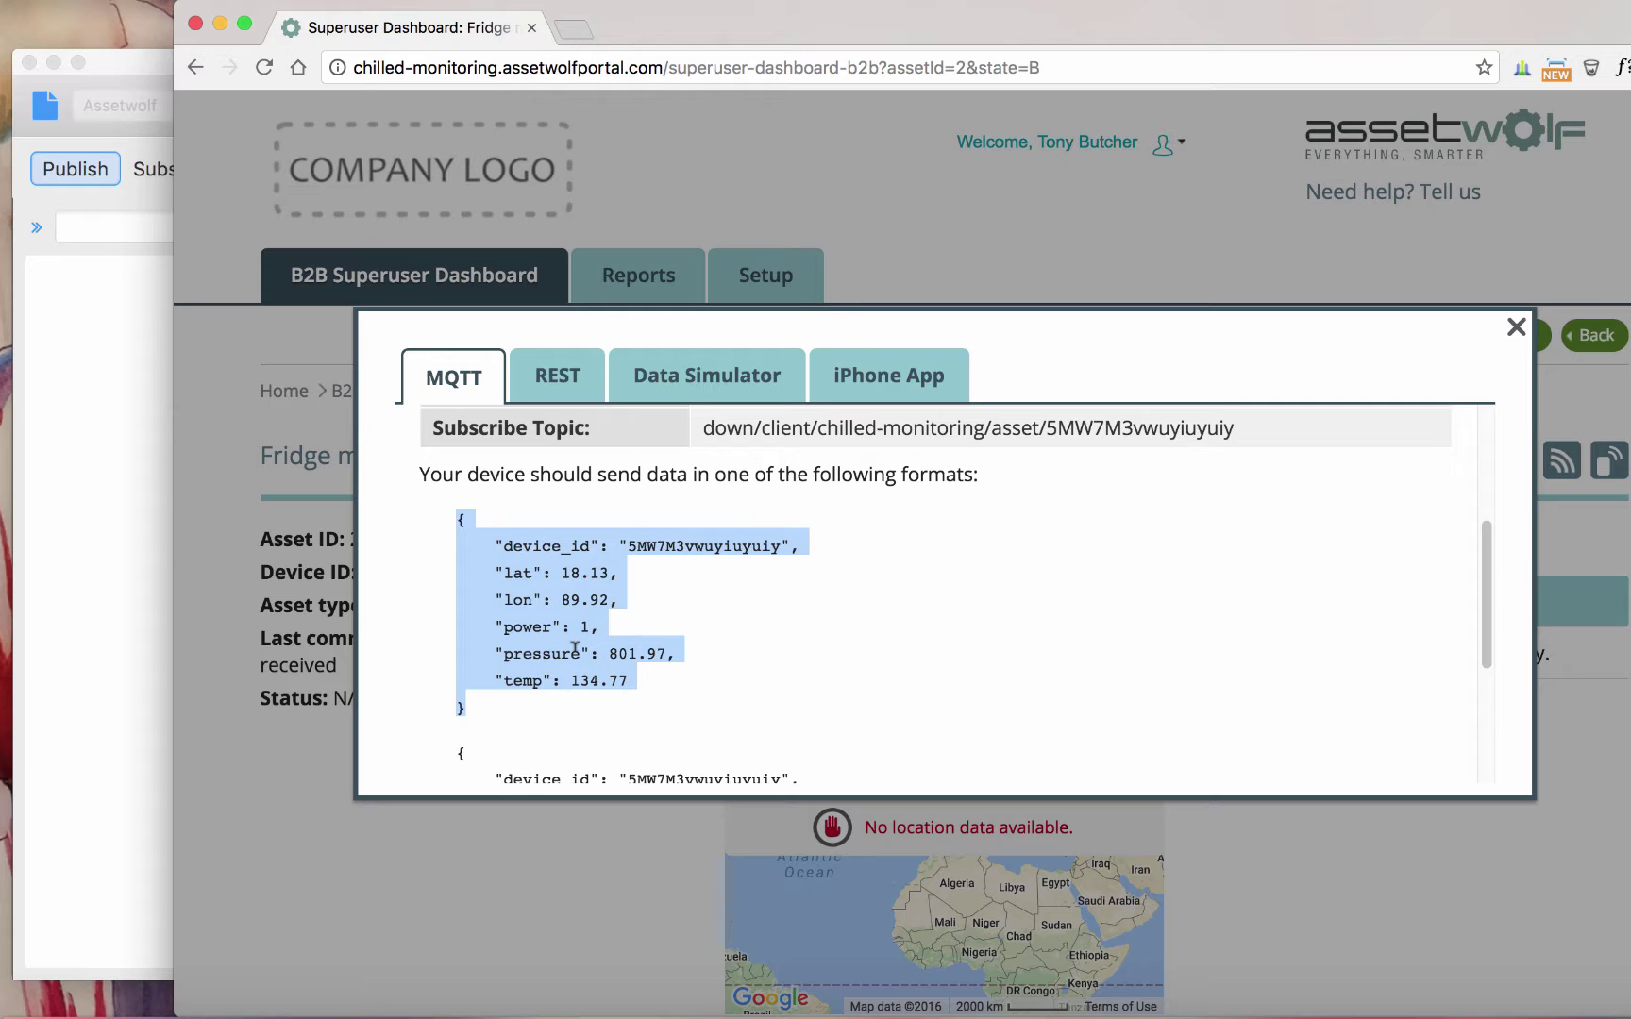
{"action": "left_click", "coordinate": [129, 440]}
{"action": "key", "text": "super+v"}
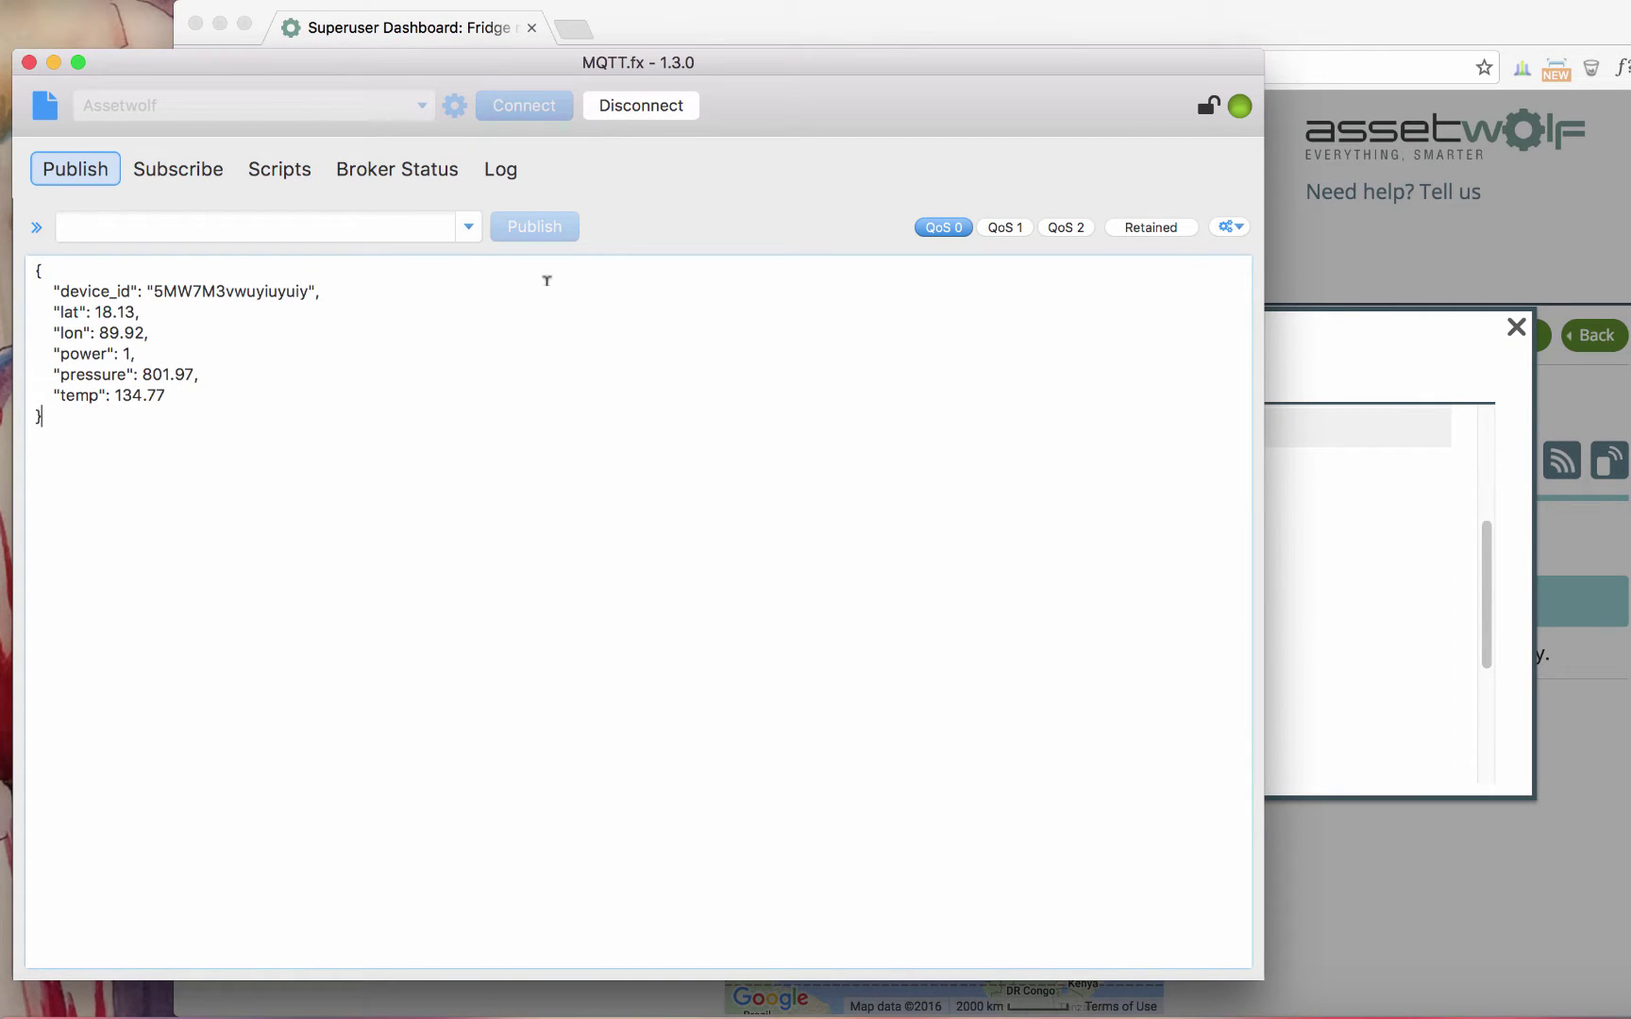
Set the MQTT.fx publish topic to the asset's Publish Topic copied from the portal, and publish the JSON message.
{"action": "left_click", "coordinate": [1307, 519]}
{"action": "scroll", "coordinate": [1303, 521], "scroll_direction": "up", "scroll_amount": 3}
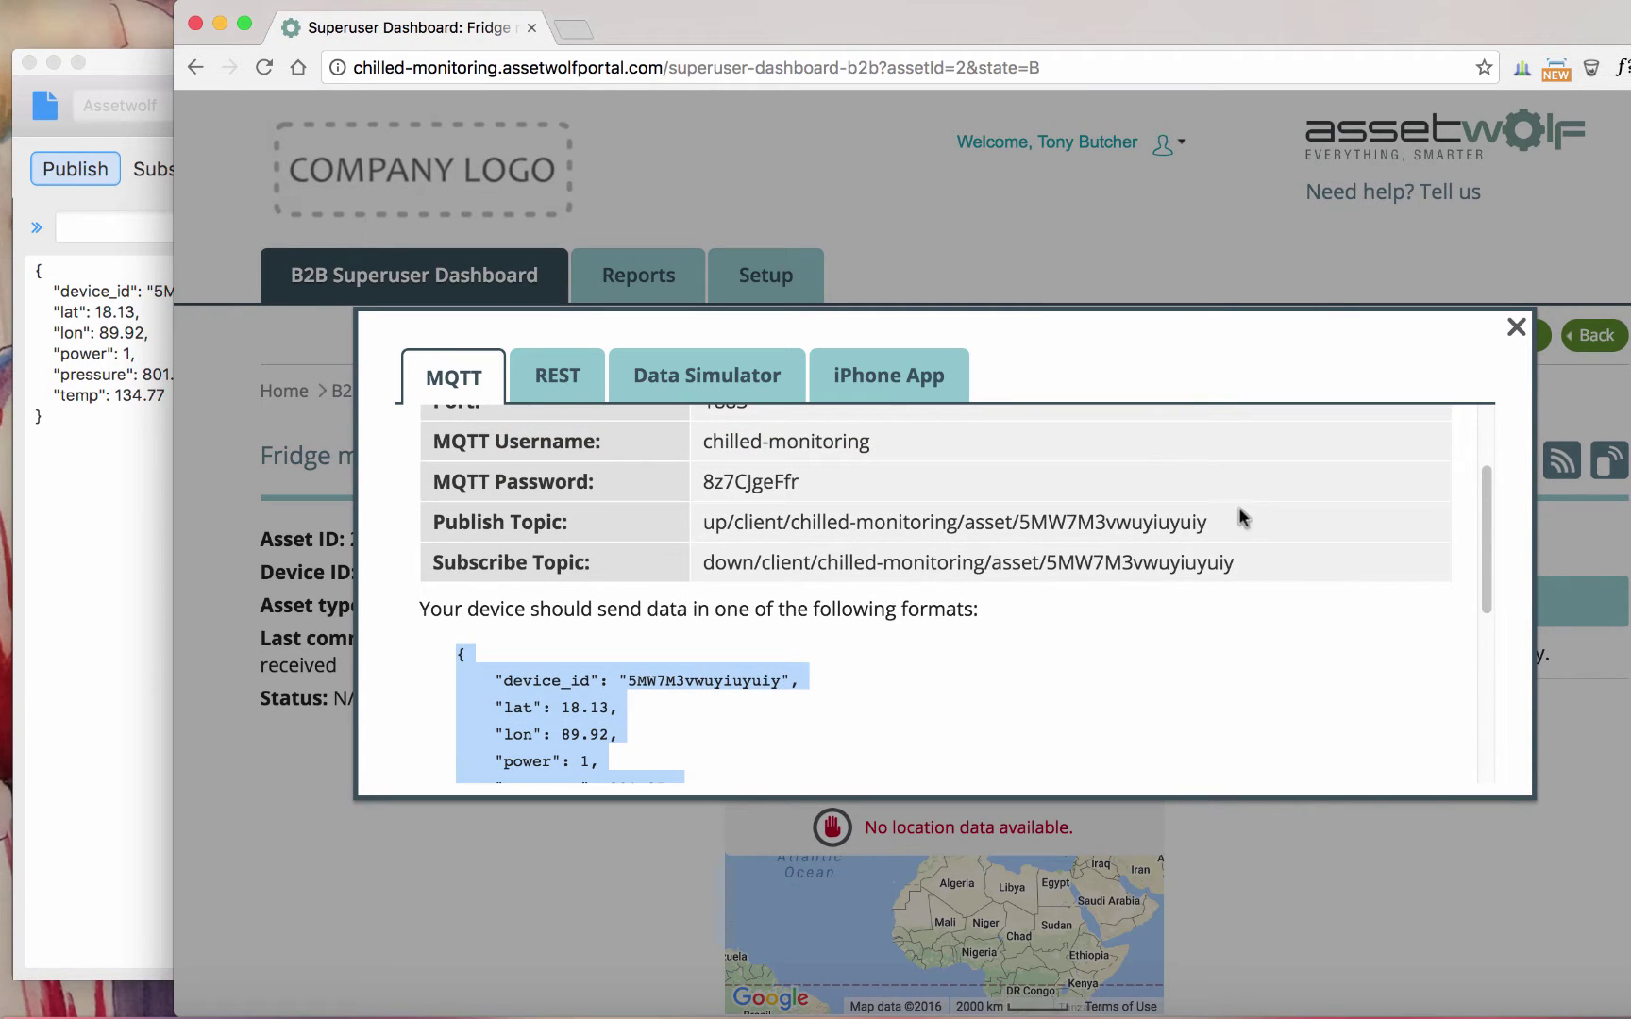
{"action": "left_click_drag", "start_coordinate": [706, 522], "coordinate": [1137, 507]}
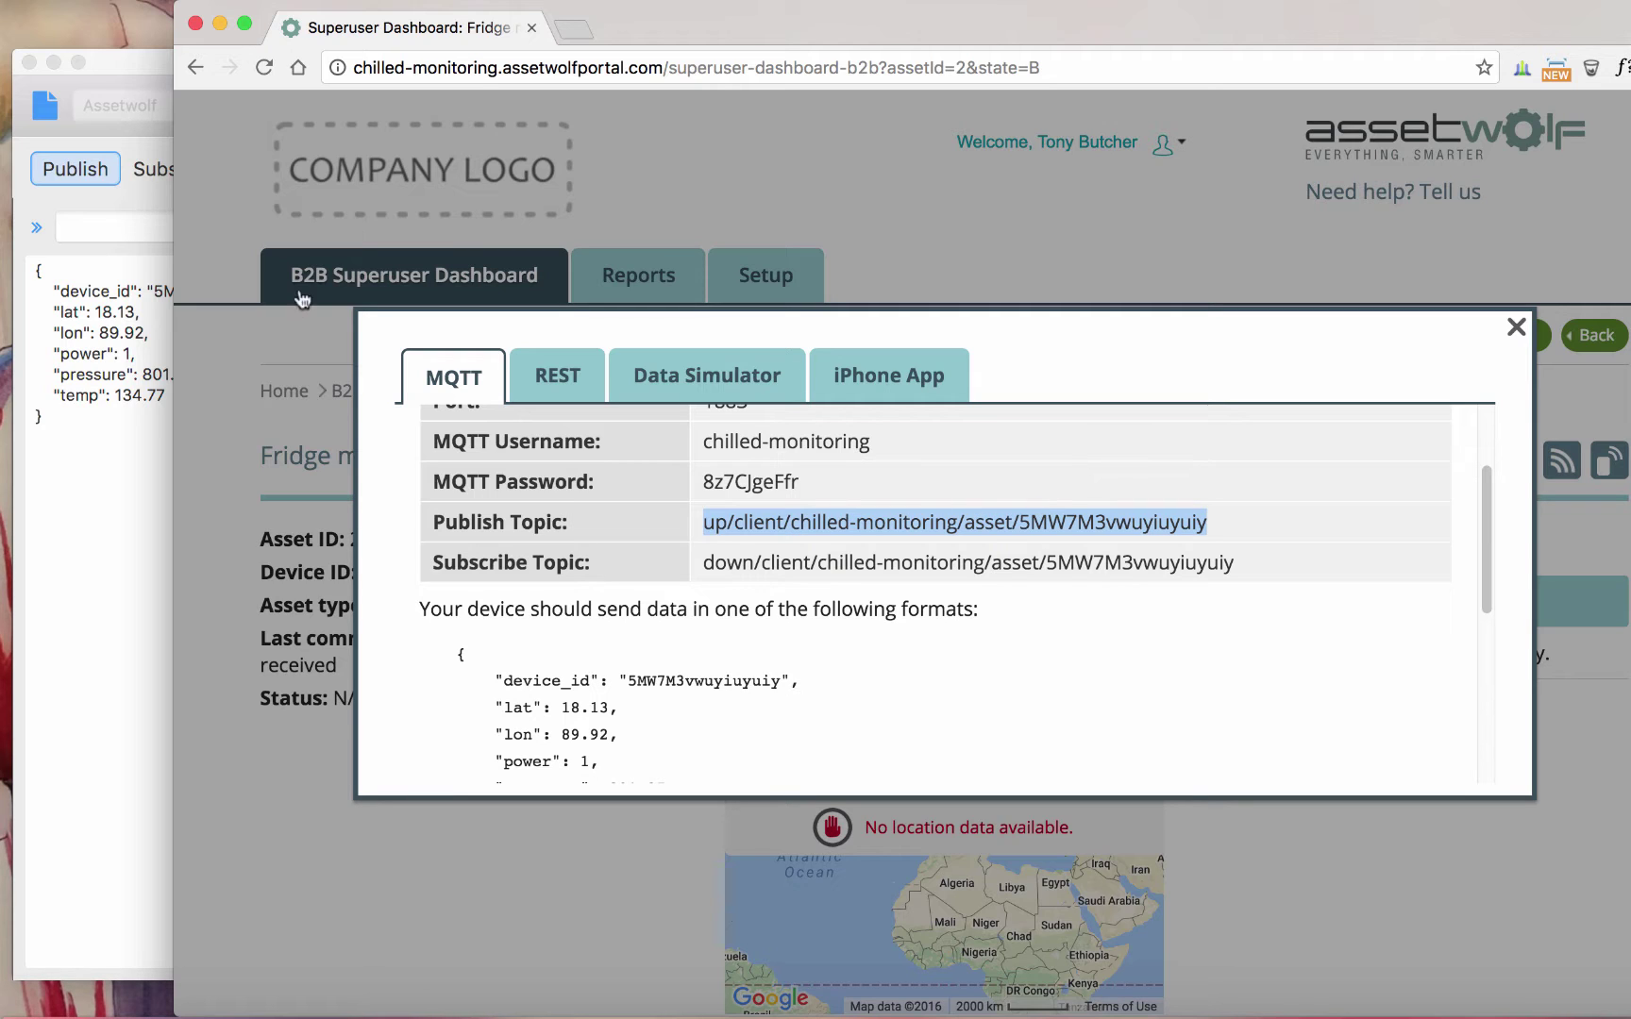
{"action": "left_click", "coordinate": [111, 226]}
{"action": "key", "text": "super+v"}
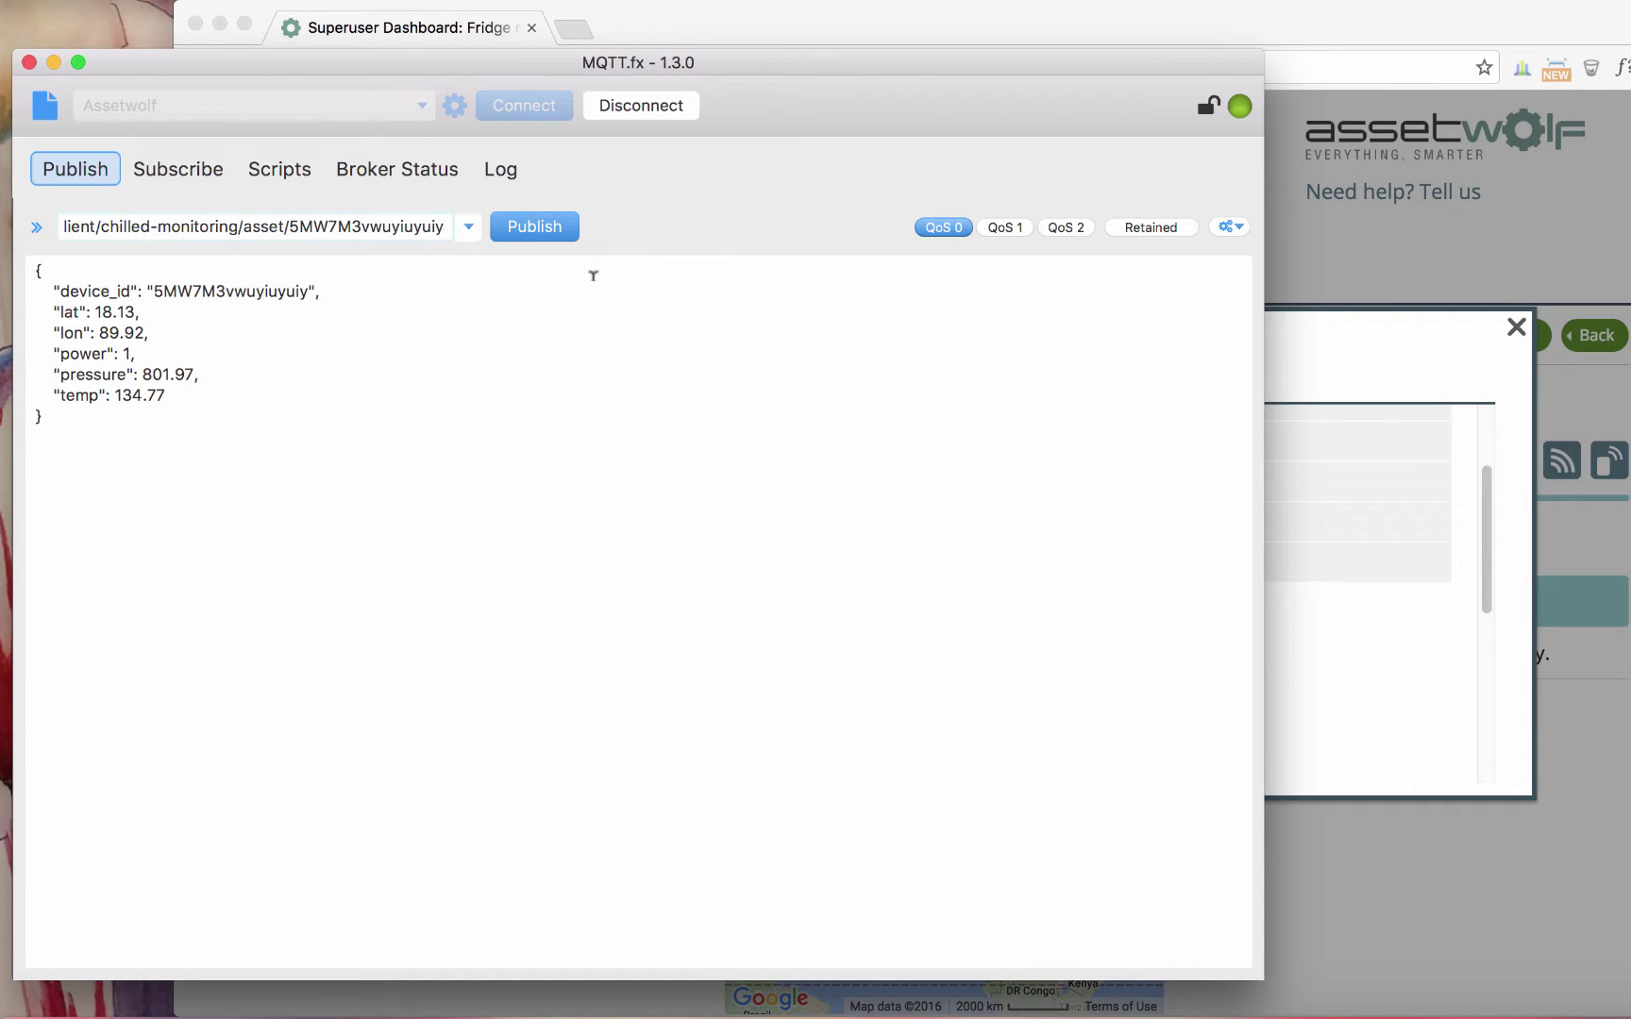
{"action": "left_click", "coordinate": [541, 229]}
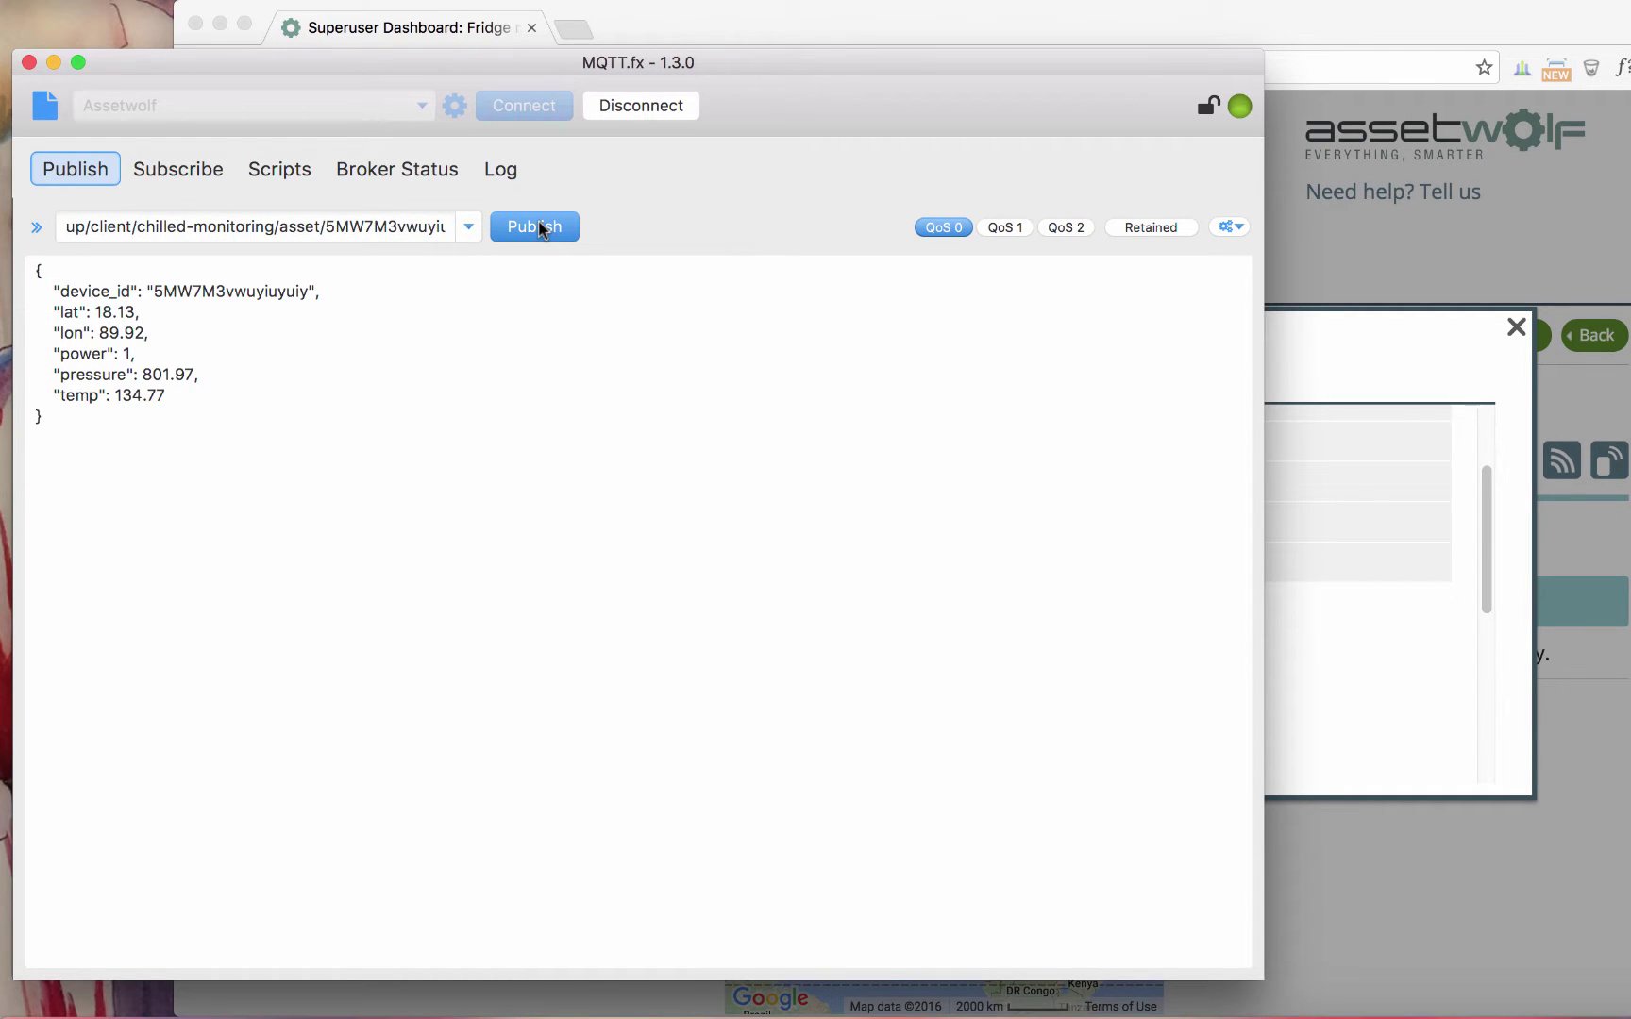
Switch to the Assetwolf portal, refresh the Fridge monitor 1 page, and review its current status values.
{"action": "left_click", "coordinate": [1401, 374]}
{"action": "left_click", "coordinate": [1516, 327]}
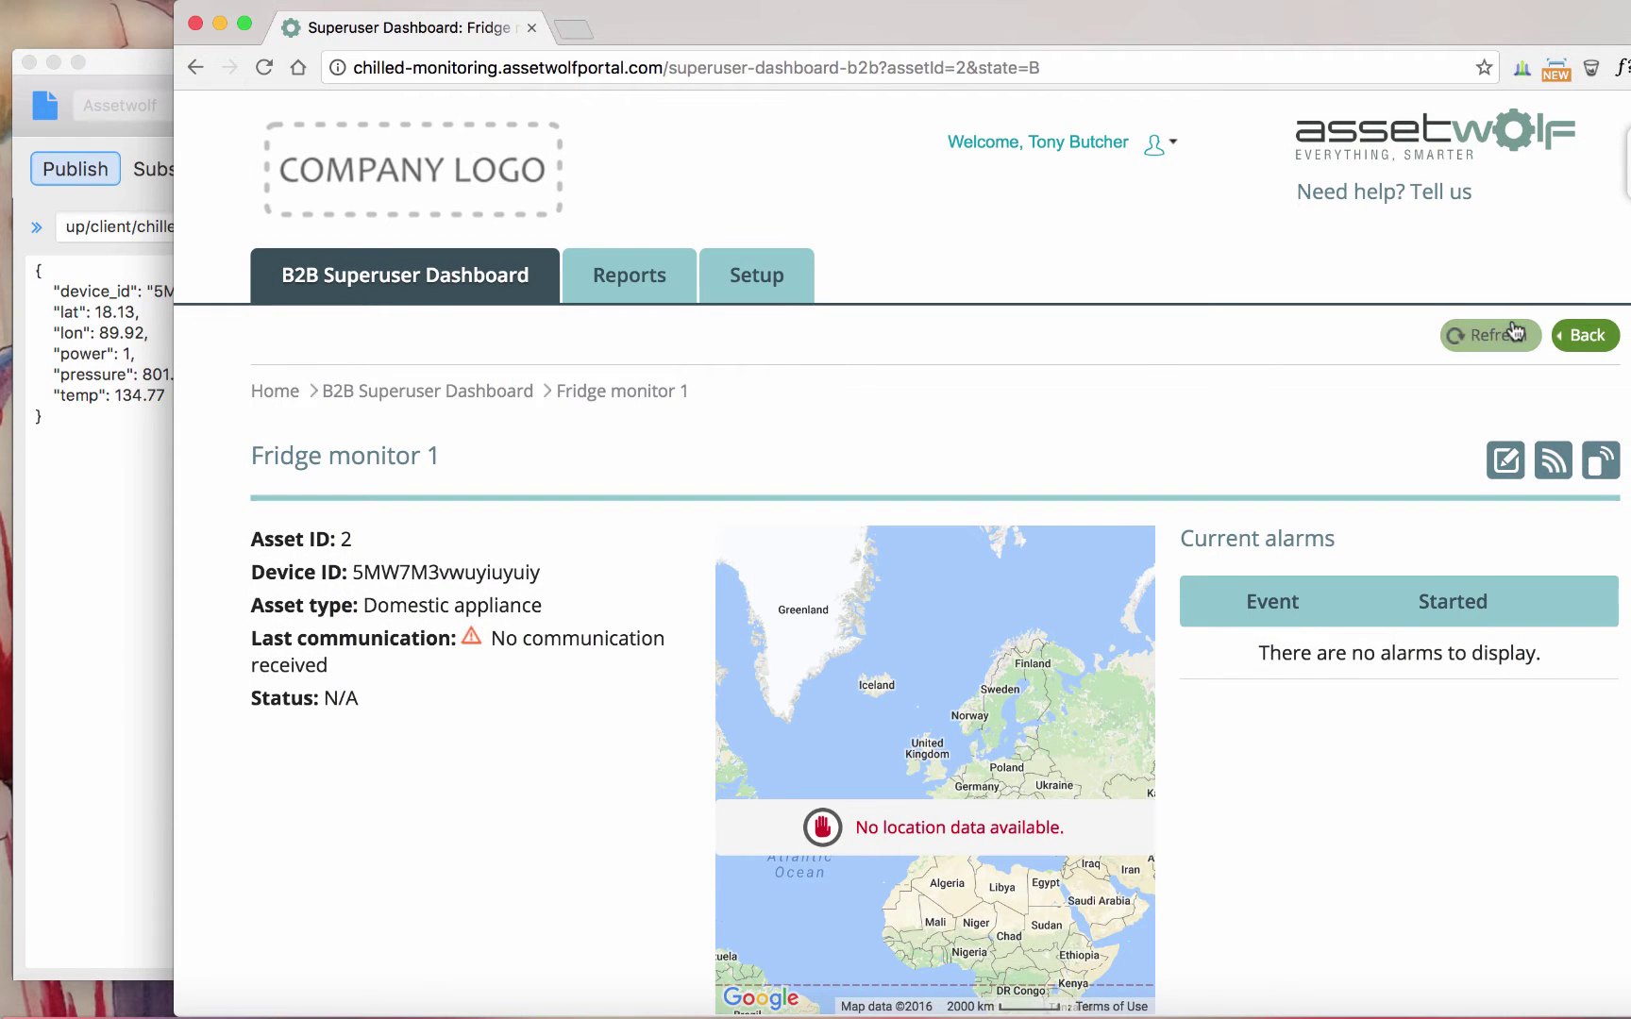
{"action": "left_click", "coordinate": [1514, 334]}
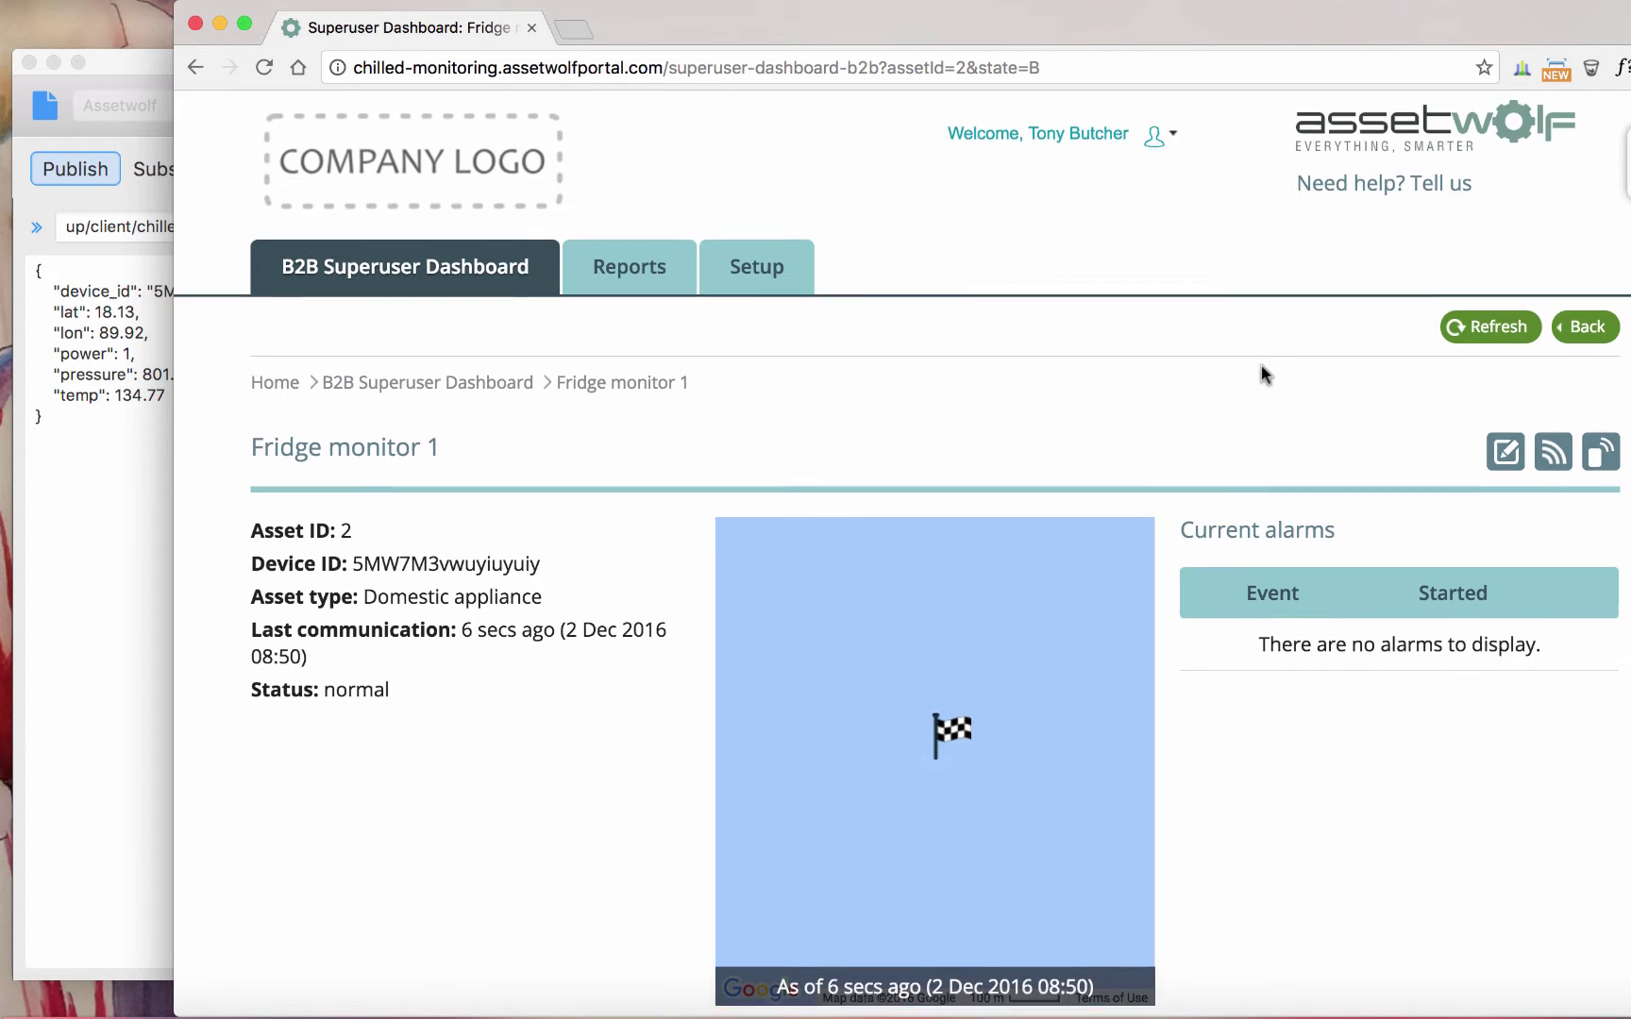
{"action": "scroll", "coordinate": [1260, 368], "scroll_direction": "down", "scroll_amount": 7}
{"action": "scroll", "coordinate": [1264, 374], "scroll_direction": "down", "scroll_amount": 1}
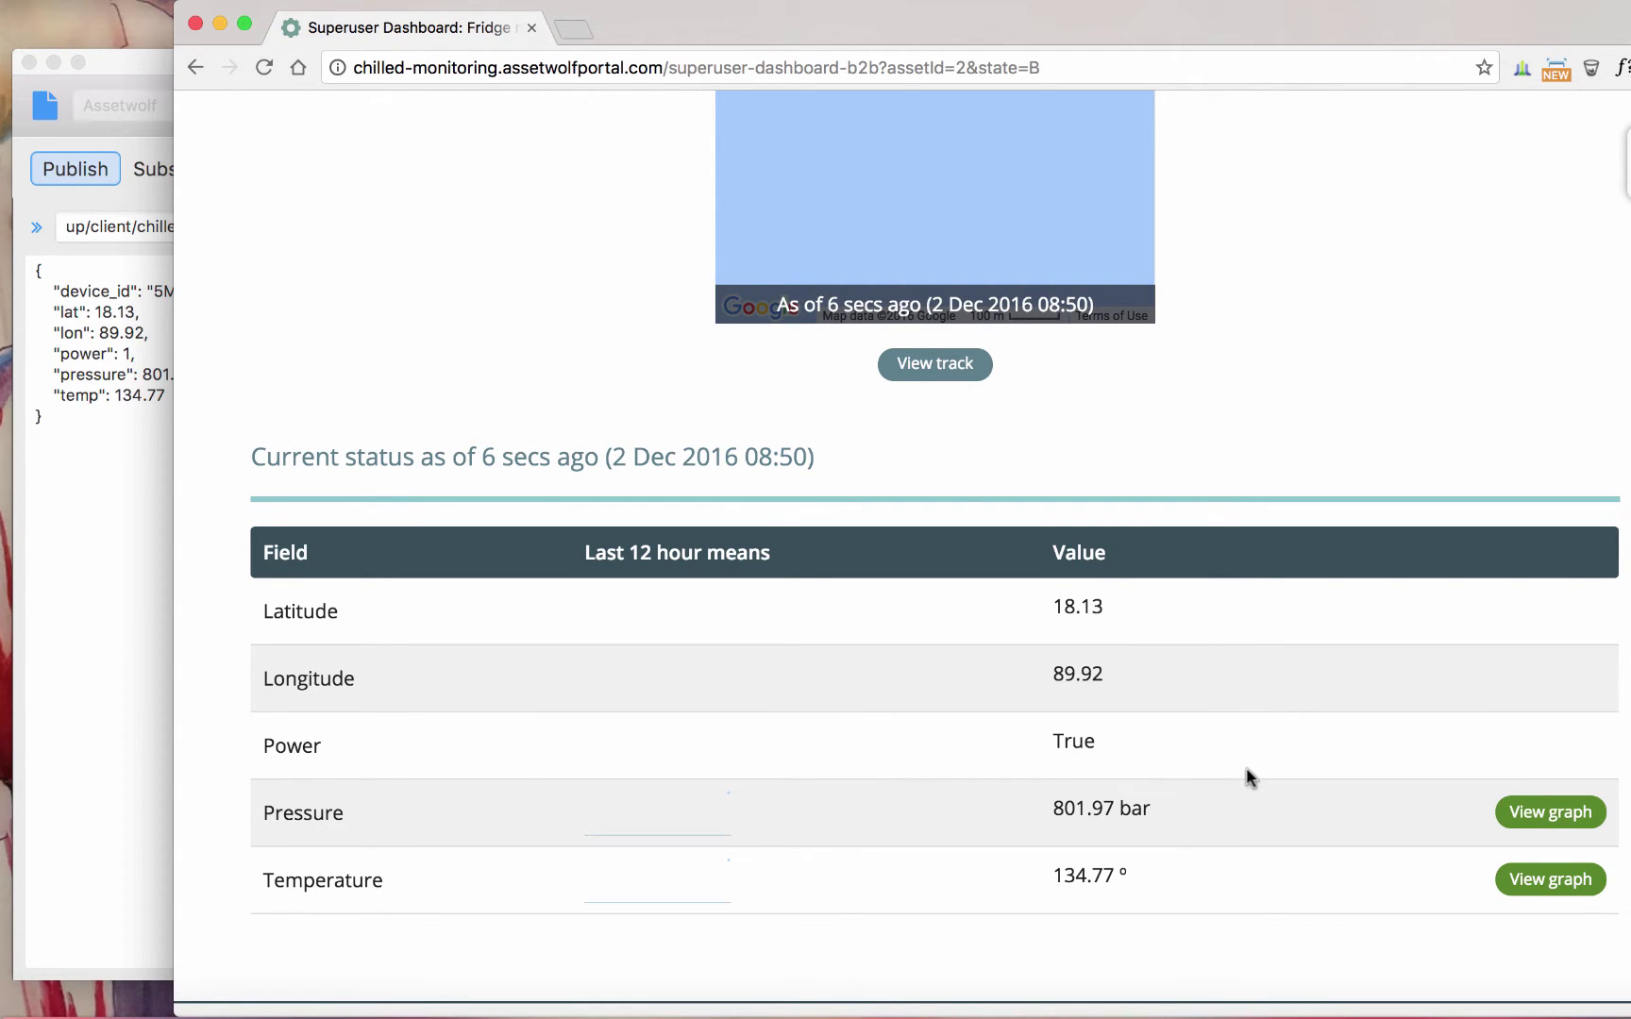
{"action": "scroll", "coordinate": [1231, 886], "scroll_direction": "down", "scroll_amount": 1}
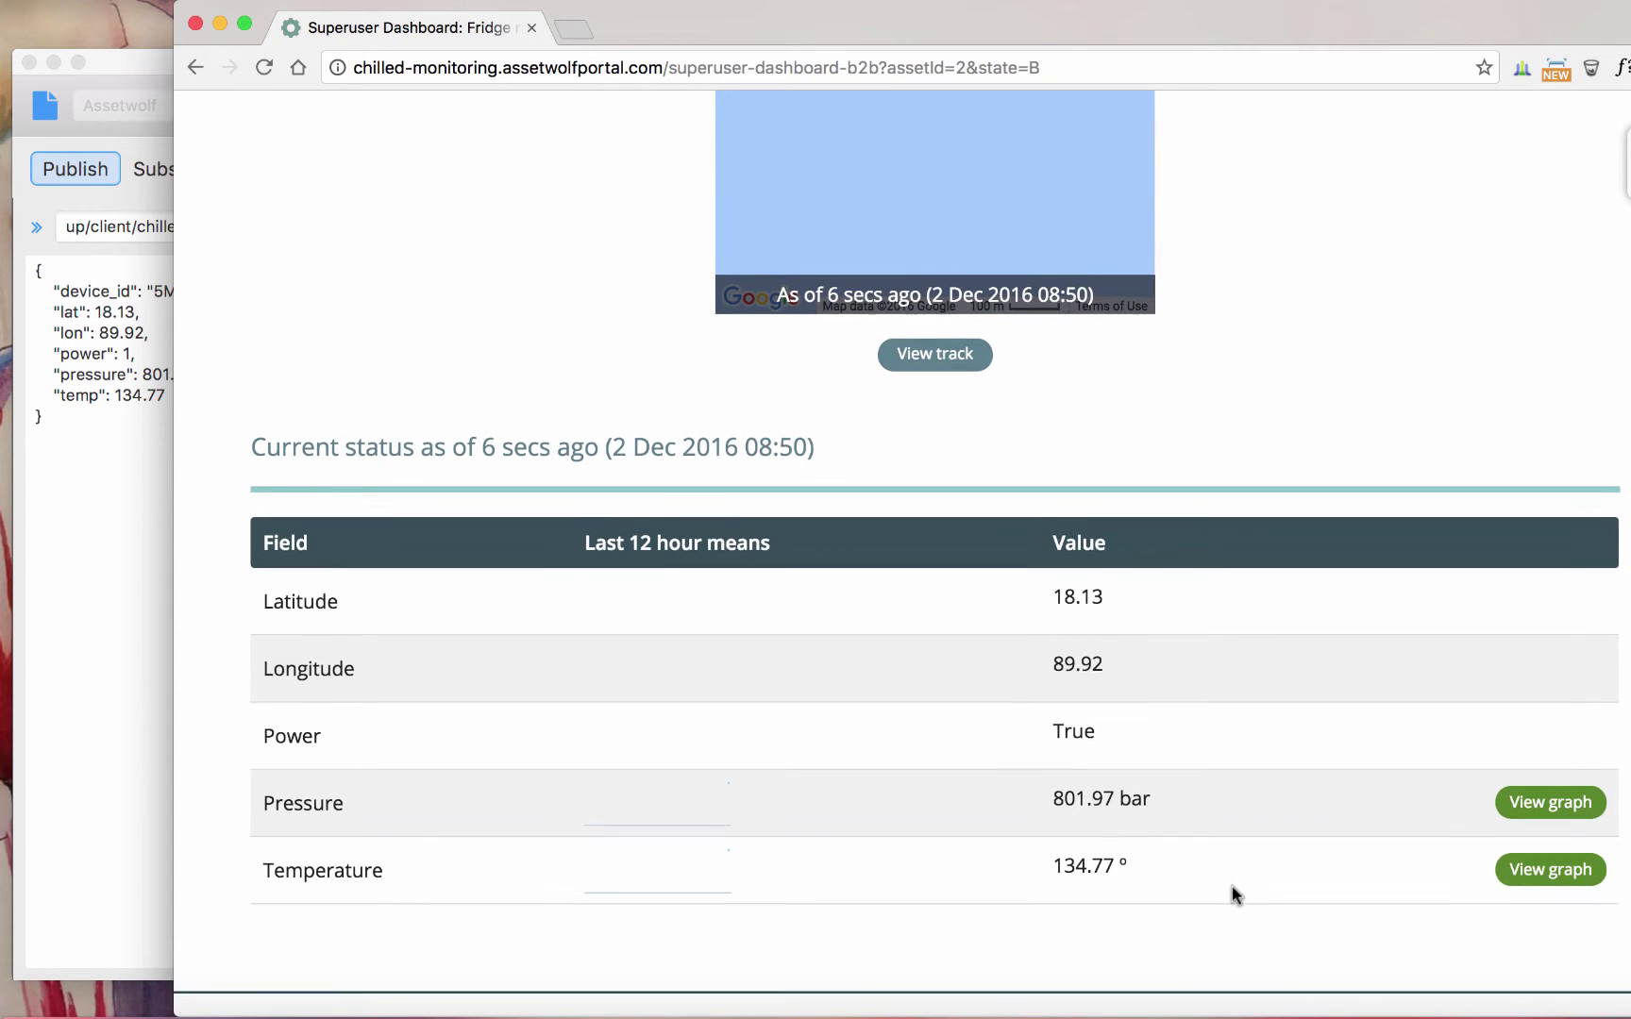
{"action": "scroll", "coordinate": [1194, 872], "scroll_direction": "up", "scroll_amount": 3}
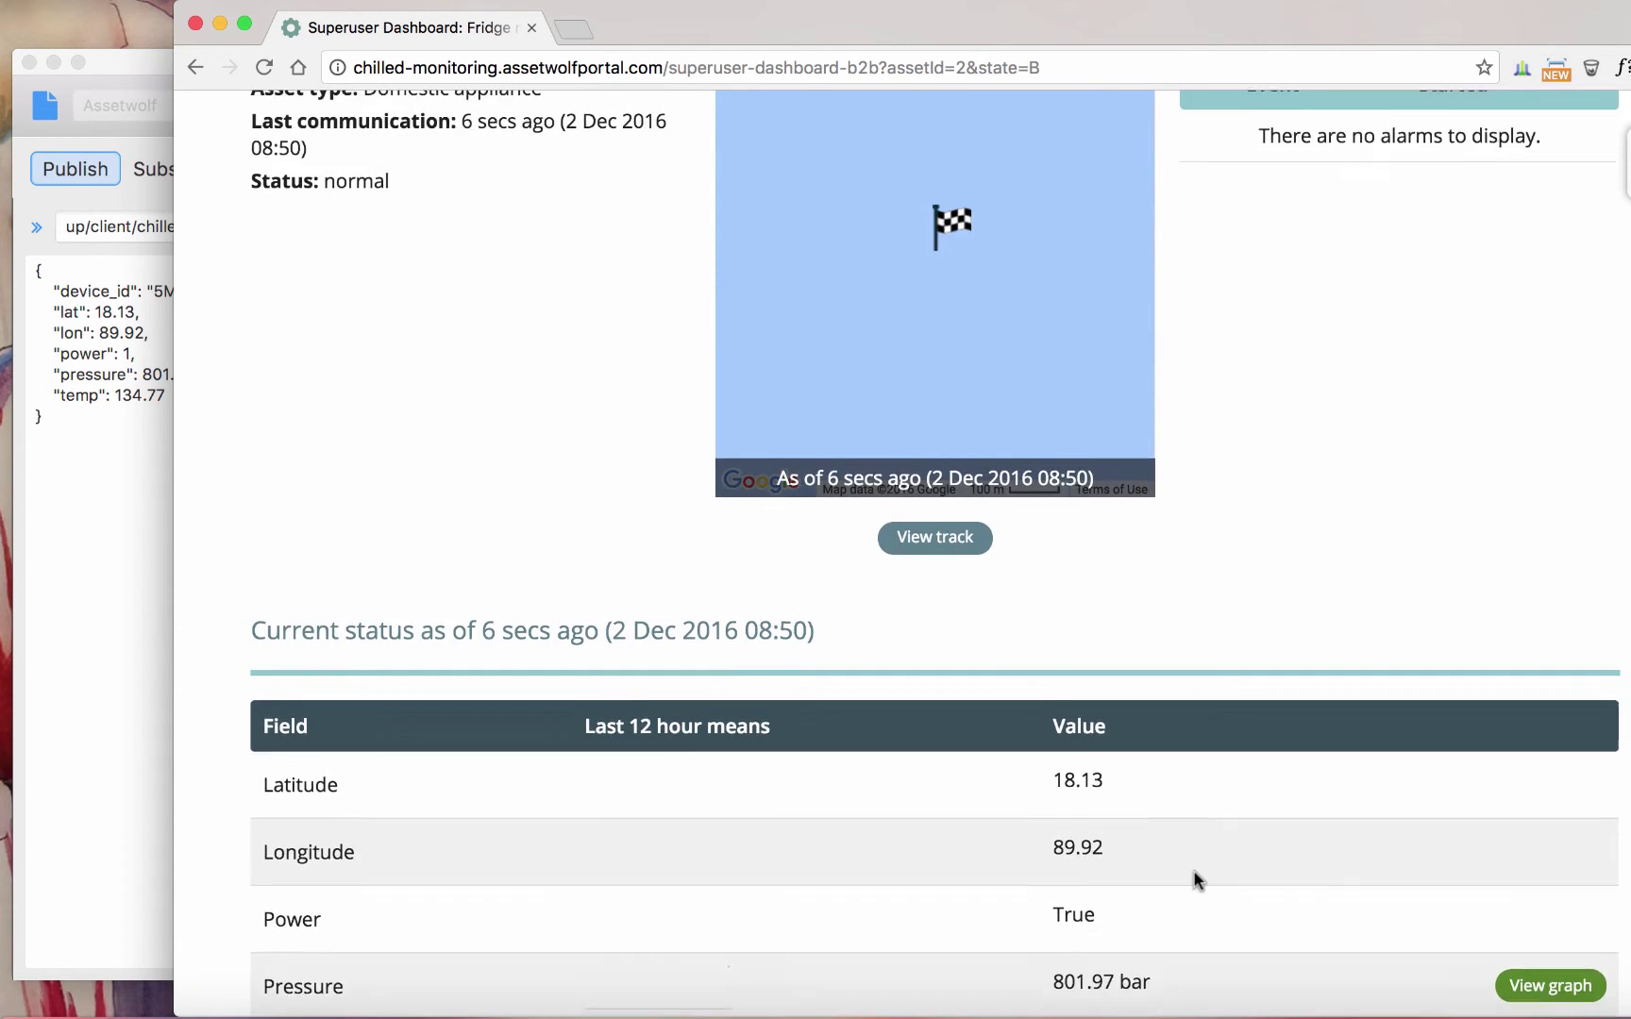
{"action": "scroll", "coordinate": [1193, 871], "scroll_direction": "up", "scroll_amount": 4}
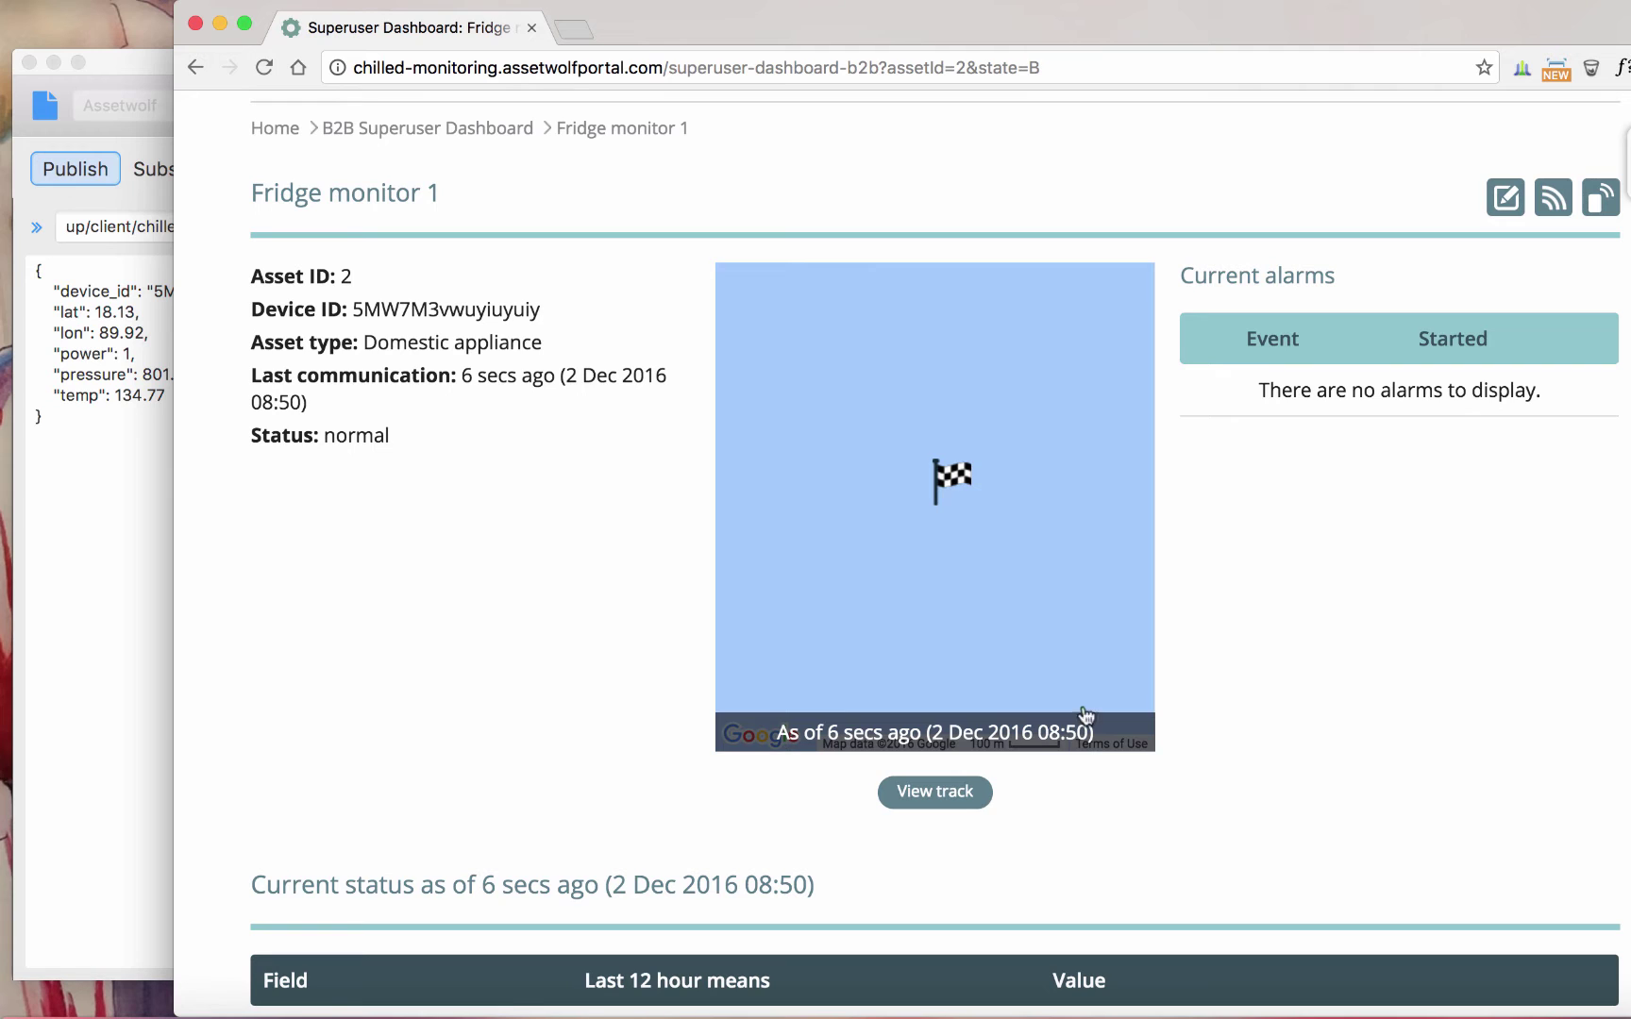
Open the asset's position and recent track map, and zoom out until the surrounding countries are shown around the asset's flag.
{"action": "left_click", "coordinate": [969, 649]}
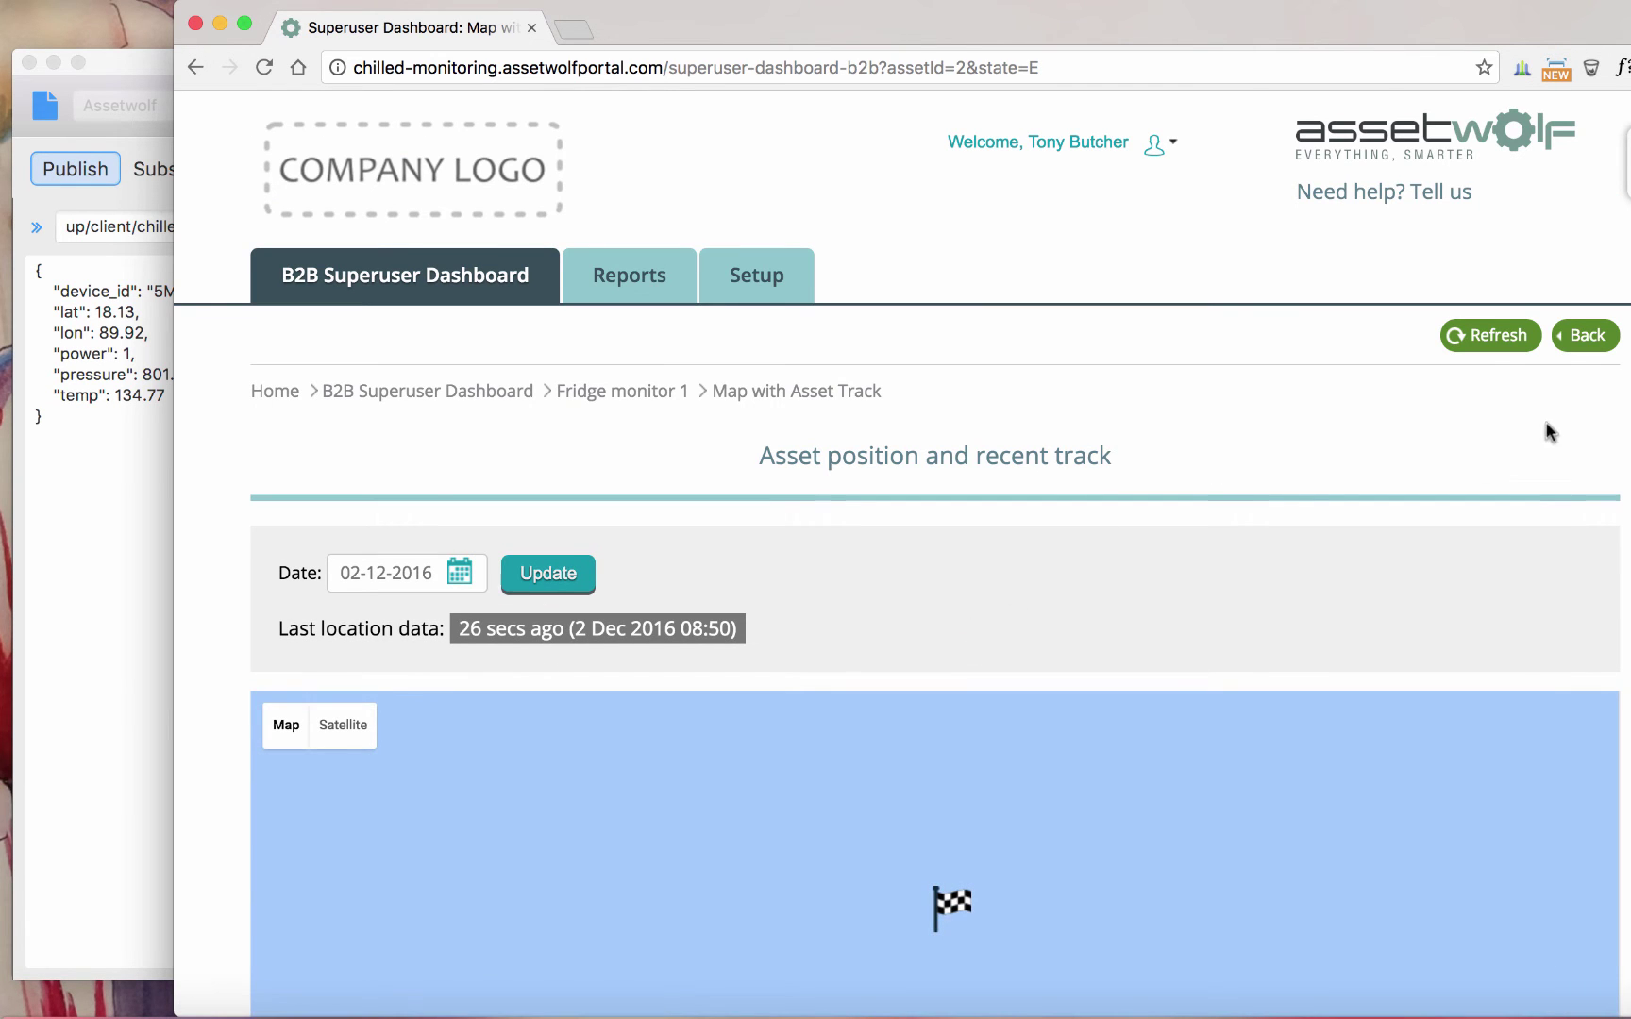
{"action": "scroll", "coordinate": [1550, 431], "scroll_direction": "down", "scroll_amount": 5}
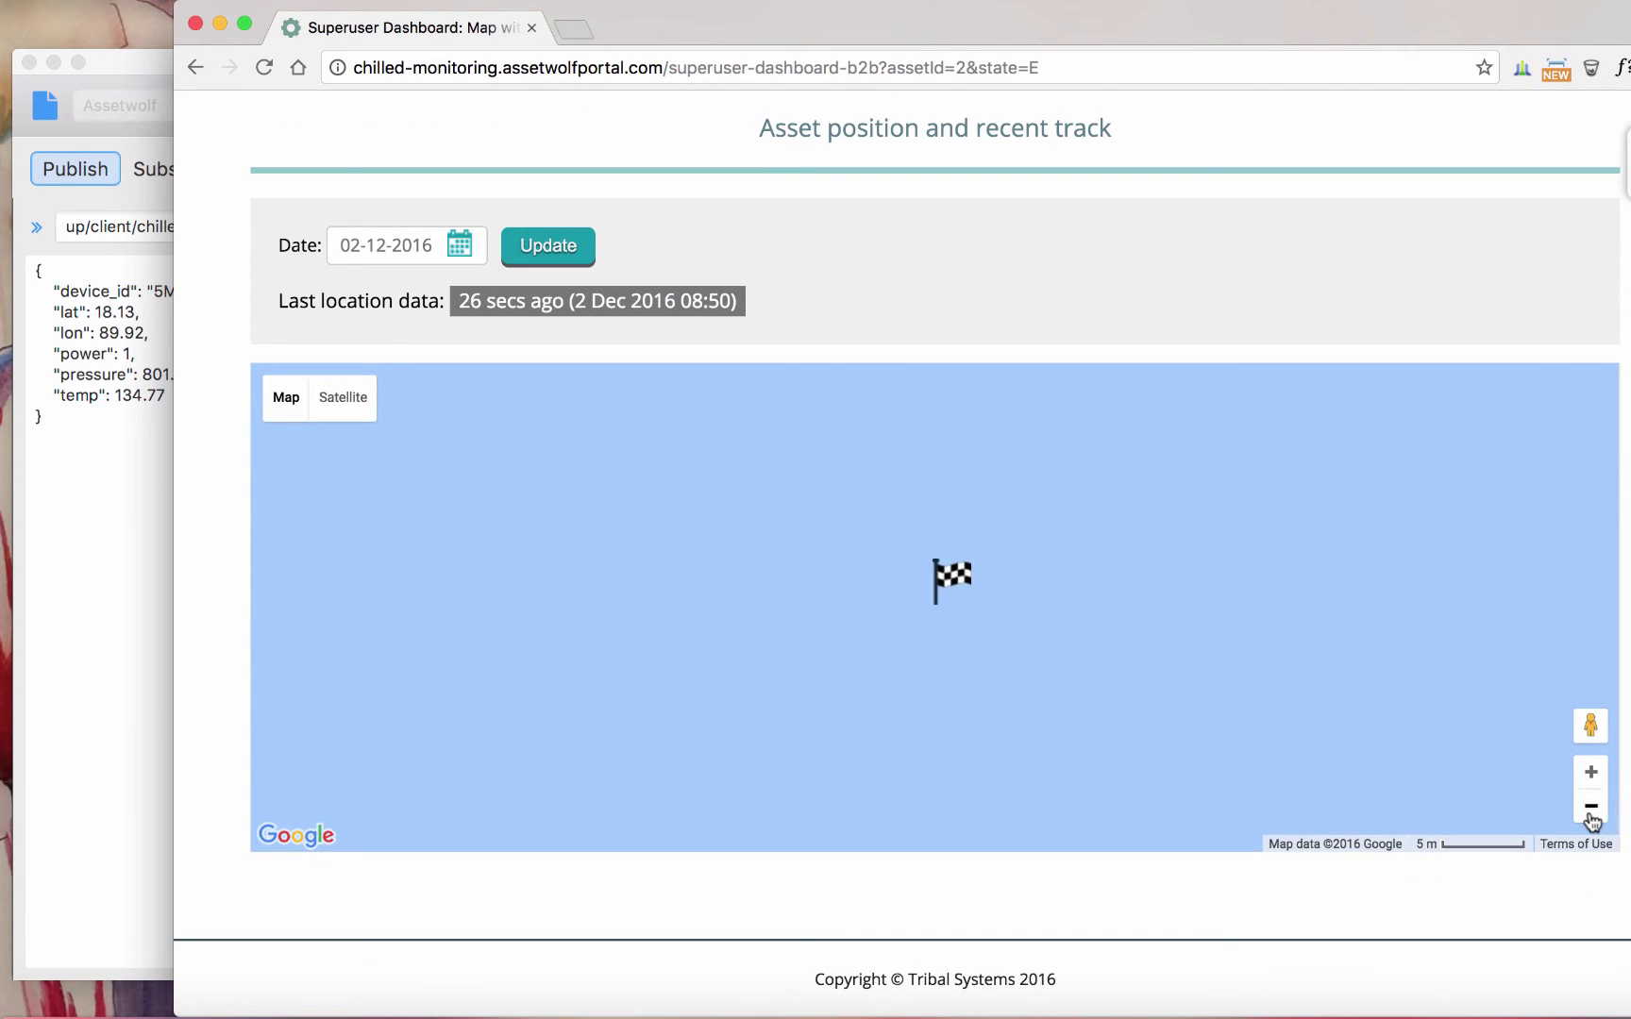
{"action": "left_click", "coordinate": [1590, 809]}
{"action": "left_click", "coordinate": [1590, 809]}
{"action": "left_click", "coordinate": [1590, 808]}
{"action": "left_click", "coordinate": [1591, 809]}
{"action": "left_click", "coordinate": [1590, 809]}
{"action": "left_click", "coordinate": [1591, 808]}
{"action": "left_click", "coordinate": [1590, 809]}
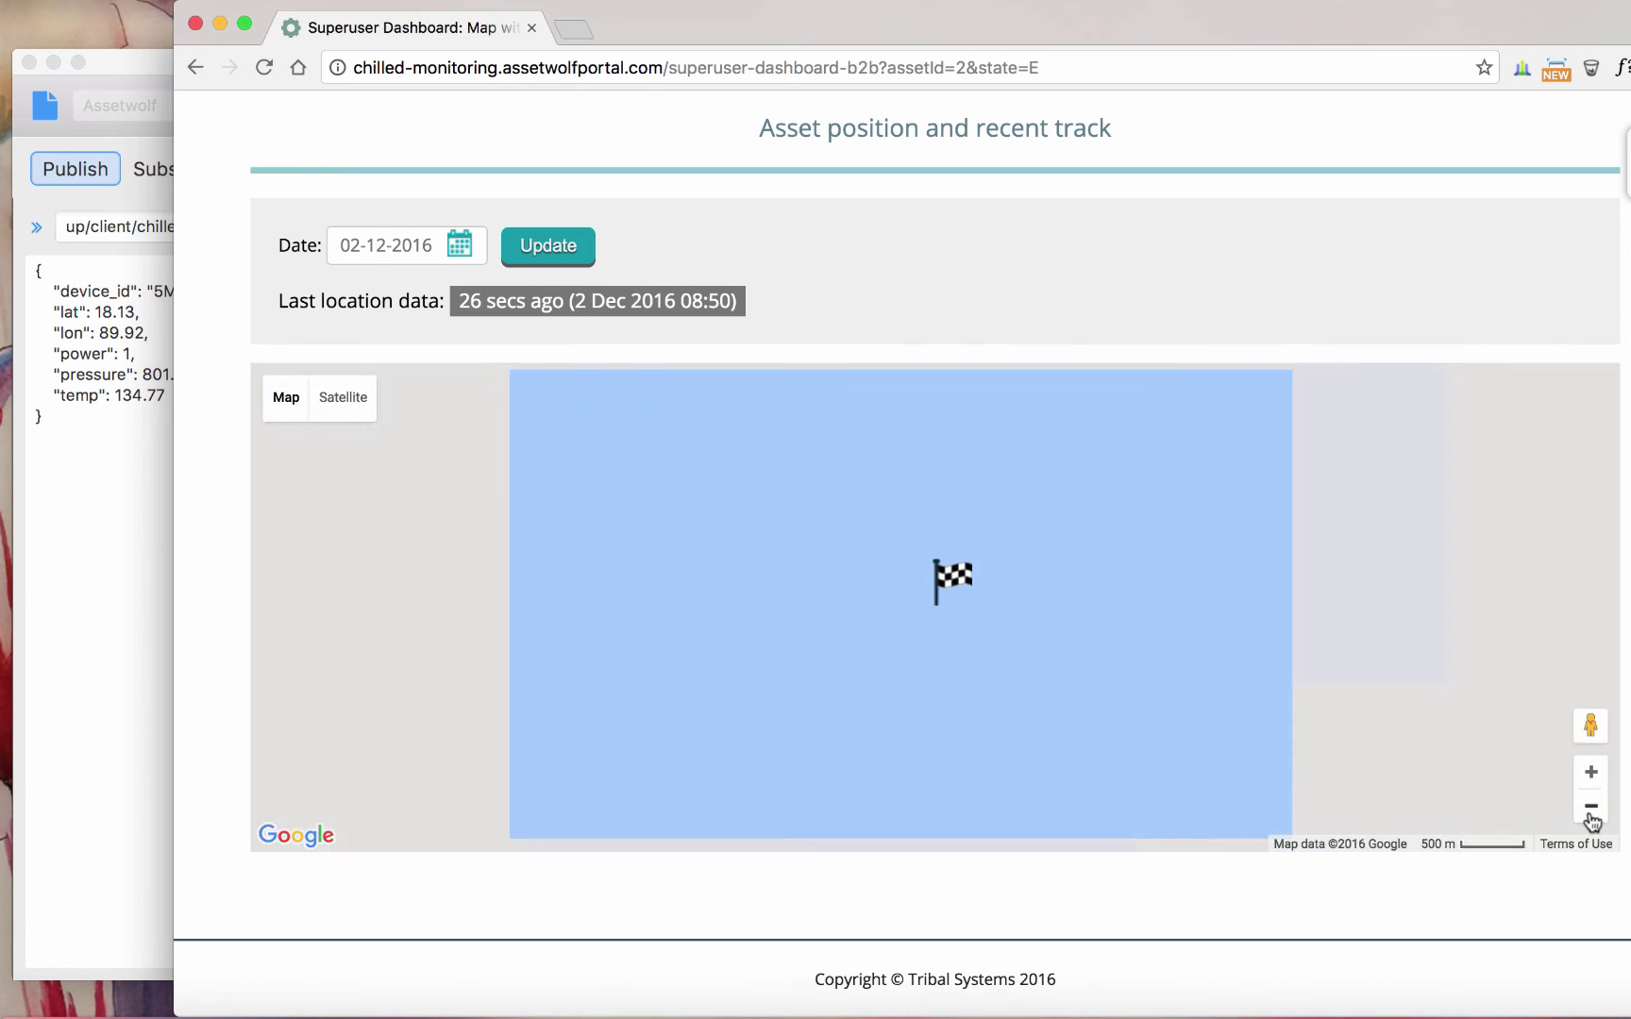
{"action": "left_click", "coordinate": [1590, 810]}
{"action": "left_click", "coordinate": [1590, 810]}
{"action": "left_click", "coordinate": [1590, 809]}
{"action": "left_click", "coordinate": [1590, 810]}
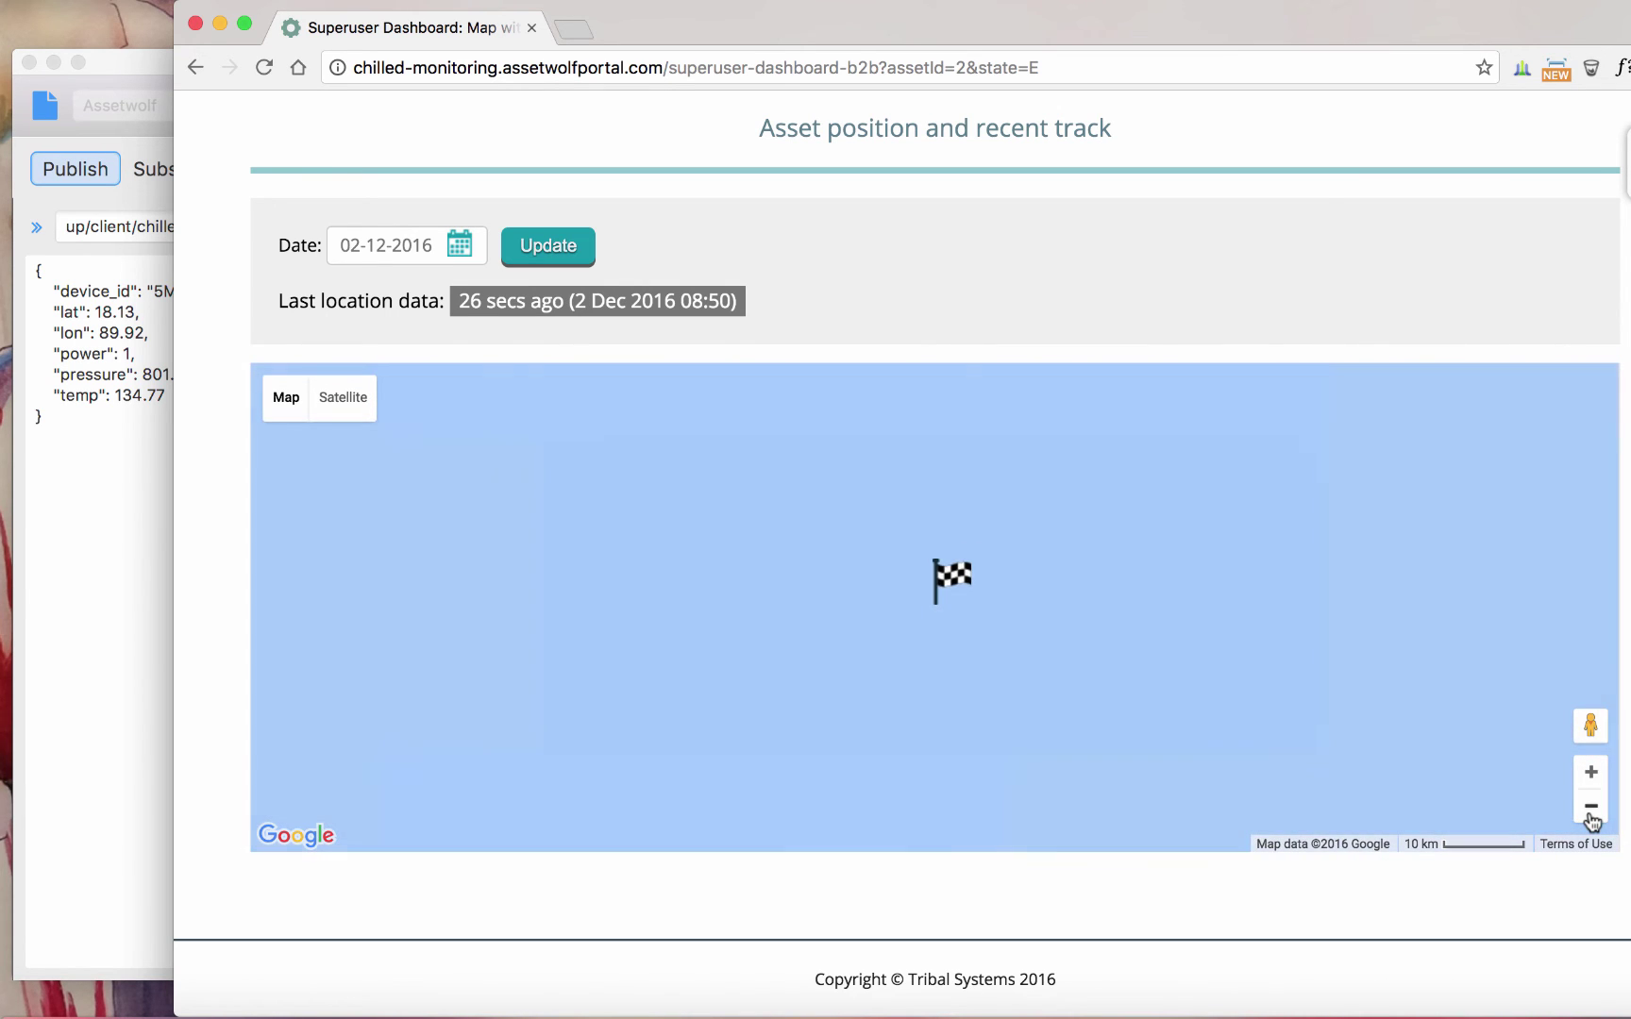
{"action": "left_click", "coordinate": [1590, 809]}
{"action": "left_click", "coordinate": [1590, 809]}
{"action": "left_click", "coordinate": [1590, 809]}
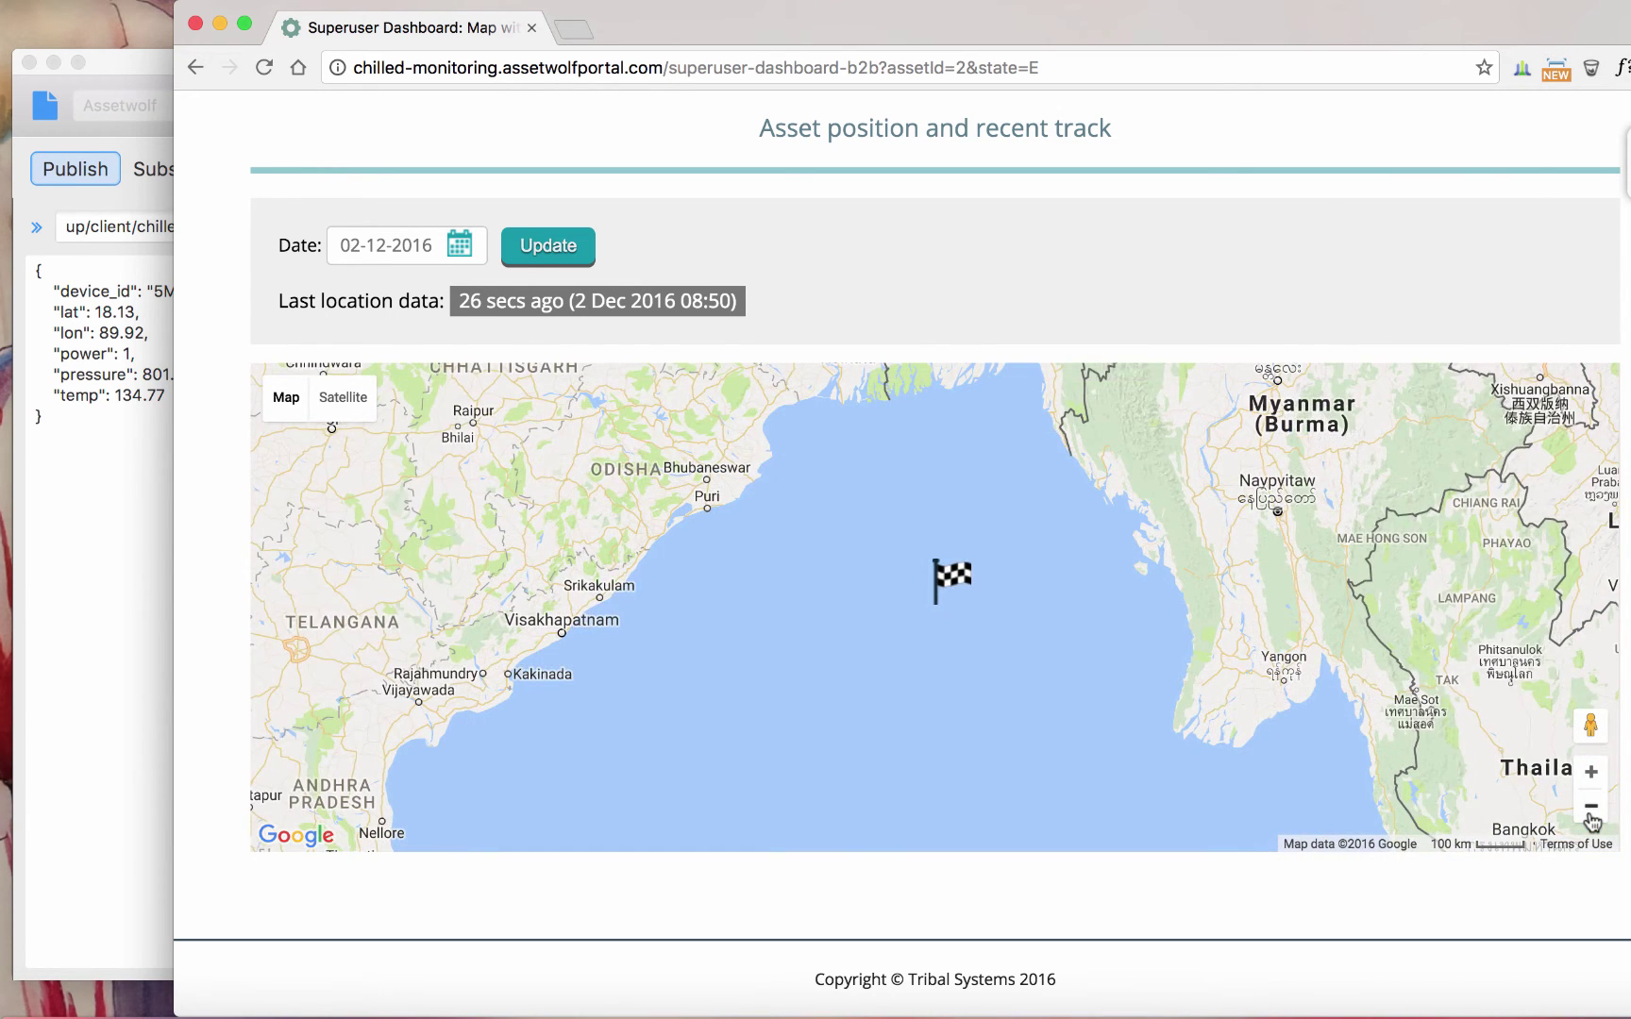
{"action": "left_click", "coordinate": [1590, 809]}
{"action": "left_click", "coordinate": [1590, 809]}
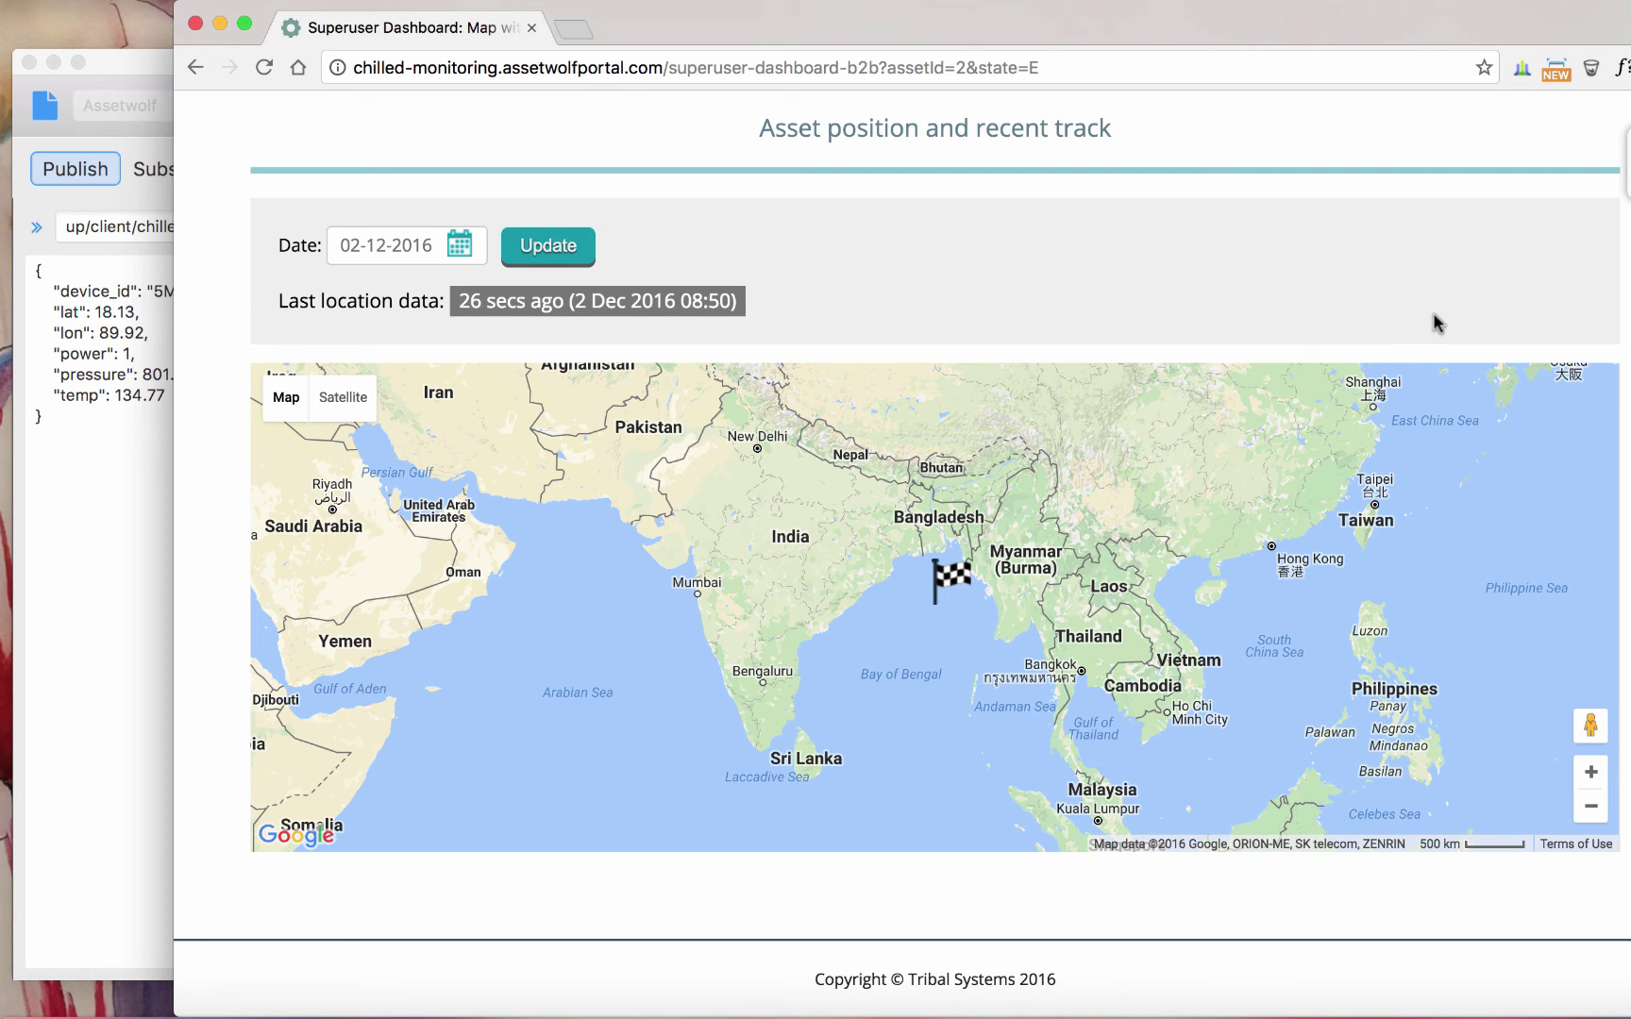
{"action": "scroll", "coordinate": [902, 565], "scroll_direction": "up", "scroll_amount": 5}
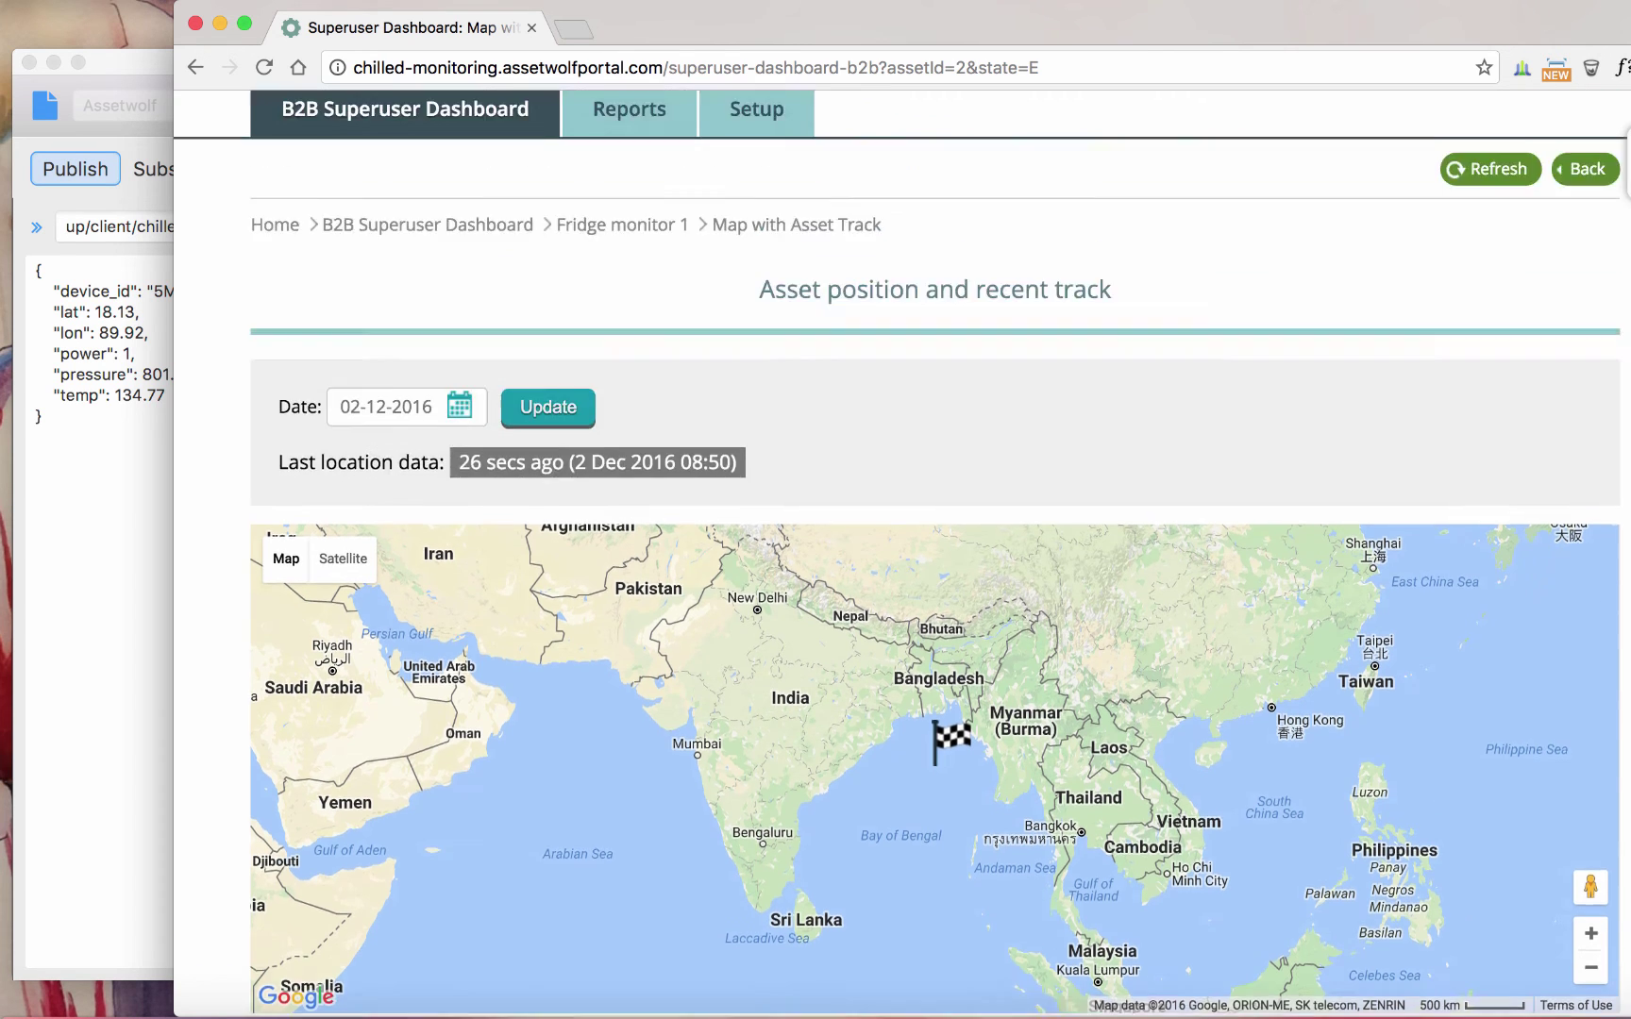